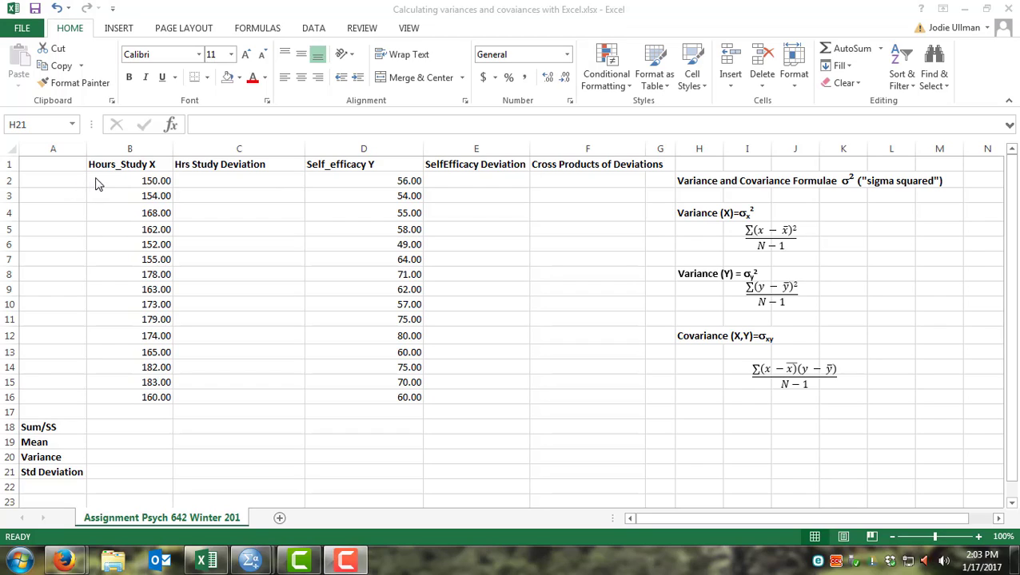
Step: Label the first row of data in the empty first column as "Person 1"
left_click(27, 181)
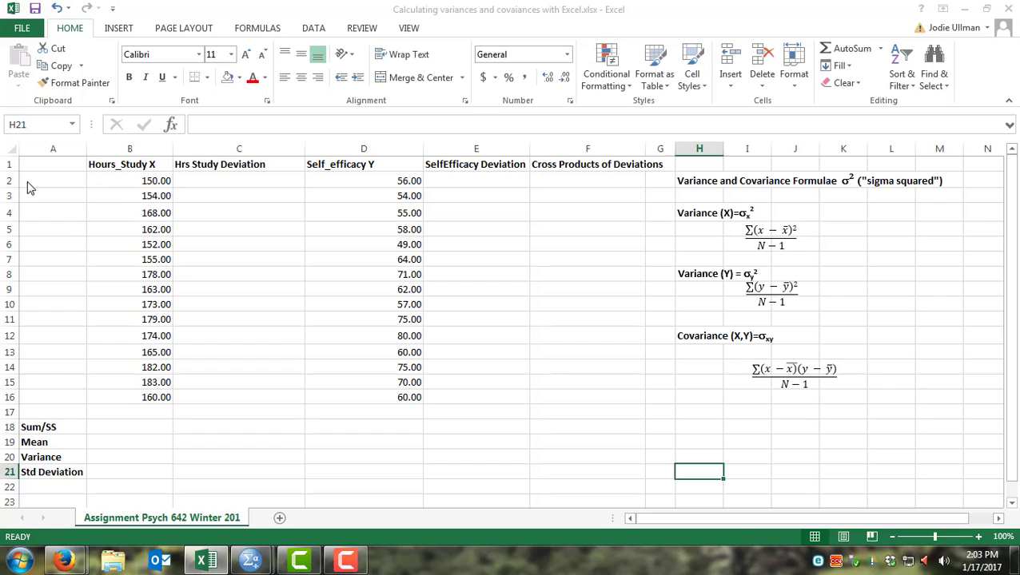
left_click(27, 182)
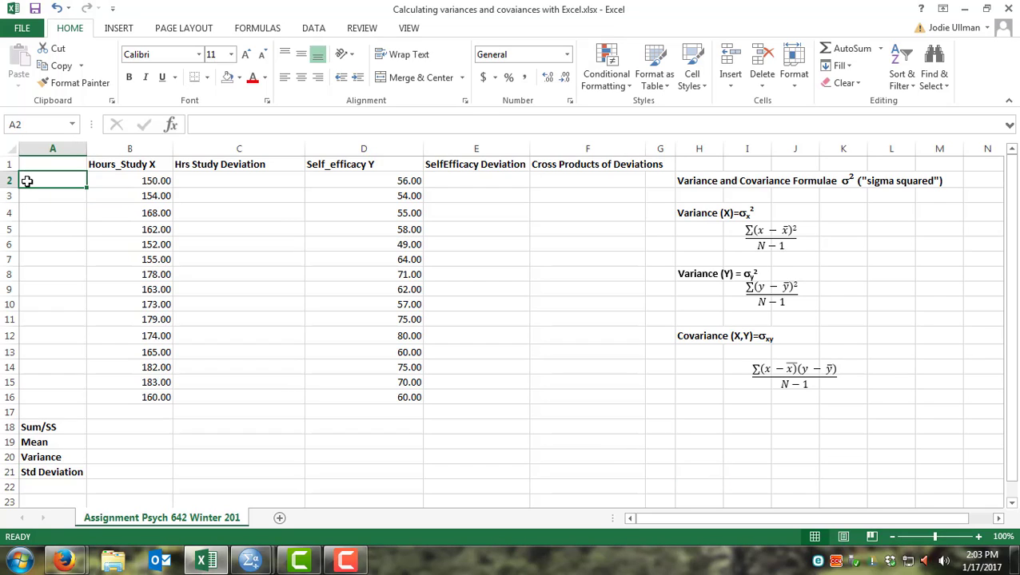
type("Person")
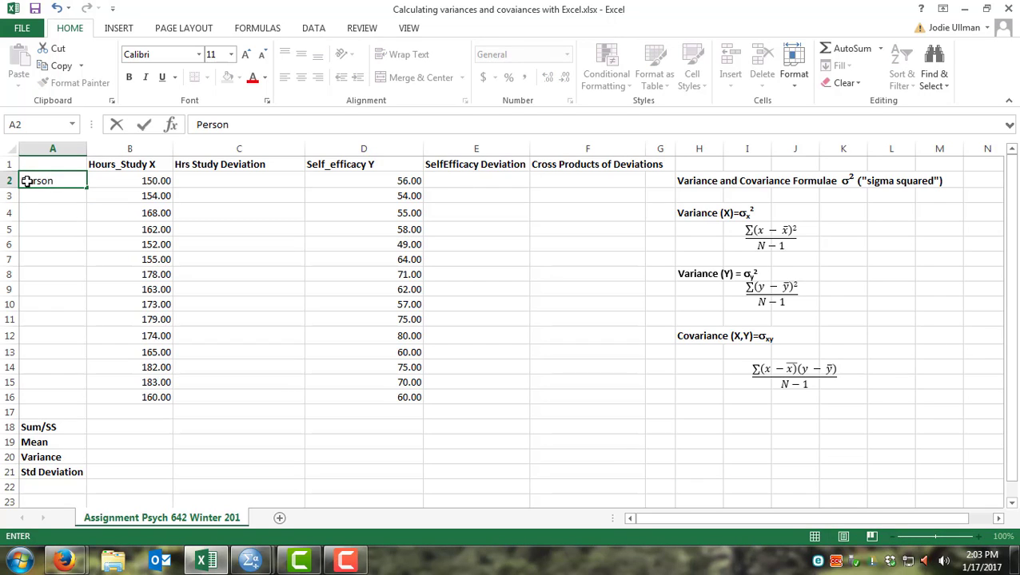
type(" 1")
Step: Enter a SUM formula totalling the Hours_Study X values B2:B16 in the Sum/SS row, undoing an accidental cell move
left_click(128, 430)
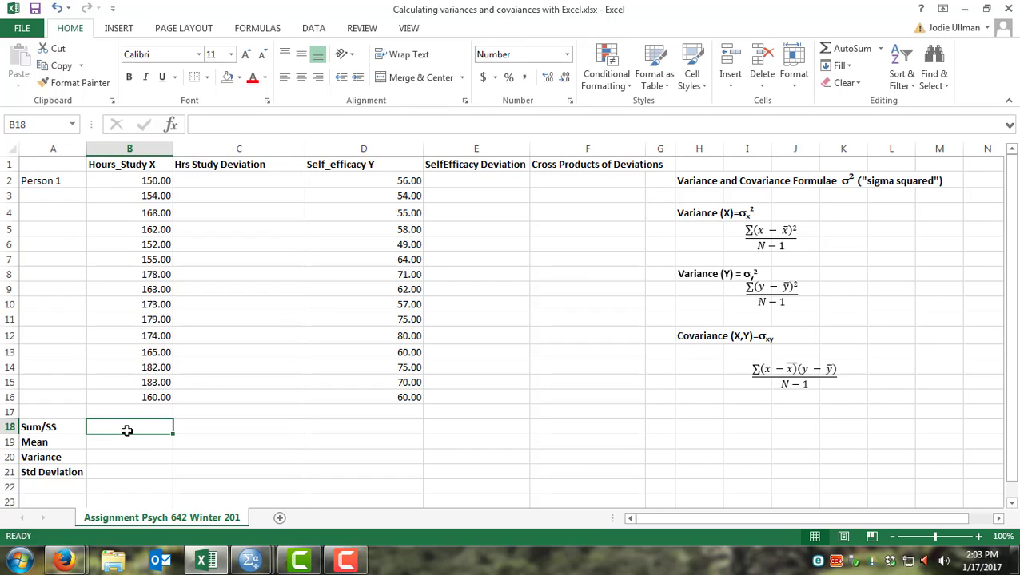
type("=")
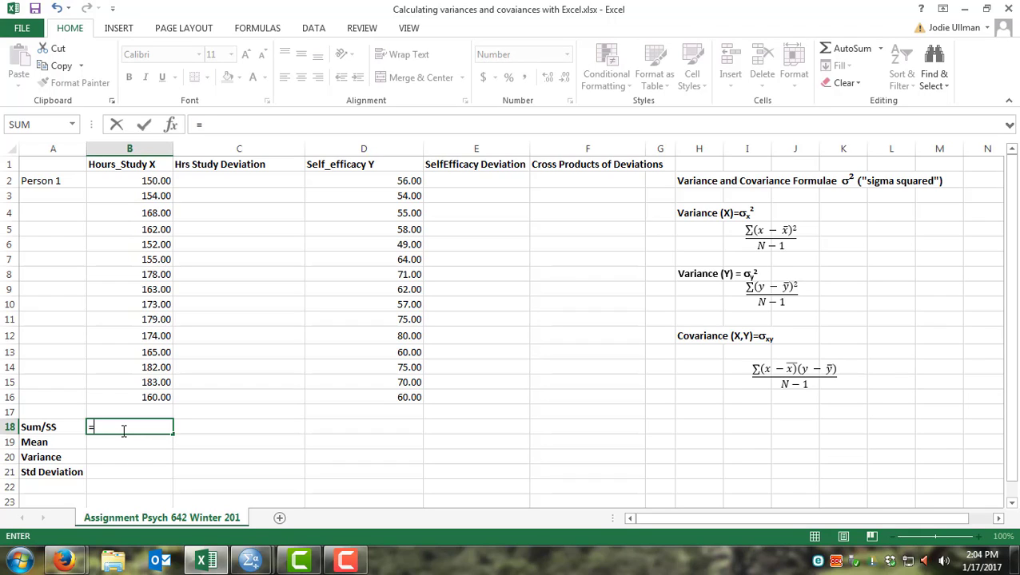
type("sum(")
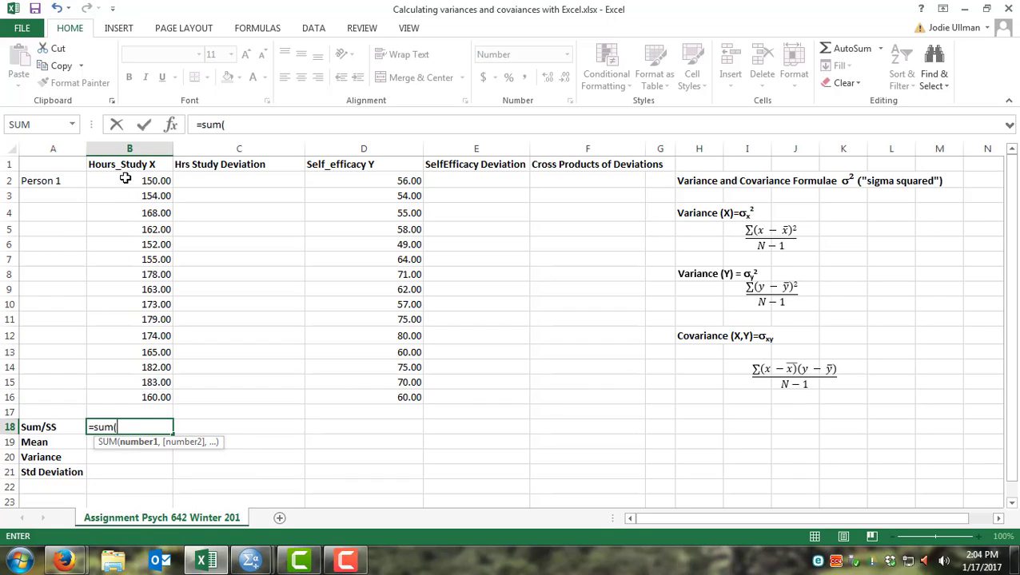
left_click_drag(120, 184, 129, 431)
key("Return")
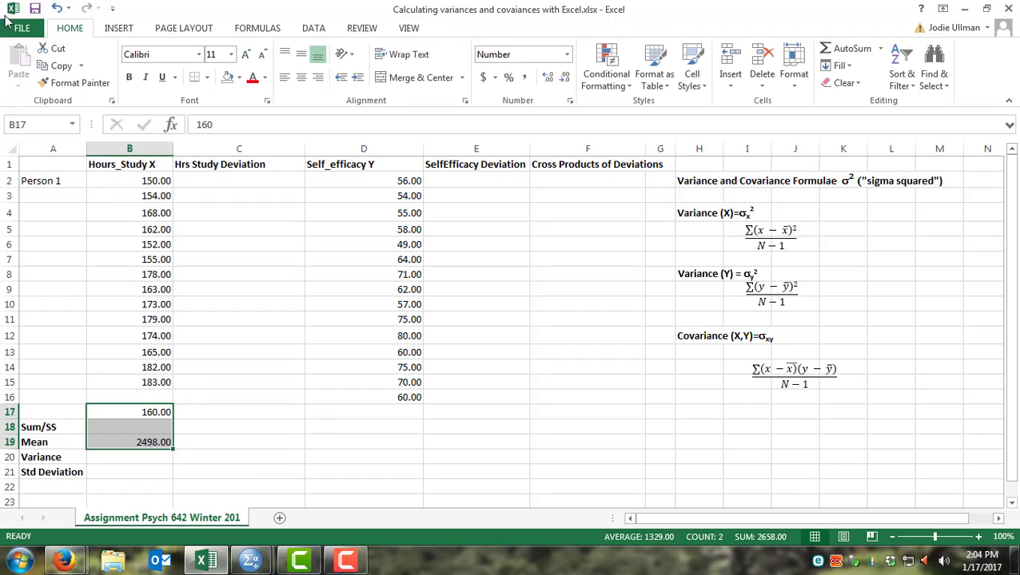
left_click(58, 9)
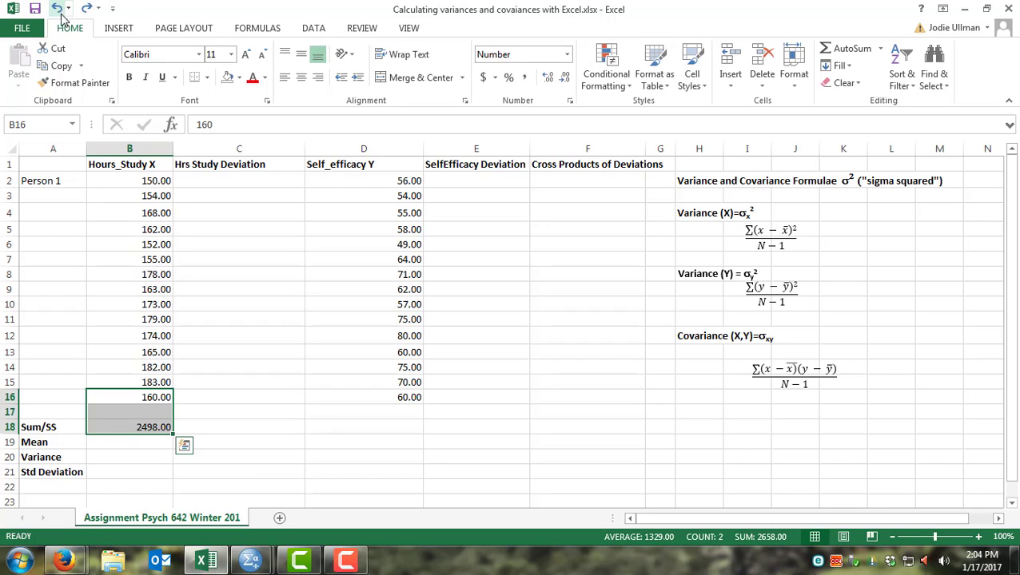
Step: Enter the mean of Hours_Study X as the formula =2498/15 in the Mean row
left_click(139, 442)
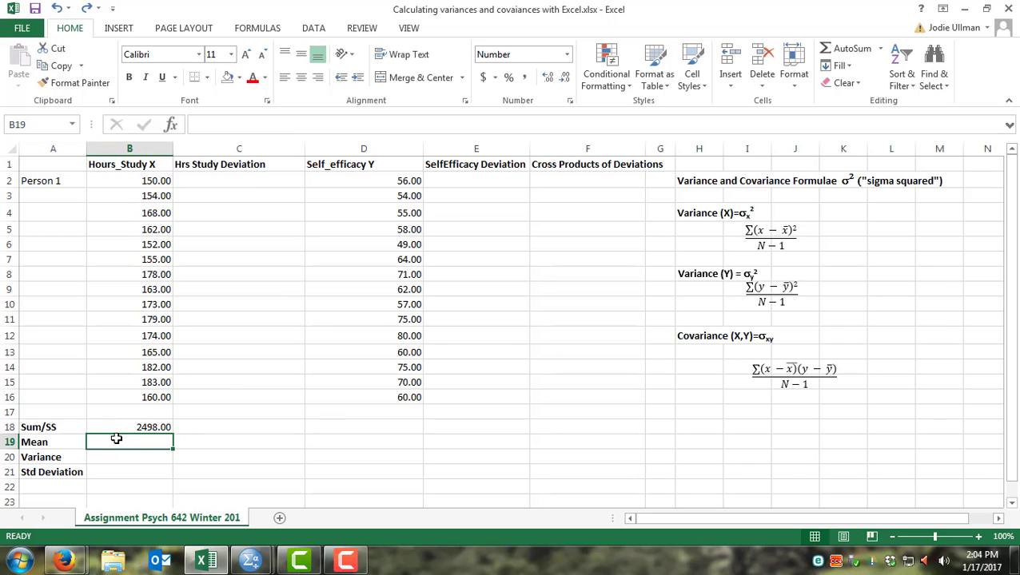
type("=")
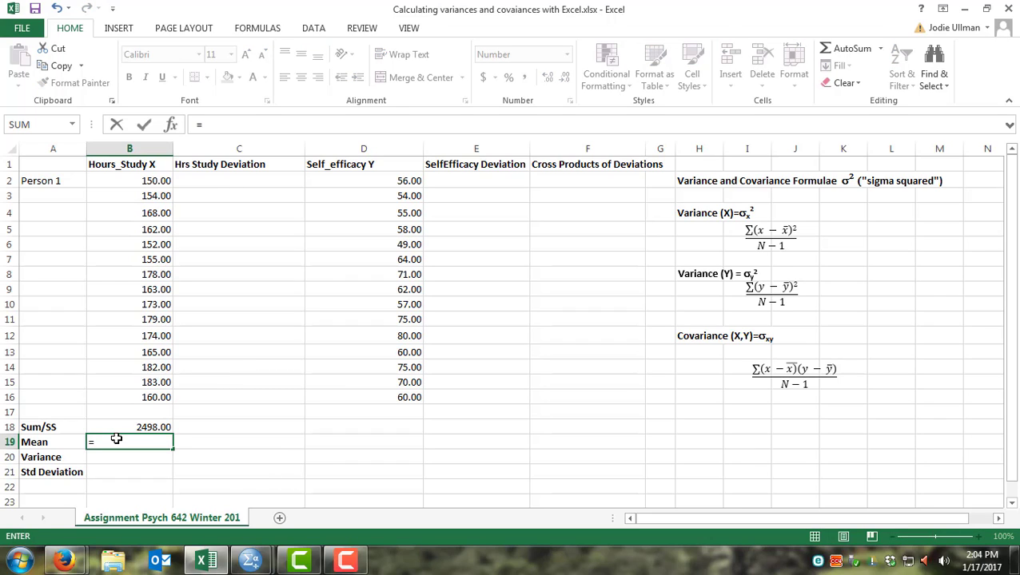
type("2498/15")
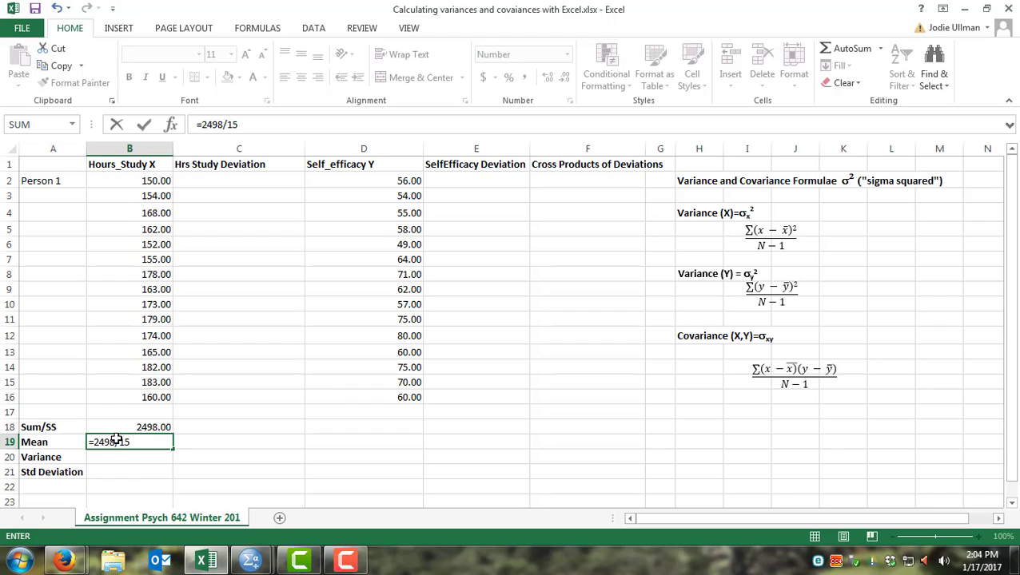
key("Return")
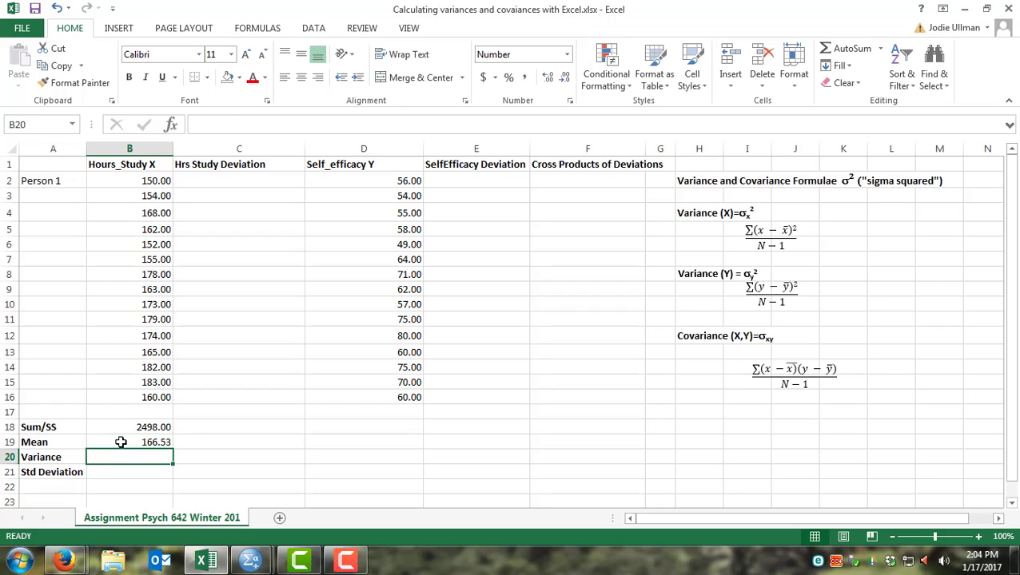
Step: Replace the mean with a formula dividing the Sum/SS cell B18 by 15
left_click(120, 442)
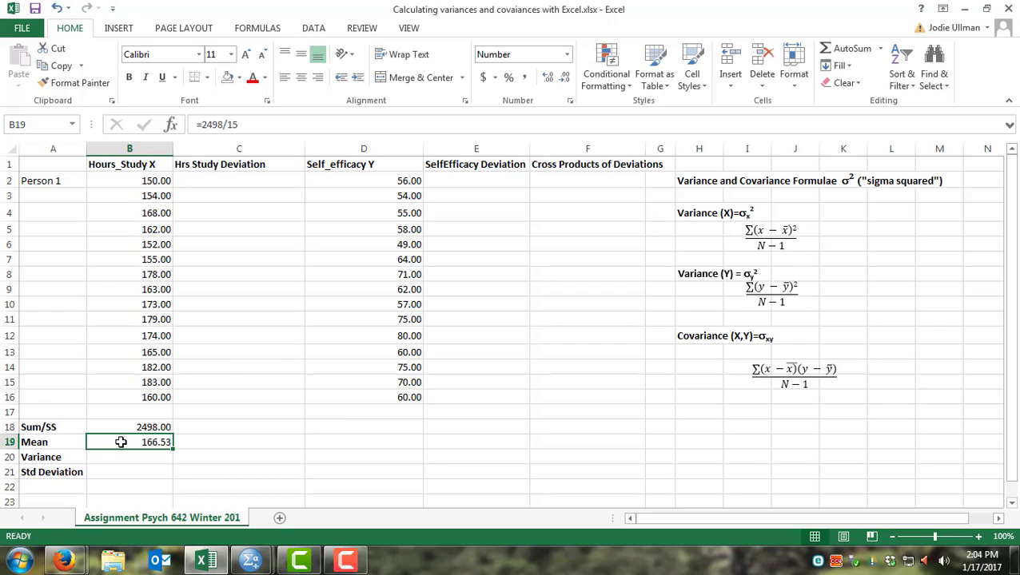
key("Delete")
type("=")
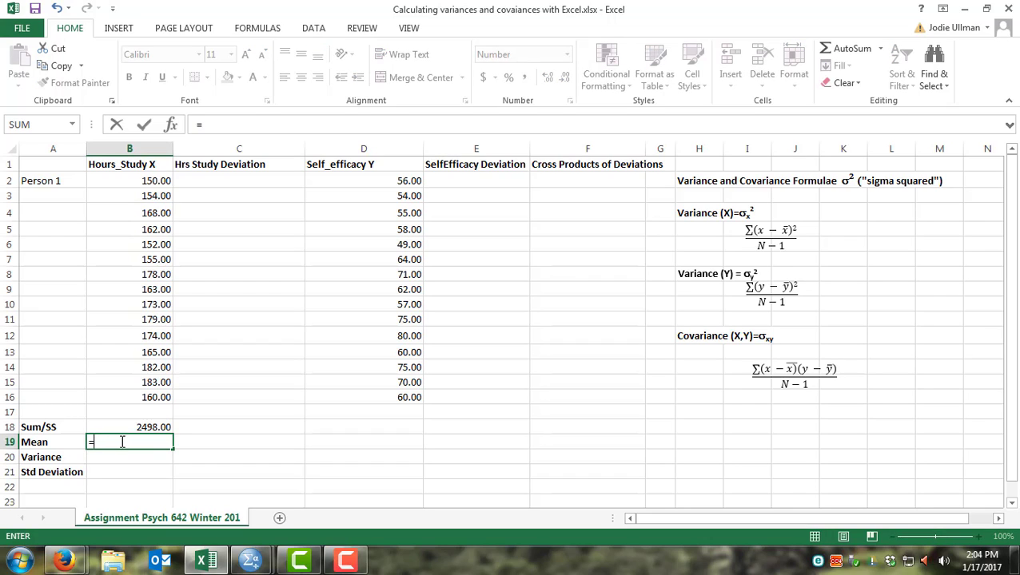
left_click(131, 429)
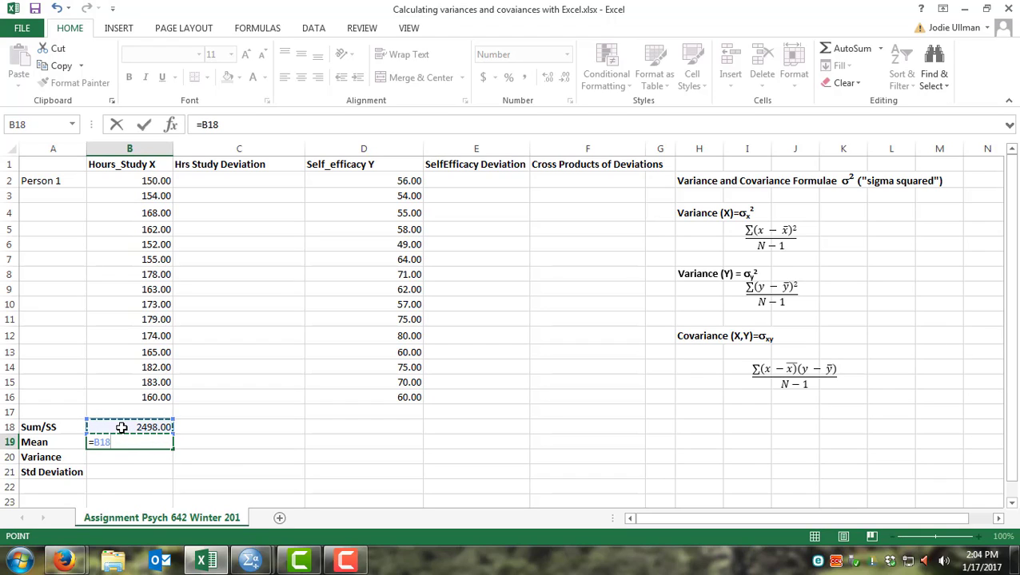
type("/15")
key("Return")
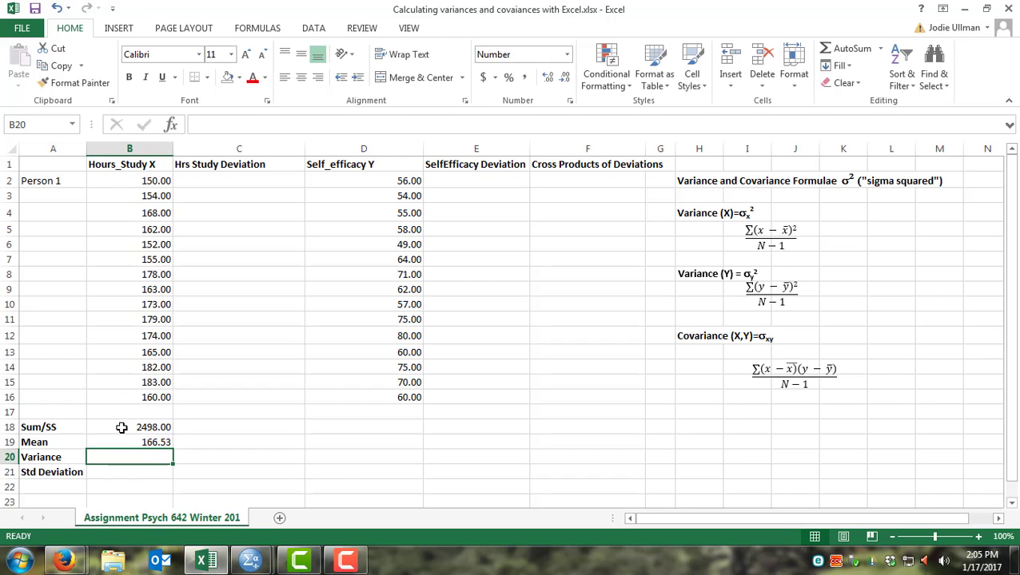
Step: Replace the mean with an AVERAGE formula over the Hours_Study X values B2:B16
left_click(127, 441)
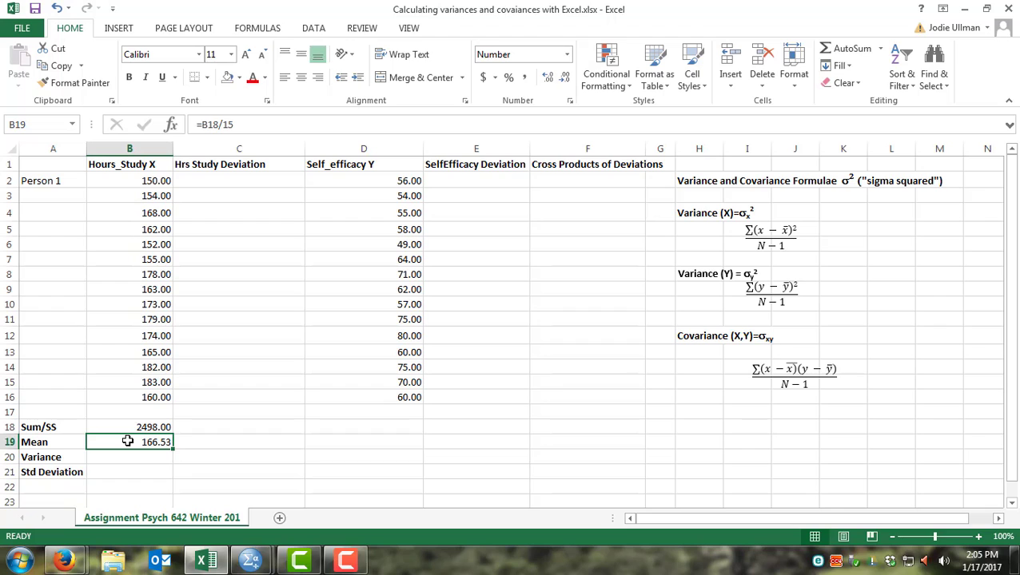
key("Delete")
type("=")
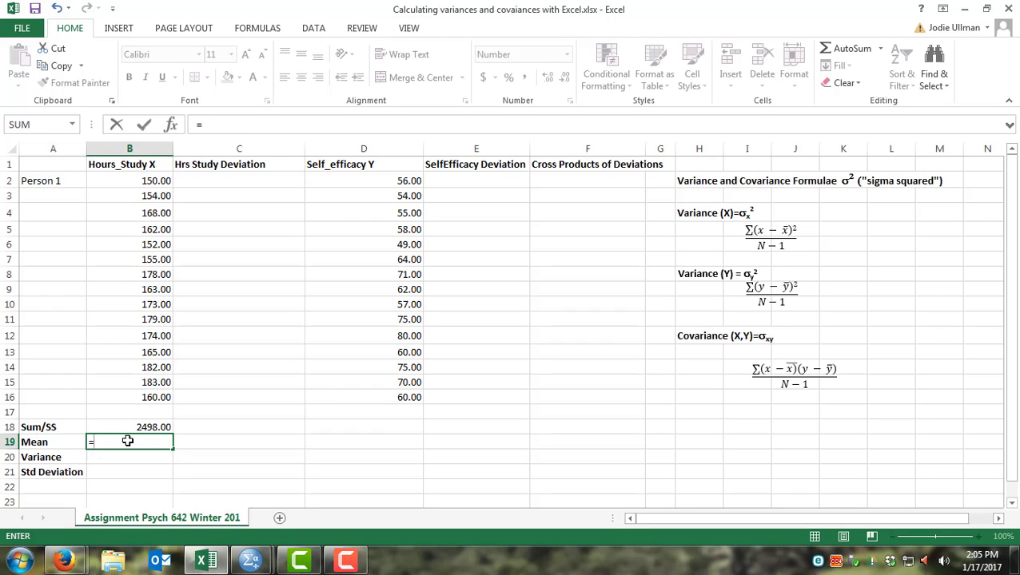
type("ave")
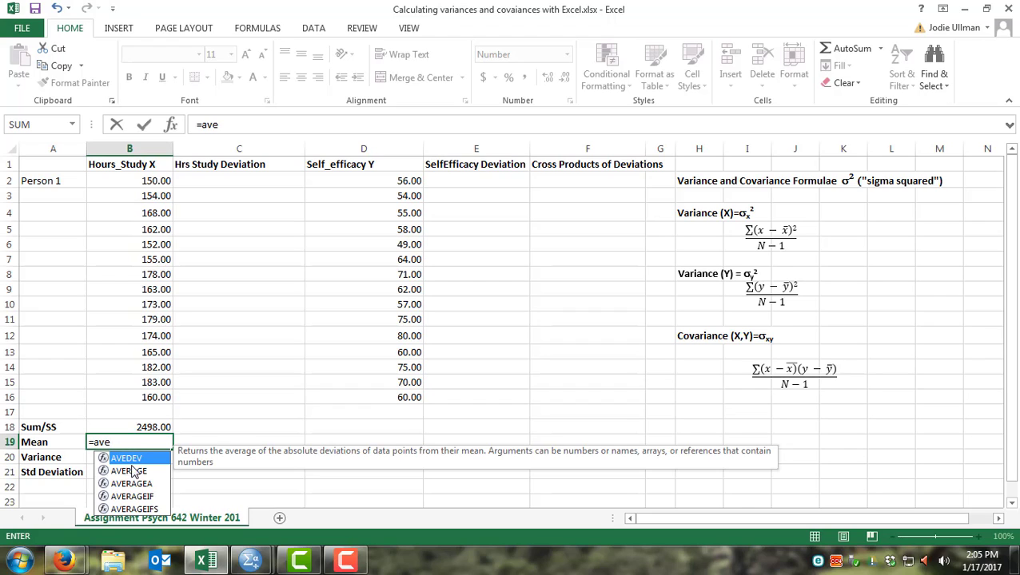
double_click(128, 472)
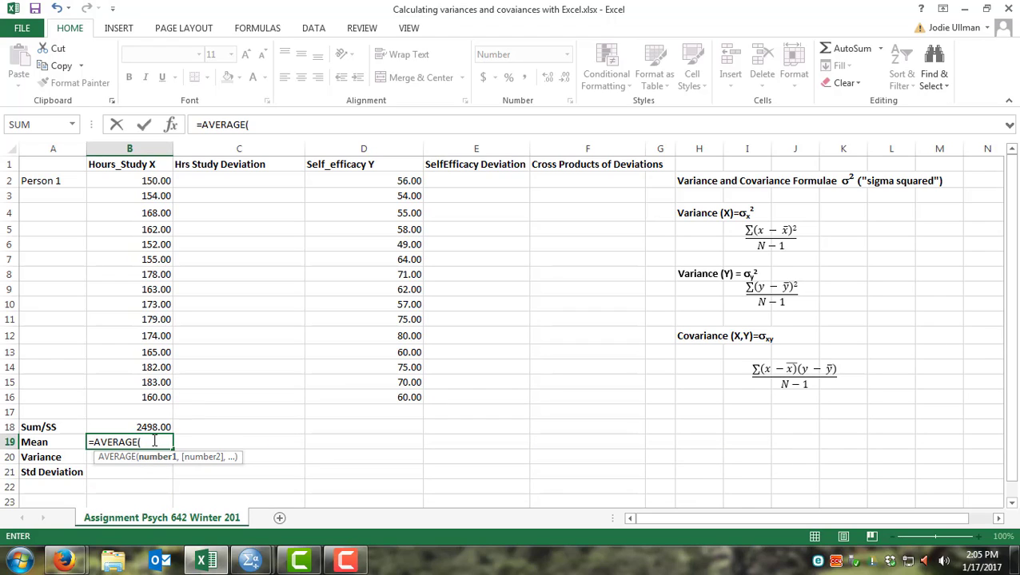
left_click_drag(152, 181, 149, 392)
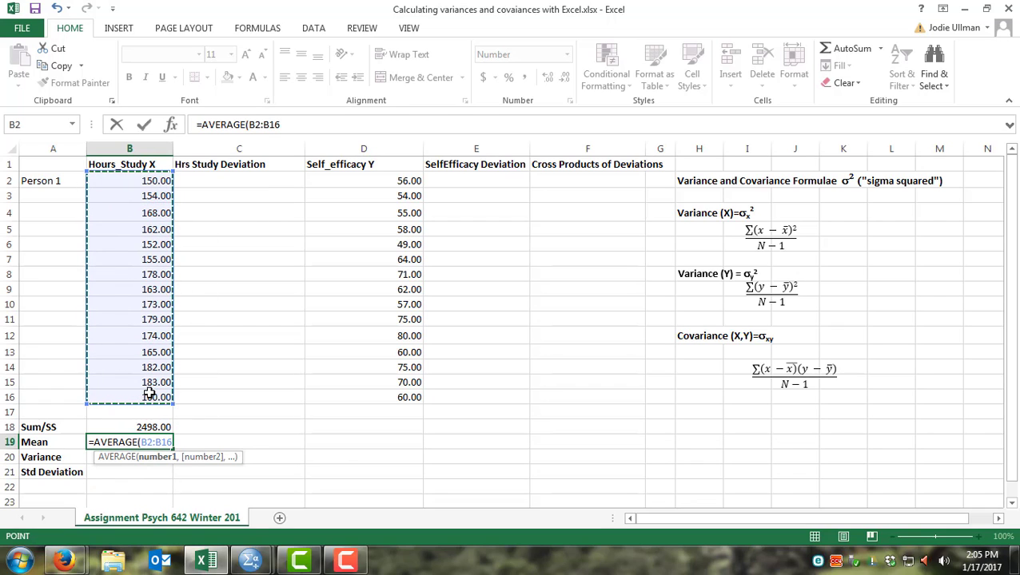
key("Return")
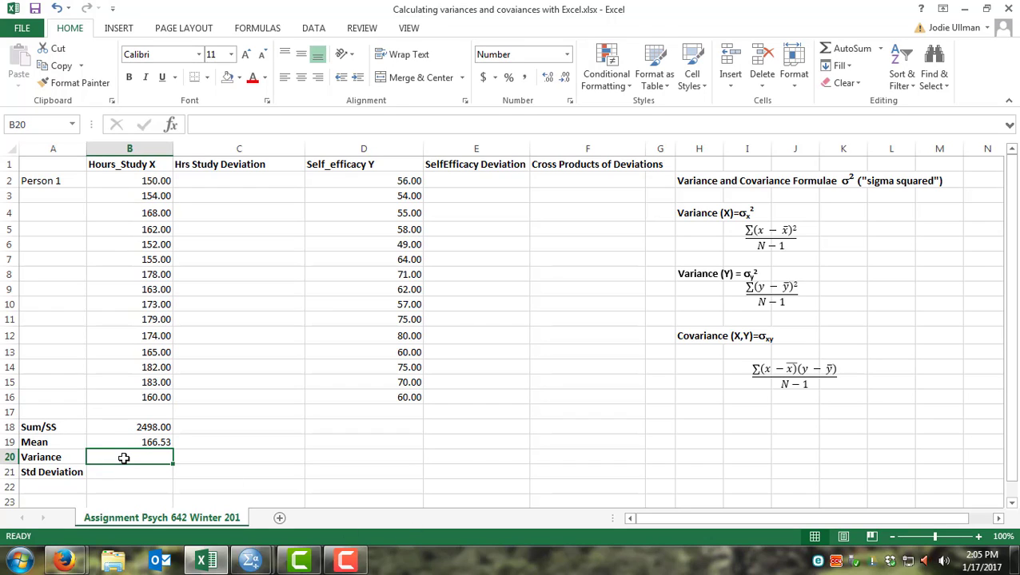
Step: Compute the variance of Hours_Study X with VAR.S over B2:B16 in the Variance row
type("=")
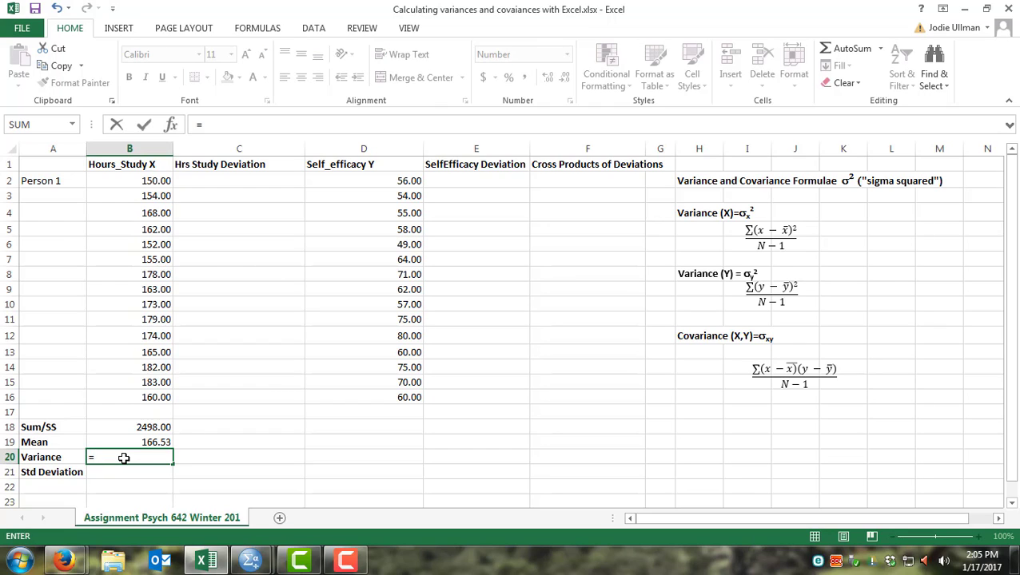
type("va")
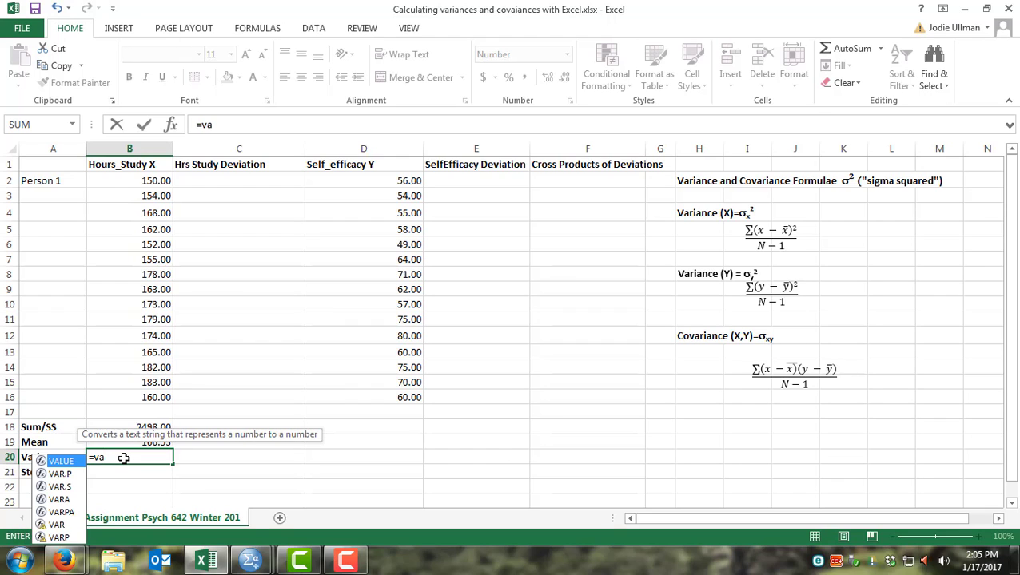
type("r")
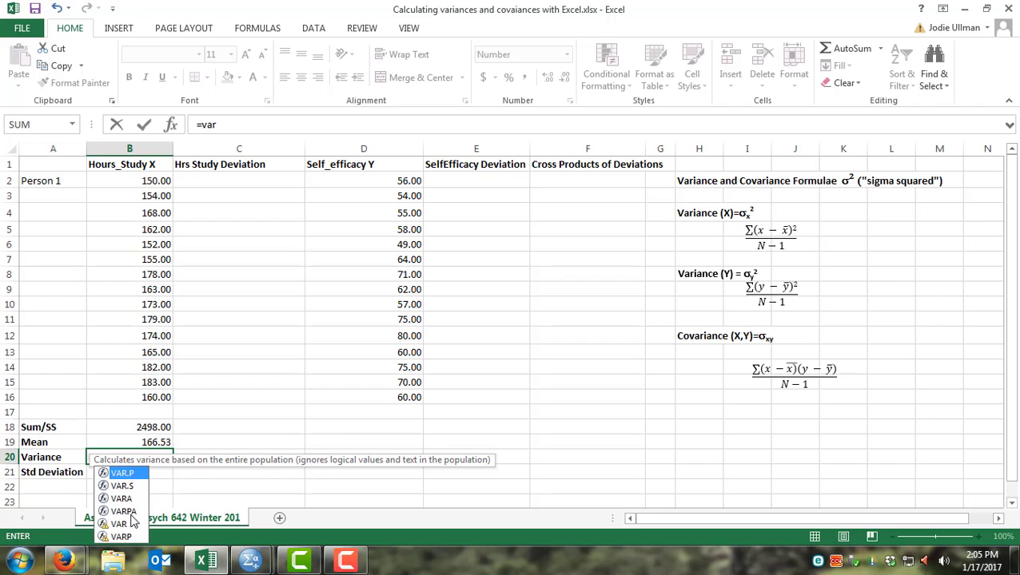
left_click(122, 486)
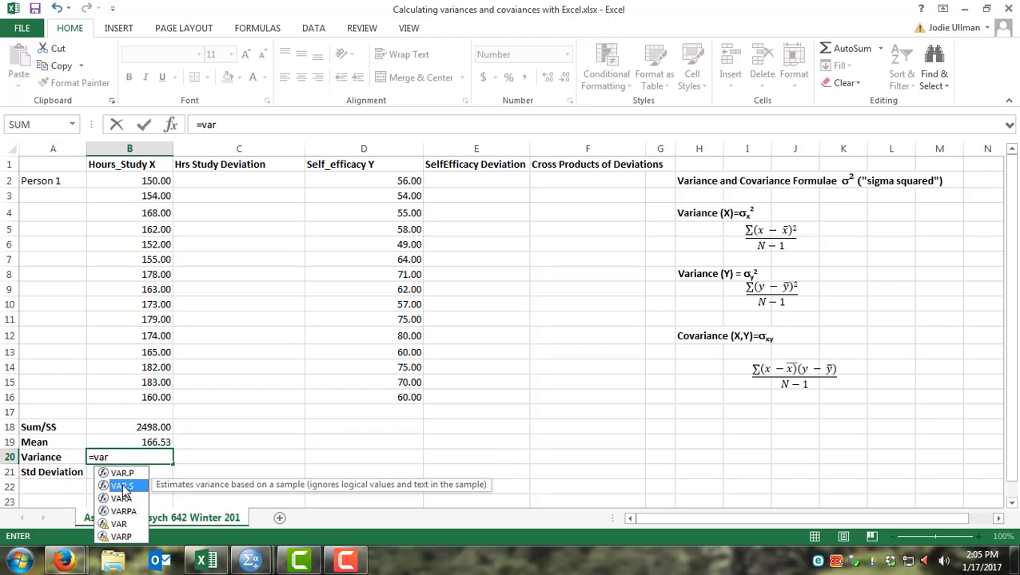
double_click(122, 486)
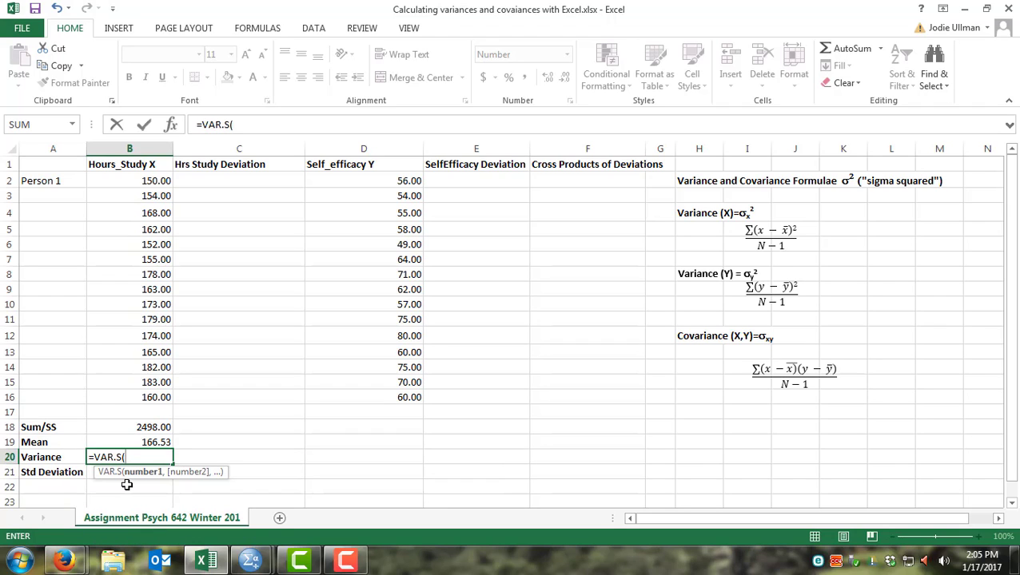
left_click_drag(139, 181, 126, 397)
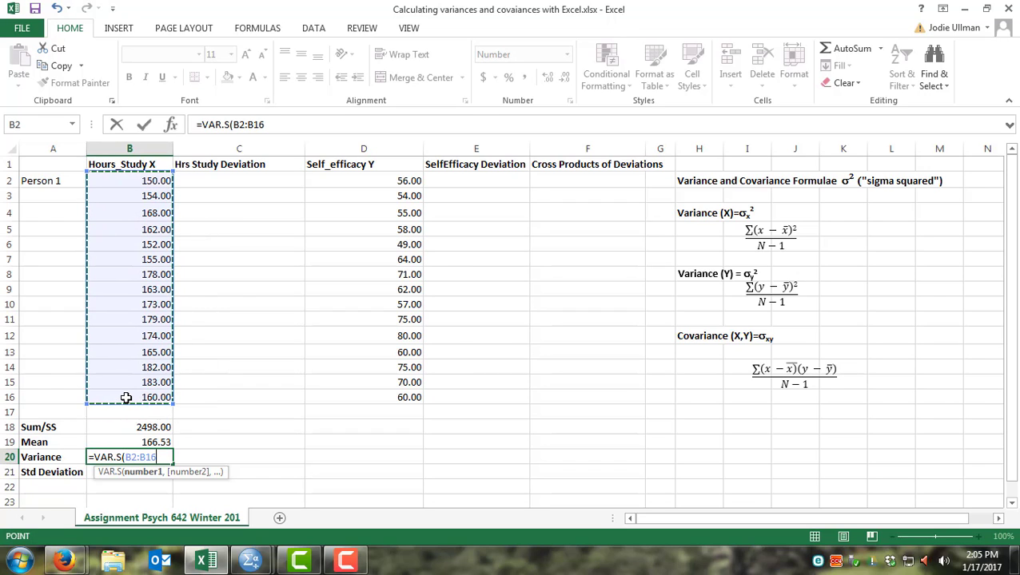
key("Return")
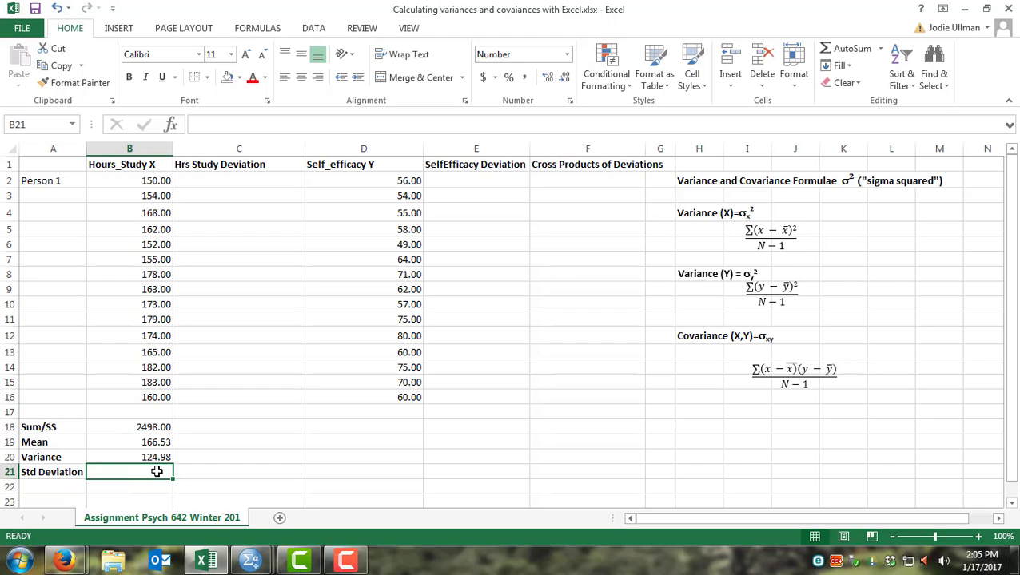
Step: Compute the standard deviation of Hours_Study X with STDEV.S over B2:B16 in the Std Deviation row
type("=st")
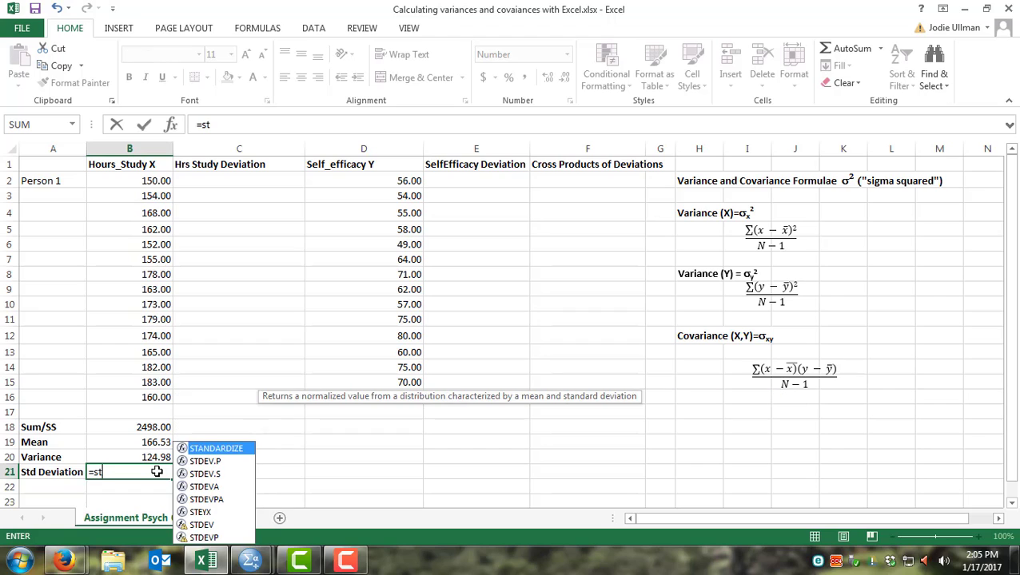
left_click(194, 474)
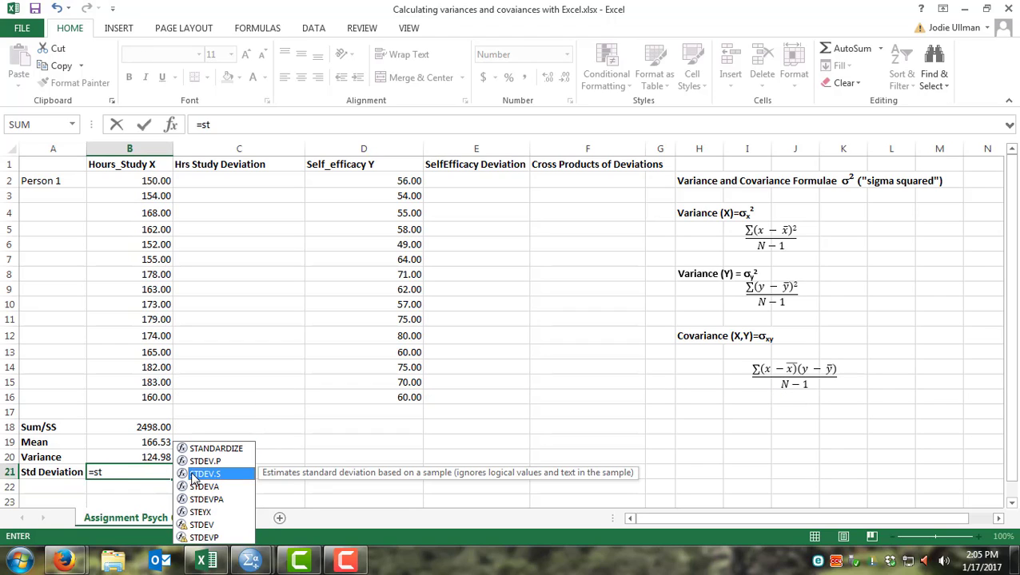
double_click(244, 476)
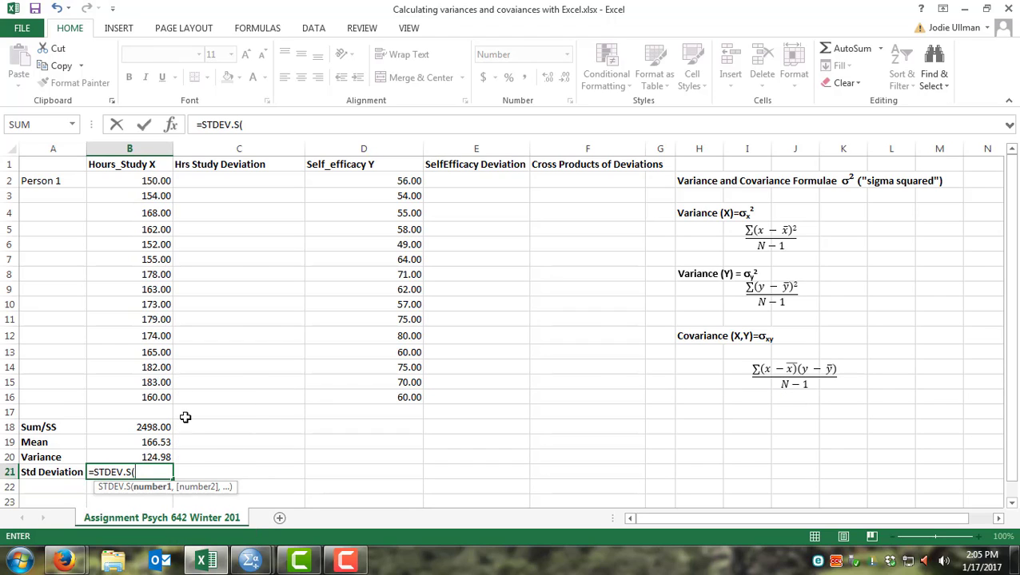
left_click_drag(147, 184, 122, 387)
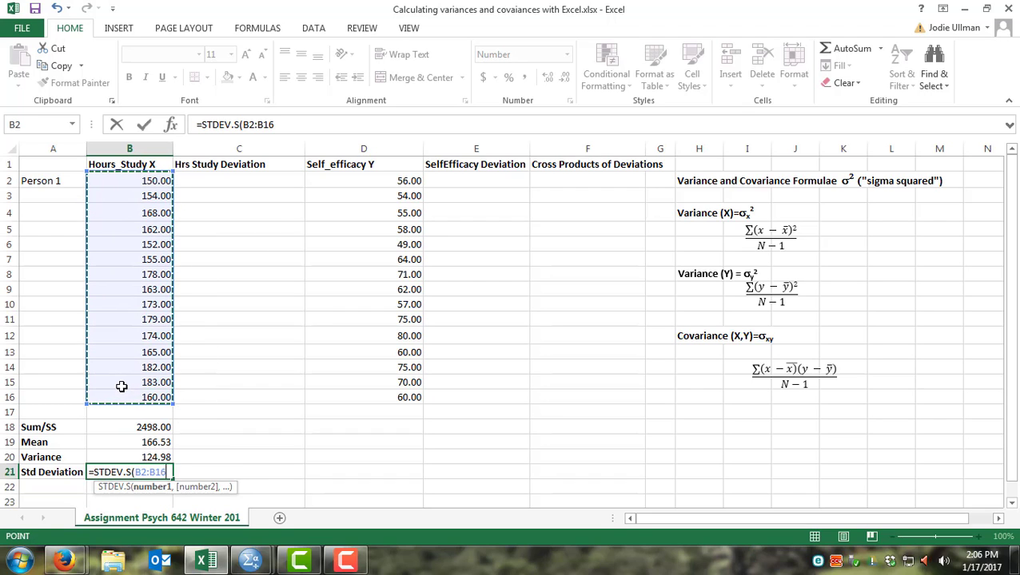
key("Return")
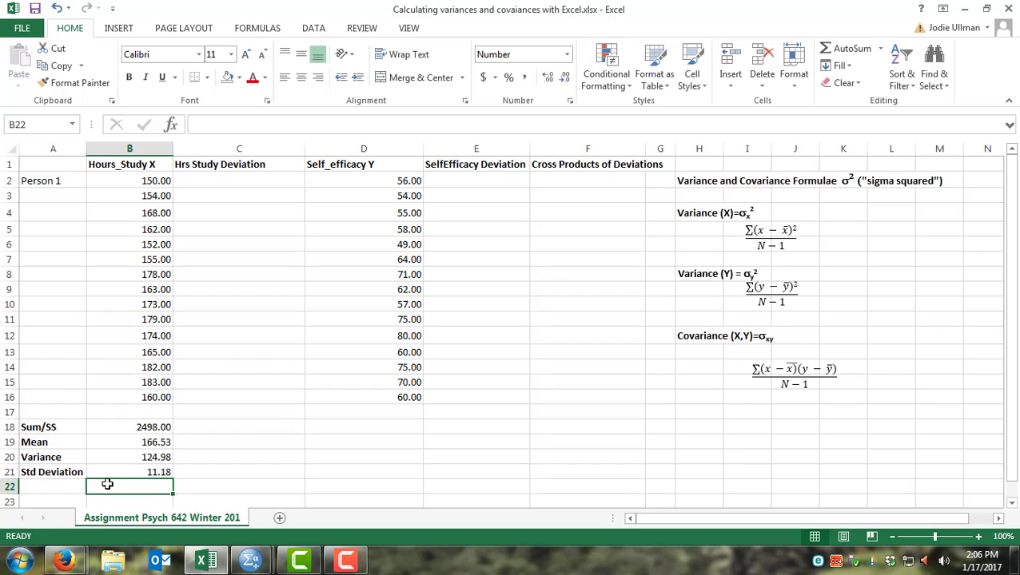
Step: Enter a SQRT formula of the variance B20 in B22 as an alternative standard deviation, then delete it
type("=")
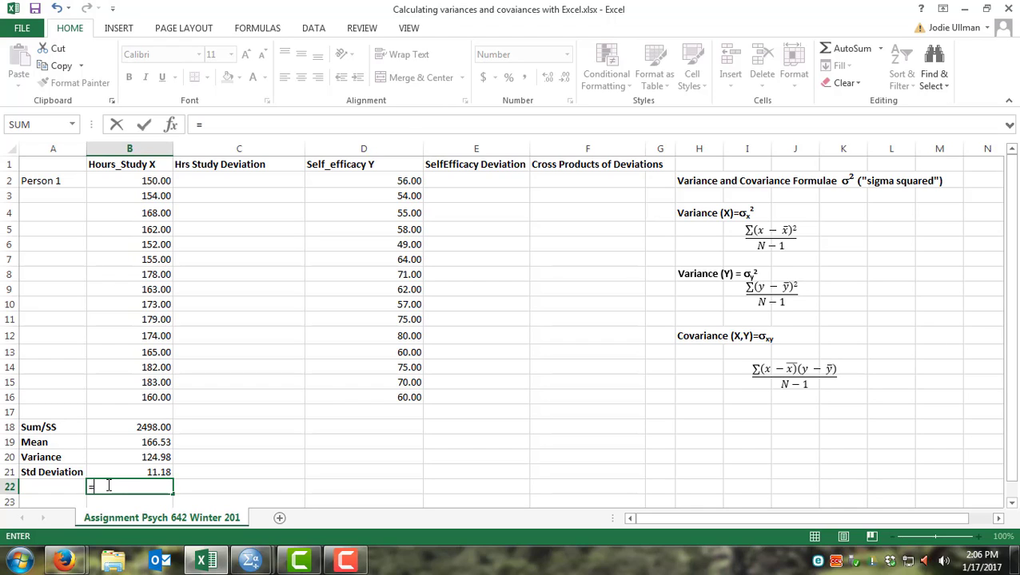
type("sqrt")
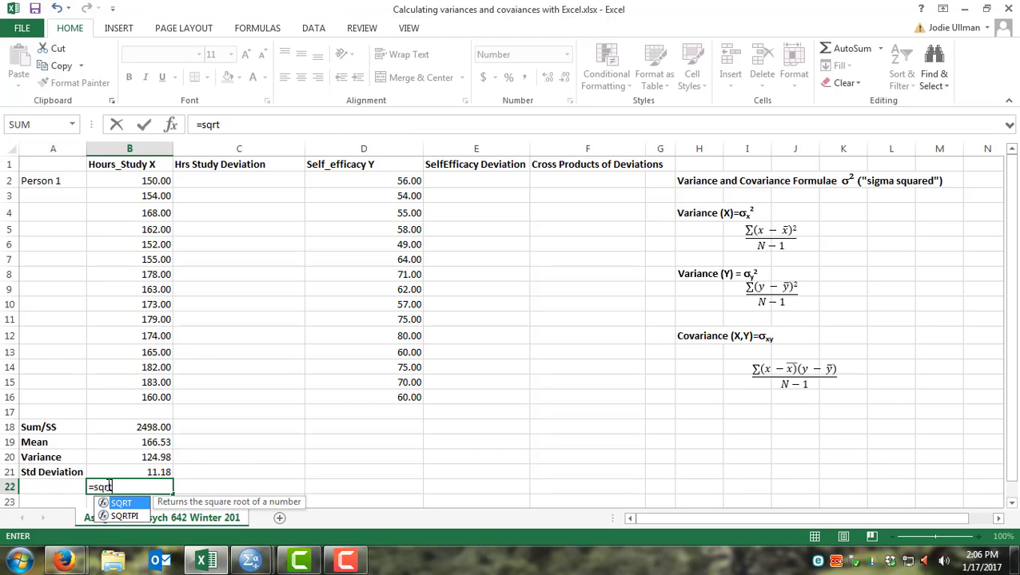
type("(")
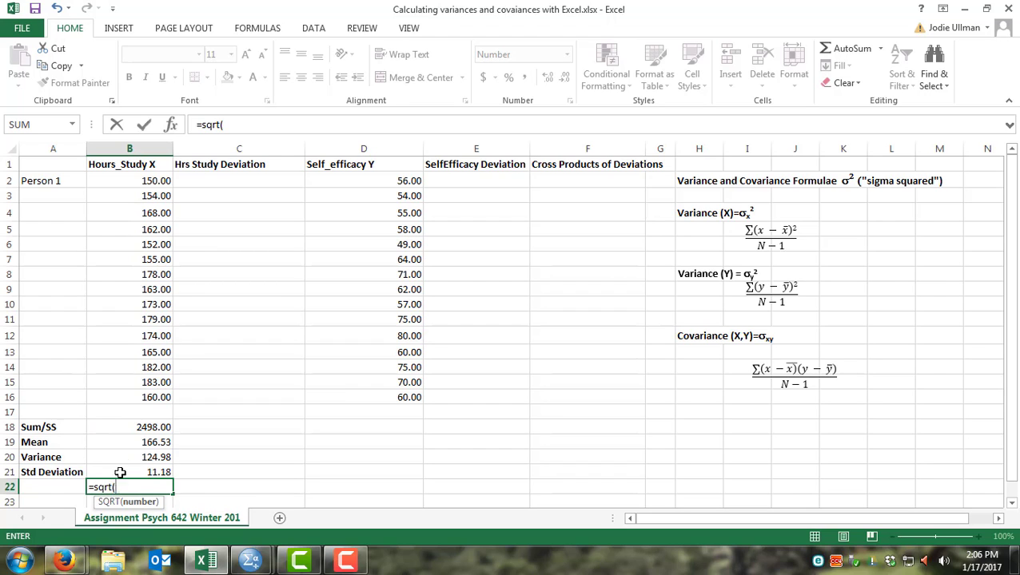
left_click(128, 457)
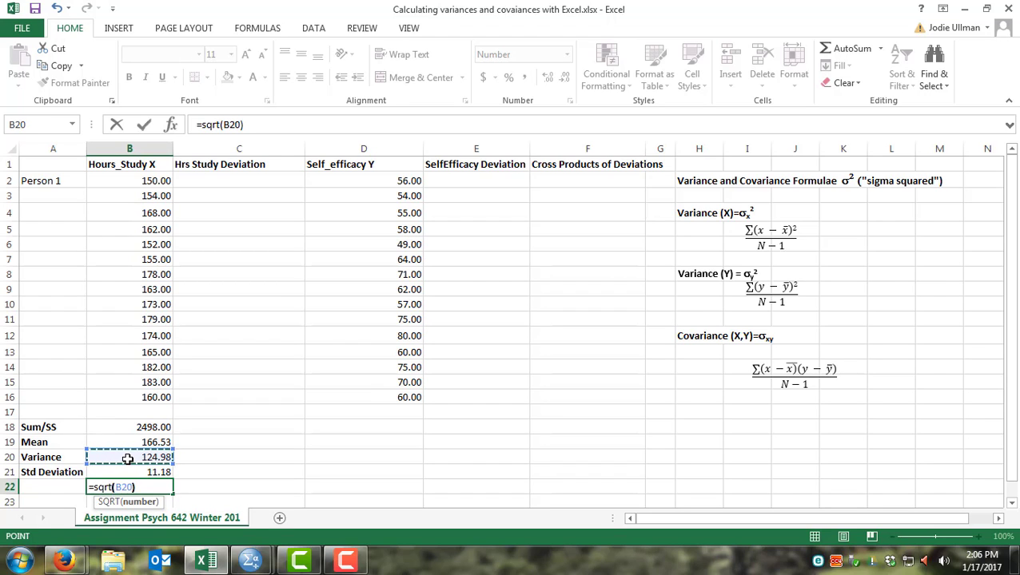
key("Return")
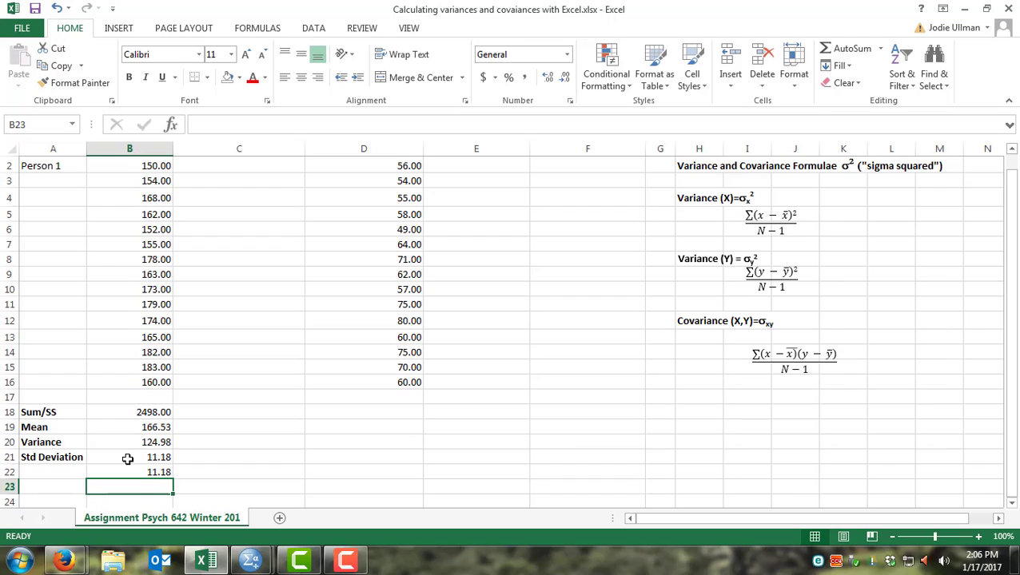
left_click(138, 472)
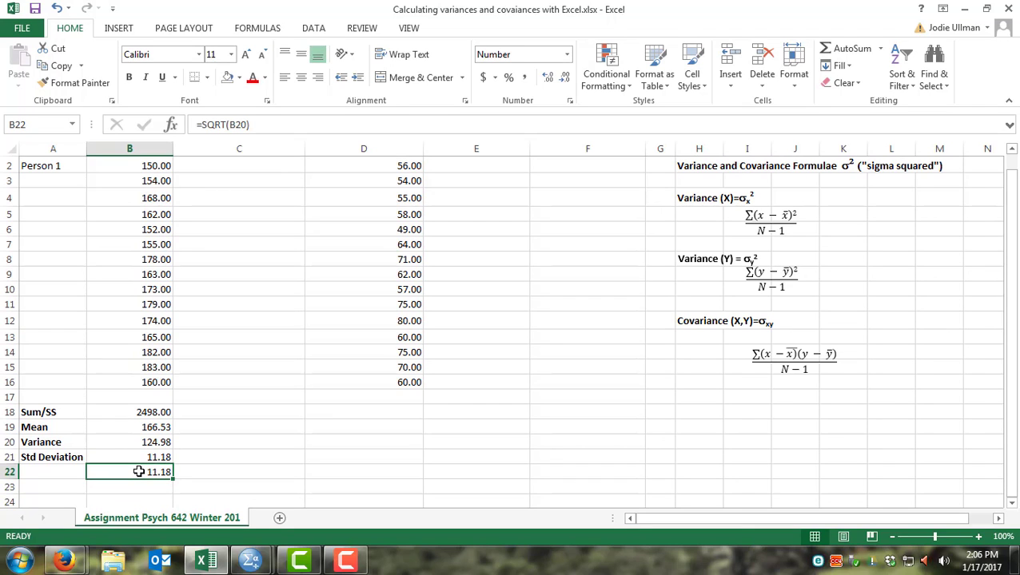
key("Delete")
Step: Copy the Sum/SS, Mean, Variance and Std Deviation formulas from B18:B21 to D18:D21 for Self_efficacy Y
scroll(138, 471, "up", 1)
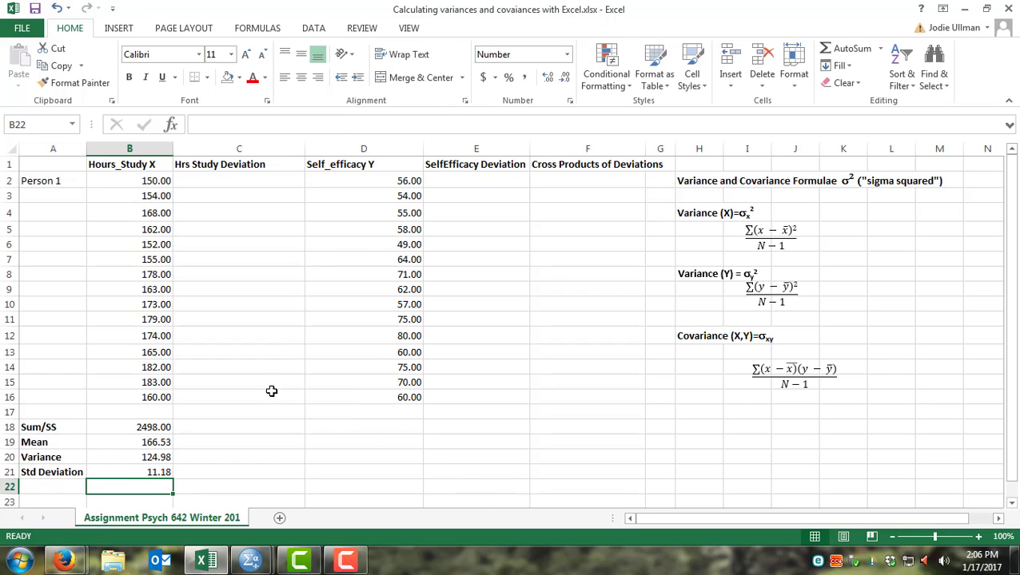
left_click(133, 429)
left_click_drag(133, 429, 140, 469)
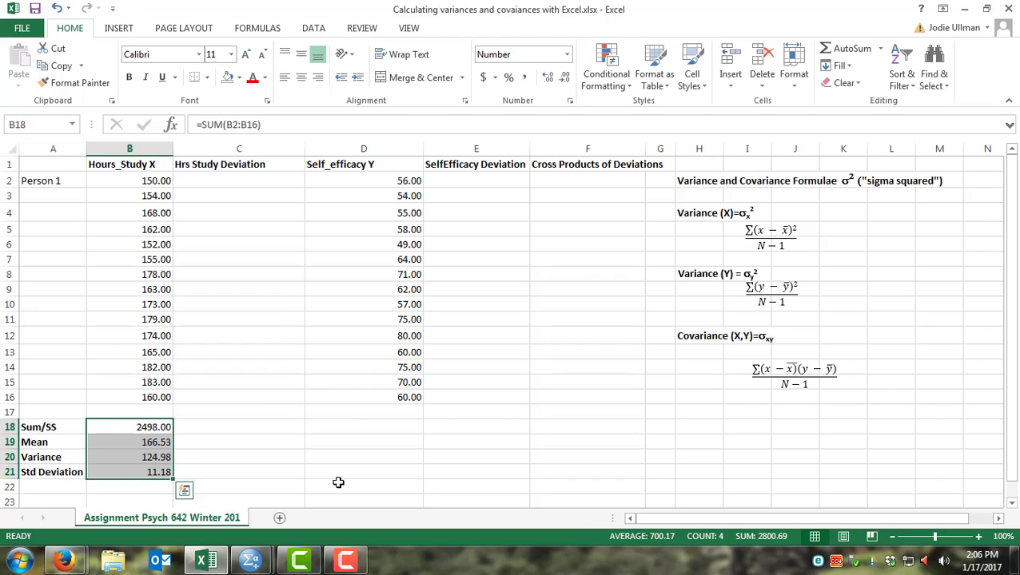
key("ctrl+c")
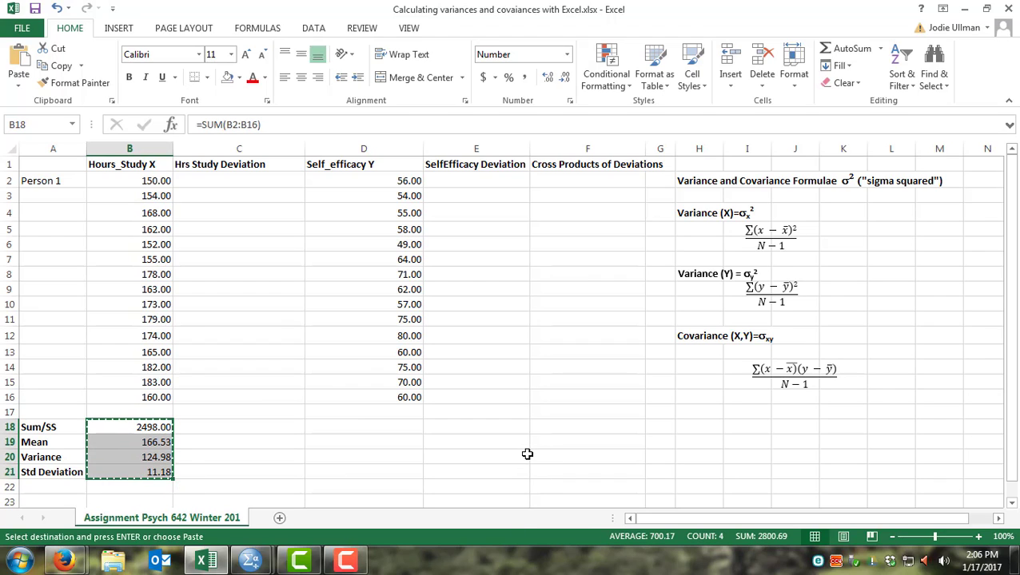
left_click(373, 427)
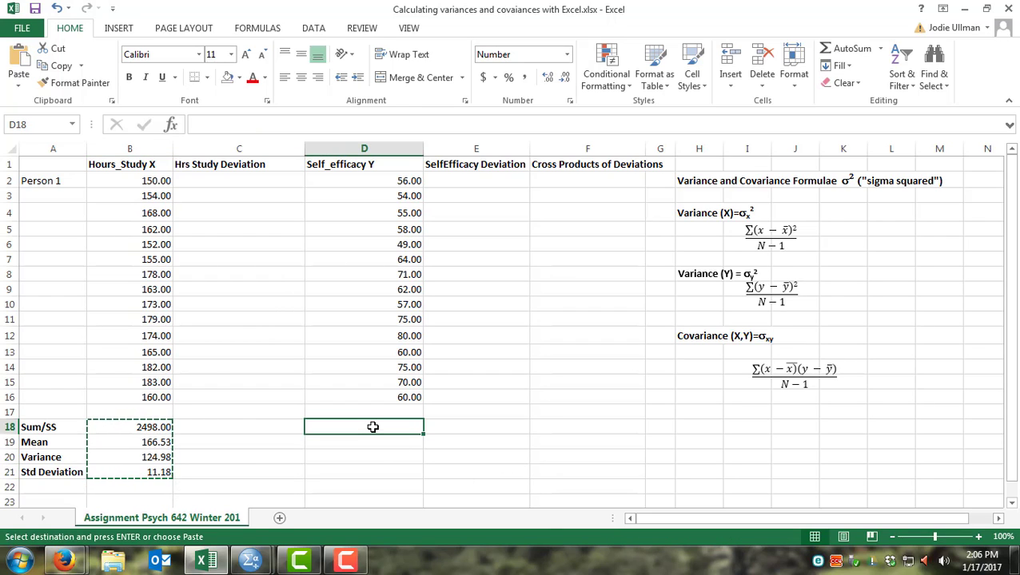
key("ctrl+v")
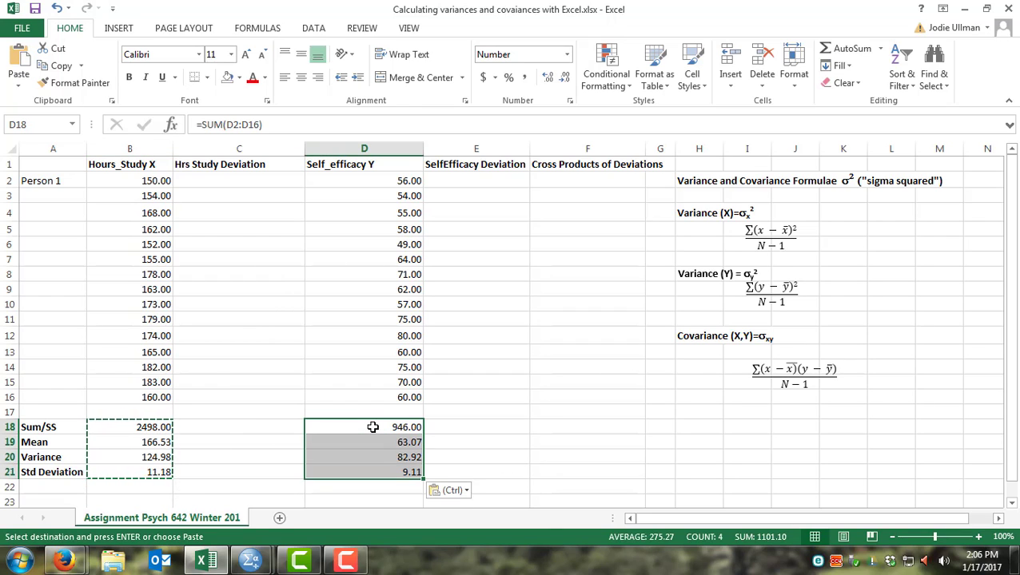
key("Escape")
Step: Inspect the summary formulas in the Hours_Study X and Self_efficacy Y columns
left_click(464, 414)
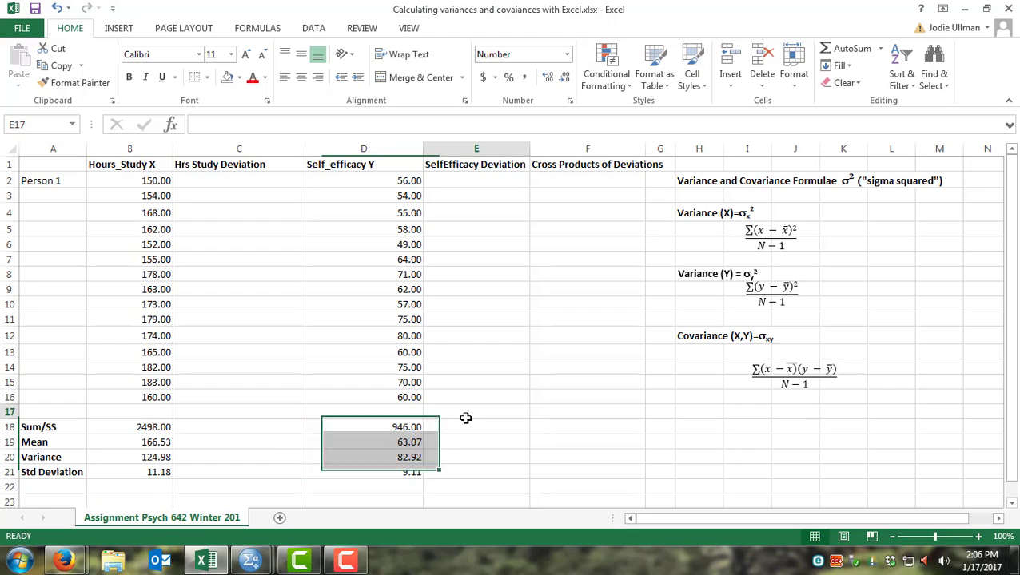
left_click(403, 427)
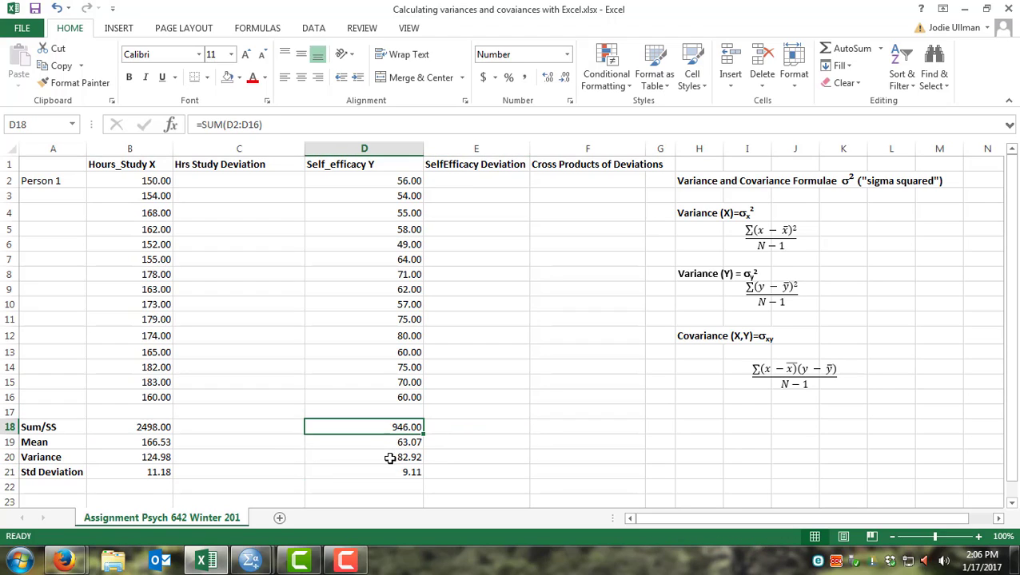
left_click(391, 457)
left_click(382, 472)
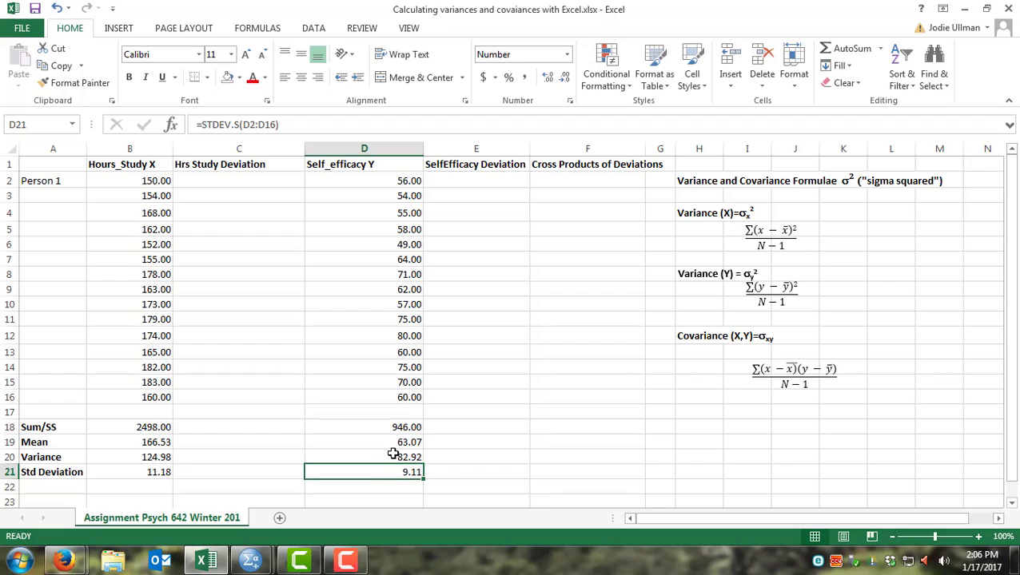
left_click(372, 430)
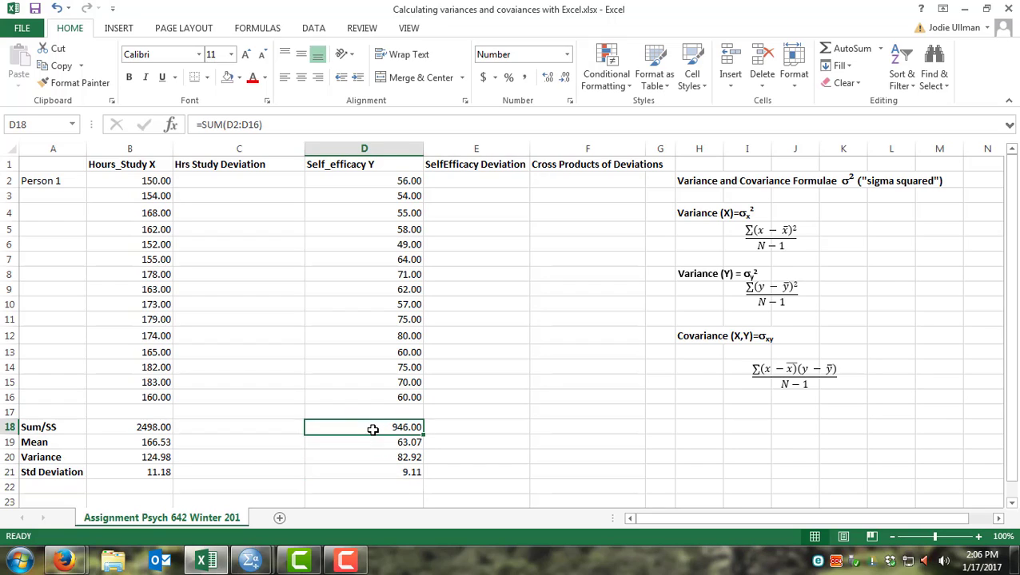
left_click(129, 427)
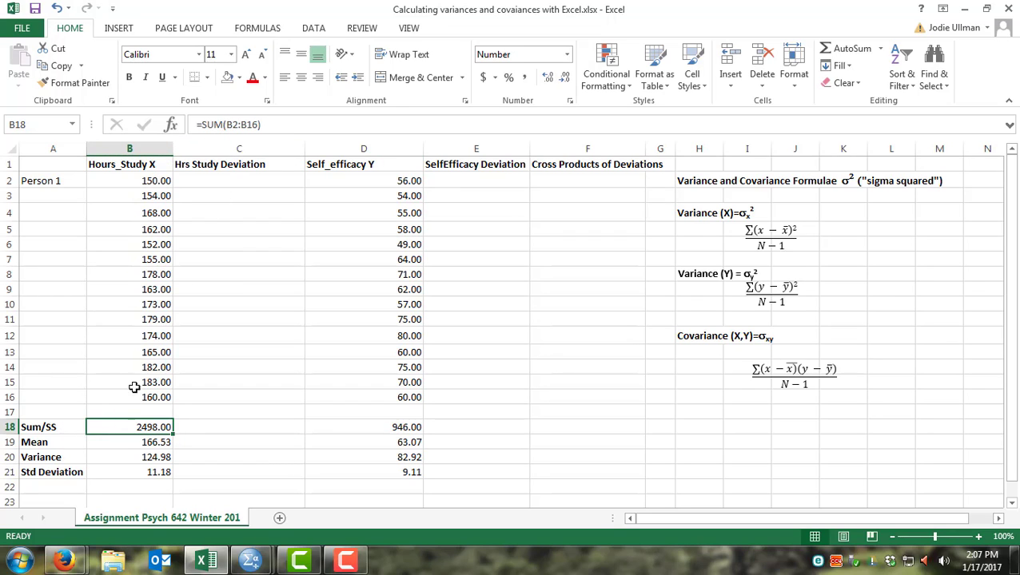
left_click(385, 430)
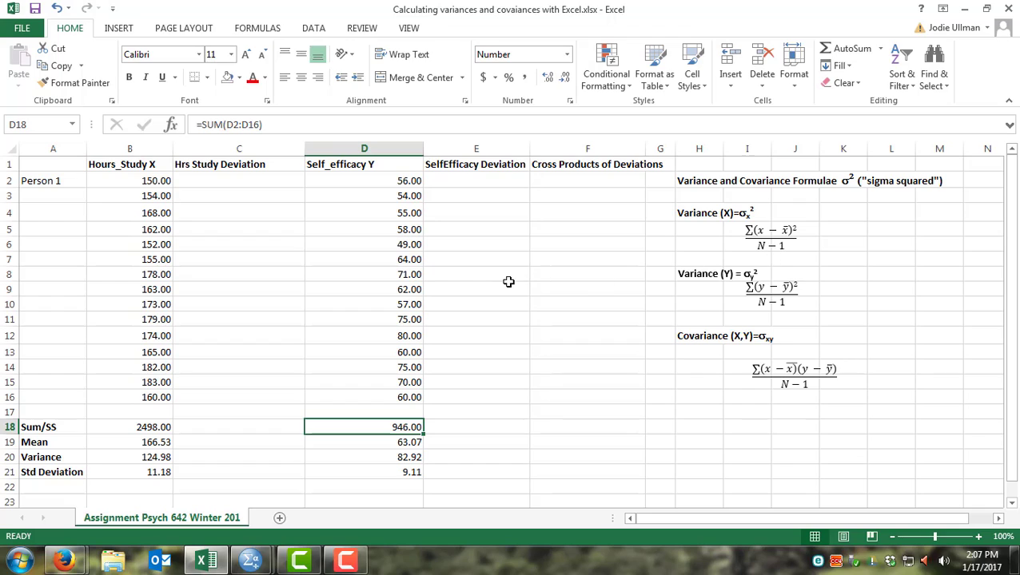
left_click(124, 459)
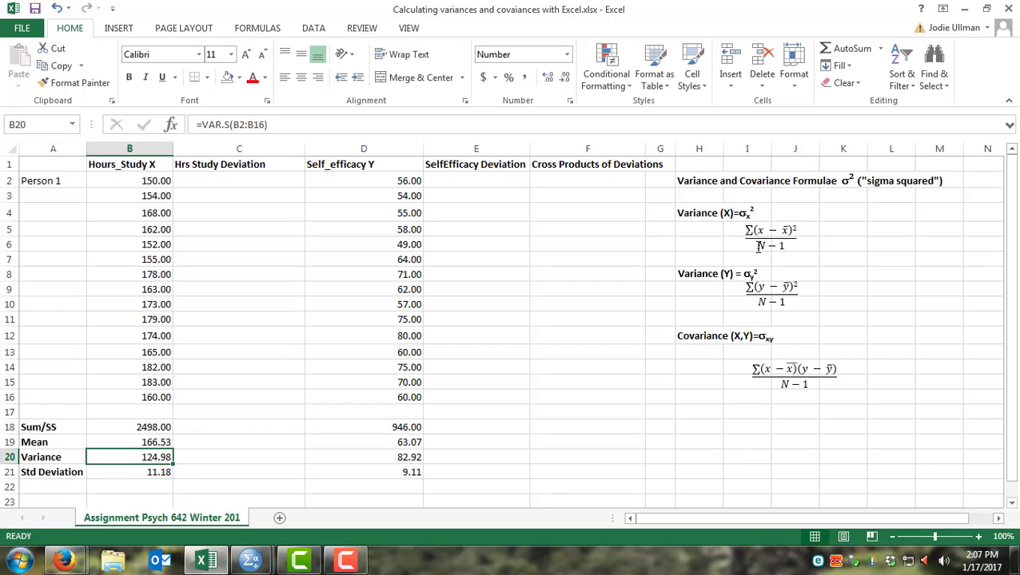
Step: Enter a deviation formula in C2 subtracting the mean B19 from the Hours_Study X value B2
left_click(264, 195)
left_click(279, 179)
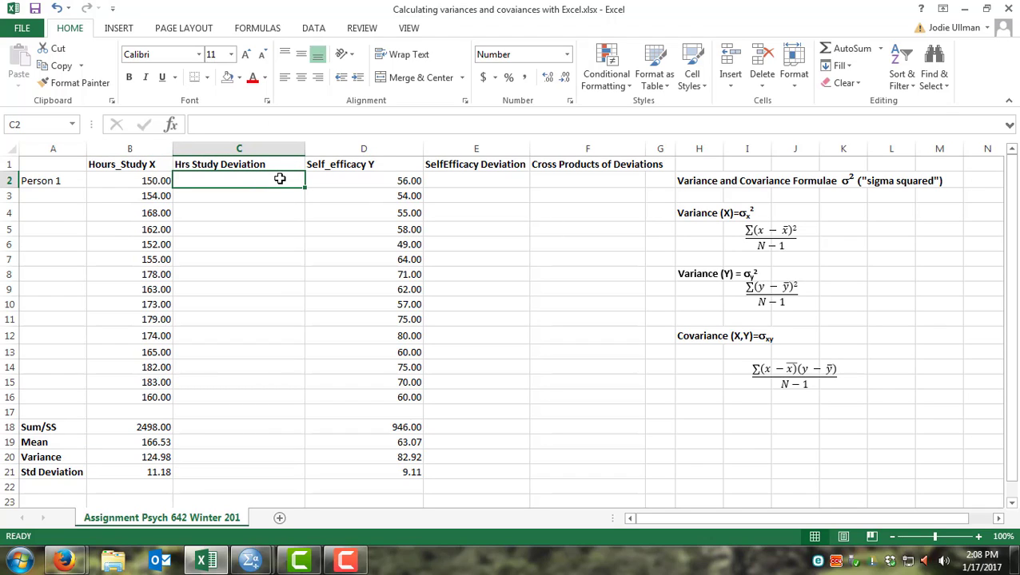
type("=")
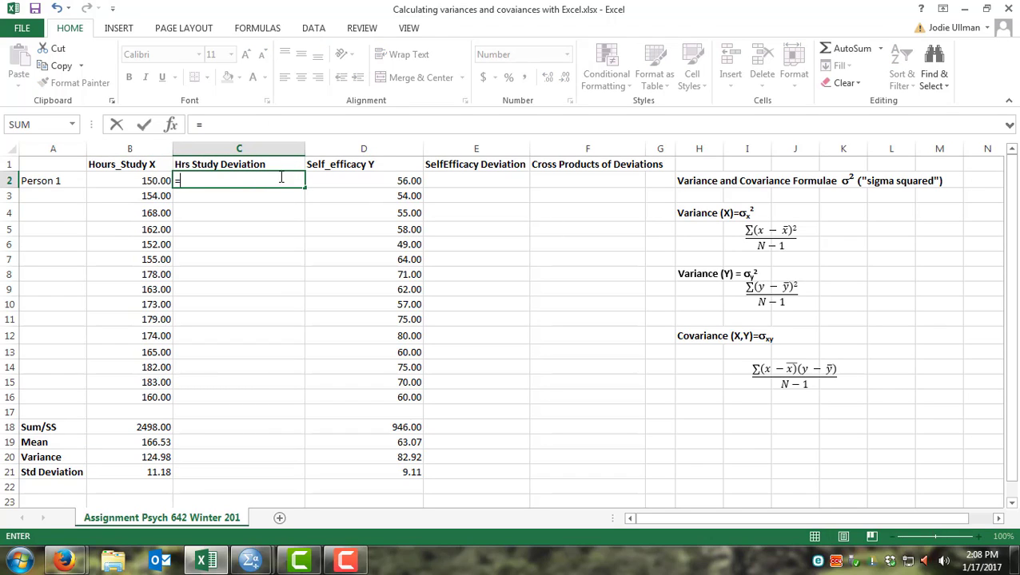
left_click(132, 181)
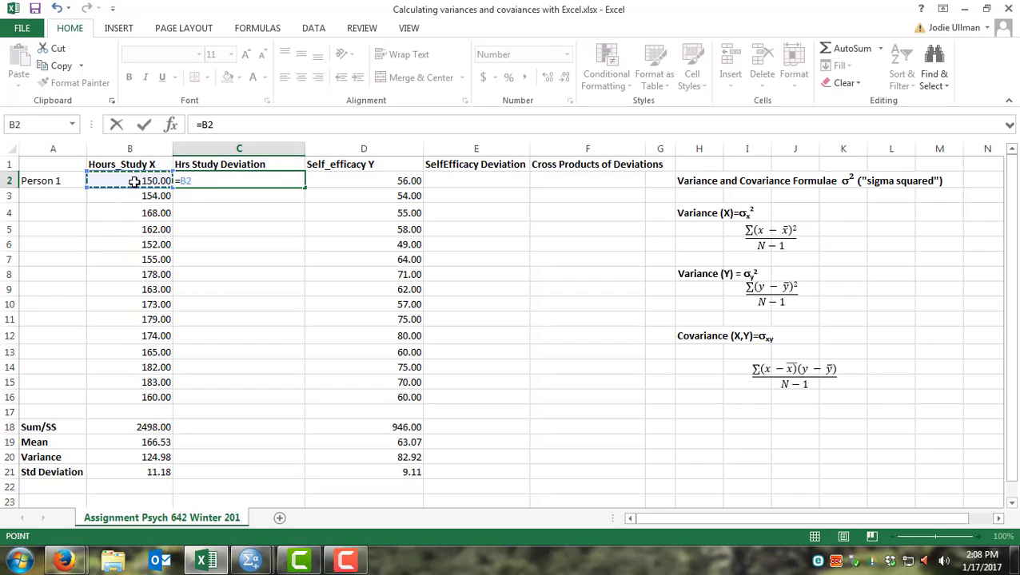
type("-")
left_click(141, 446)
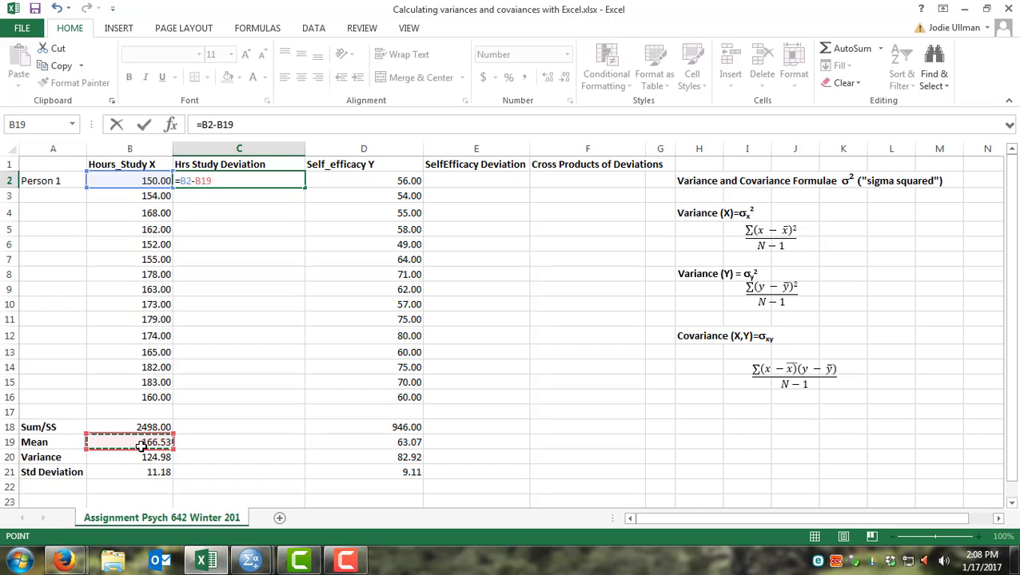
key("ctrl+Return")
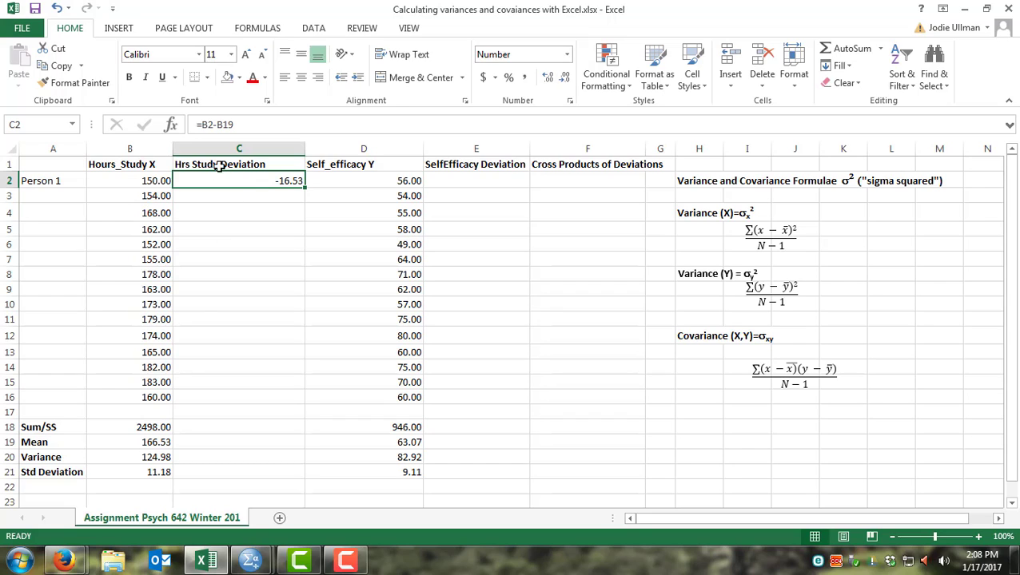
Step: Make the mean reference absolute so the C2 formula becomes =B2-$B$19
left_click(138, 443)
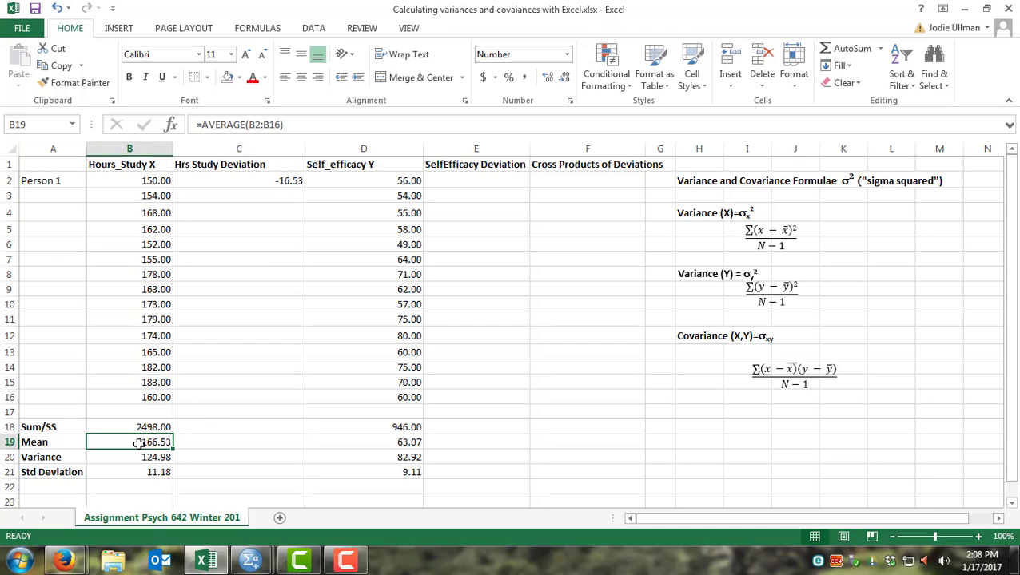
left_click(273, 182)
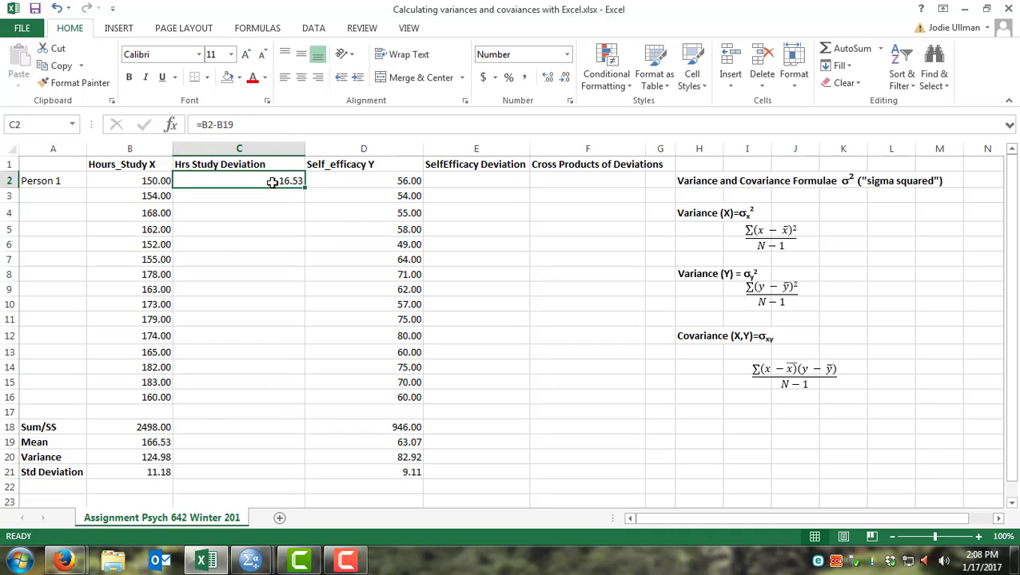
left_click(218, 125)
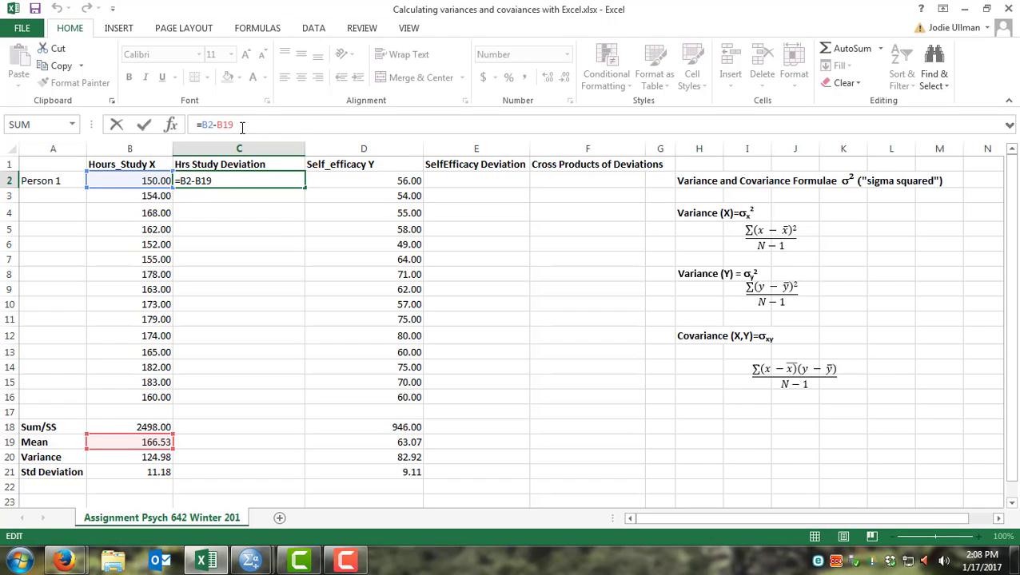
type("$")
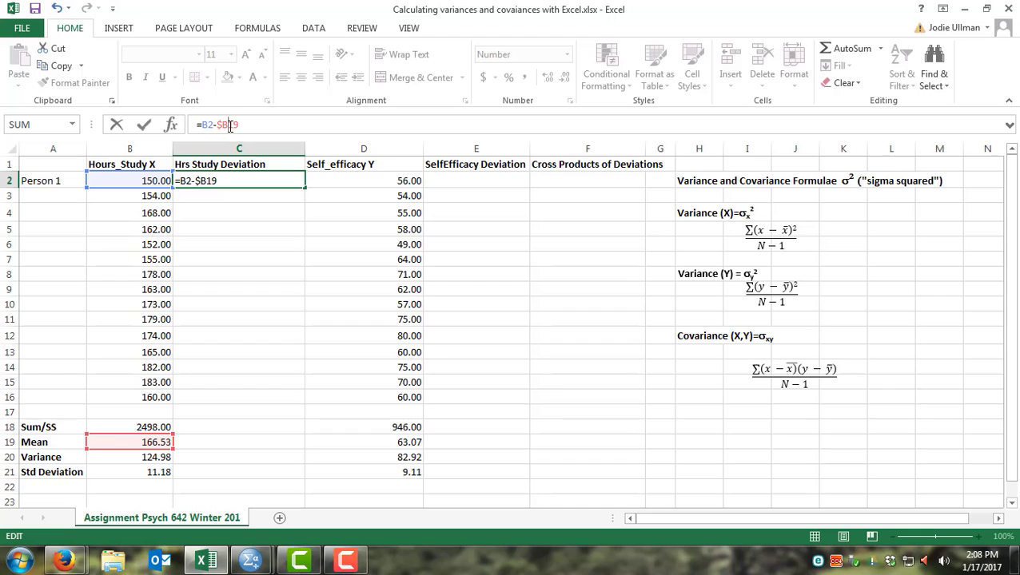
type("$")
left_click(323, 182)
left_click(285, 182)
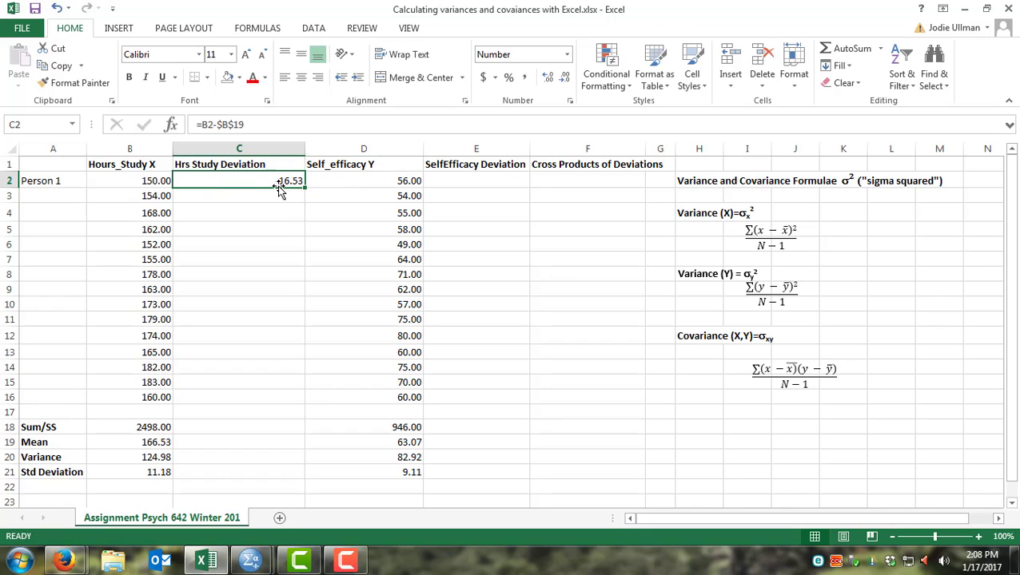
Step: Copy the C2 deviation formula down to C3:C16 for all persons
key("ctrl+c")
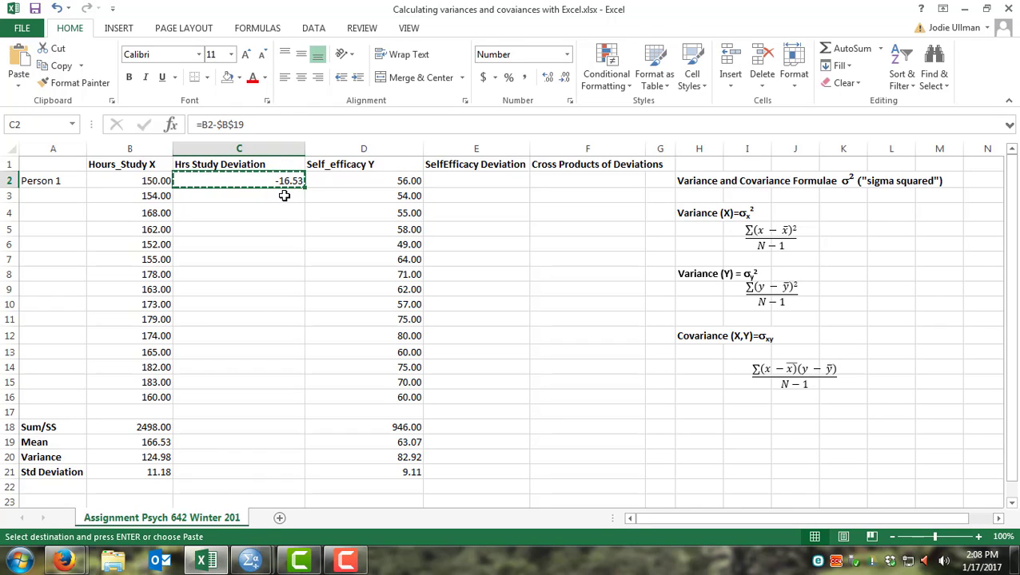
left_click_drag(282, 195, 285, 397)
key("ctrl+v")
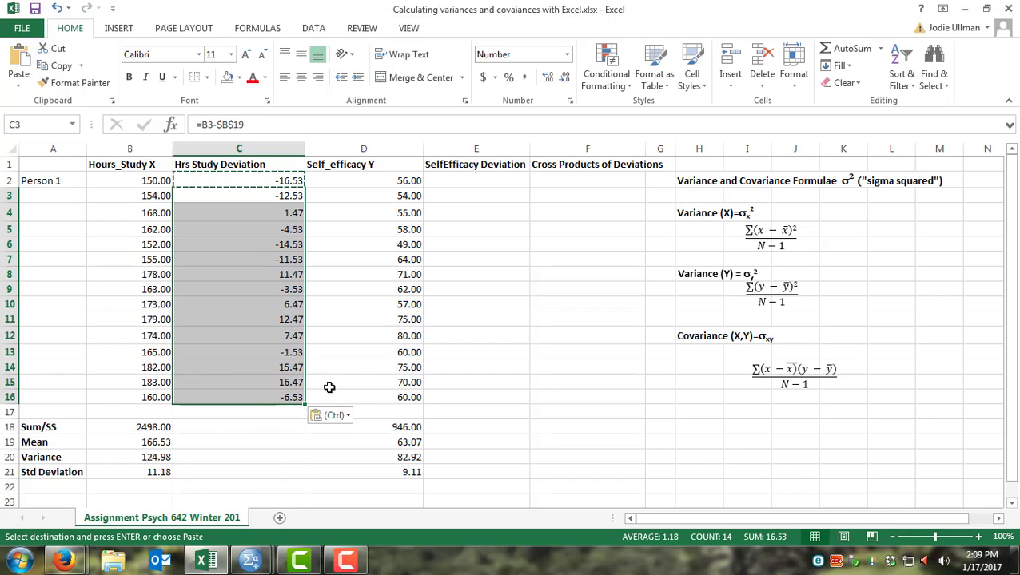
key("Escape")
left_click(277, 199)
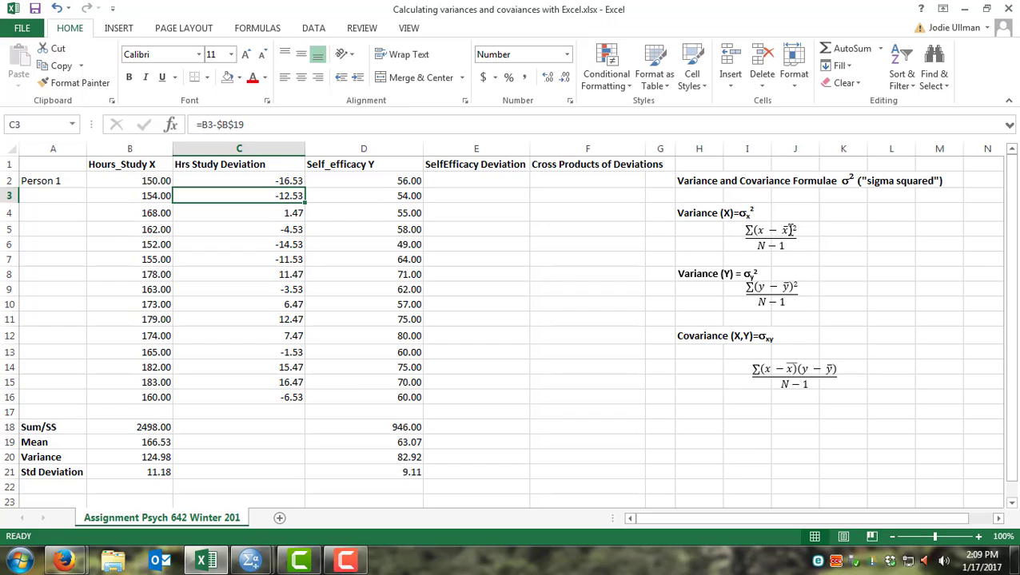
Step: Sum the hours-study deviations in C18 with =SUM(C2:C16)
left_click(239, 431)
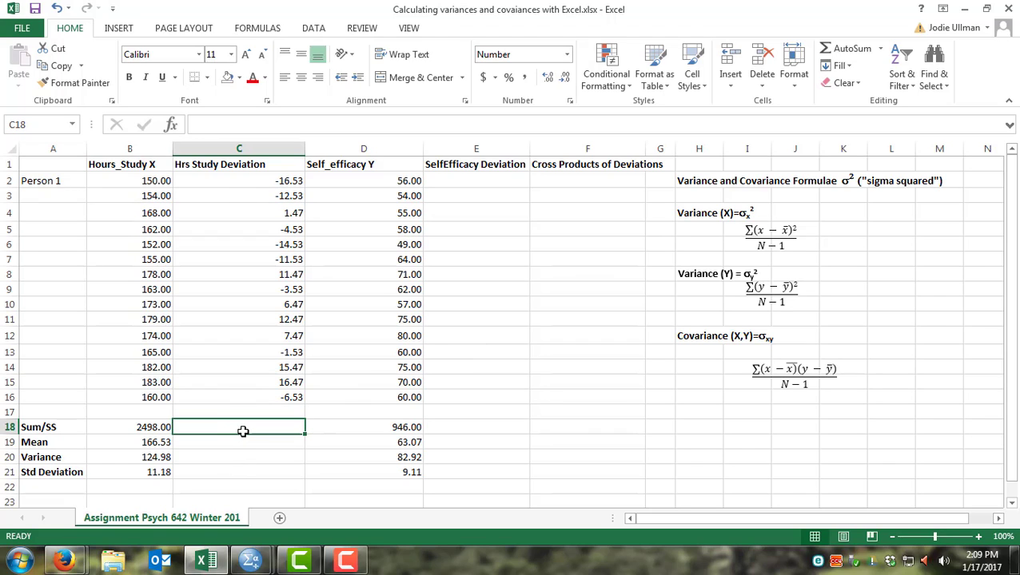
type("=")
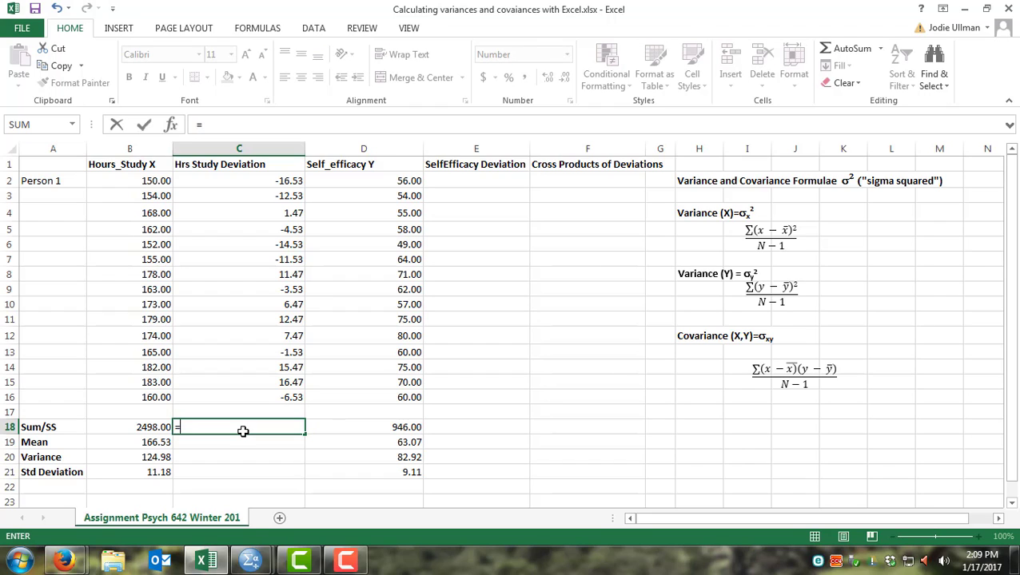
type("sum(")
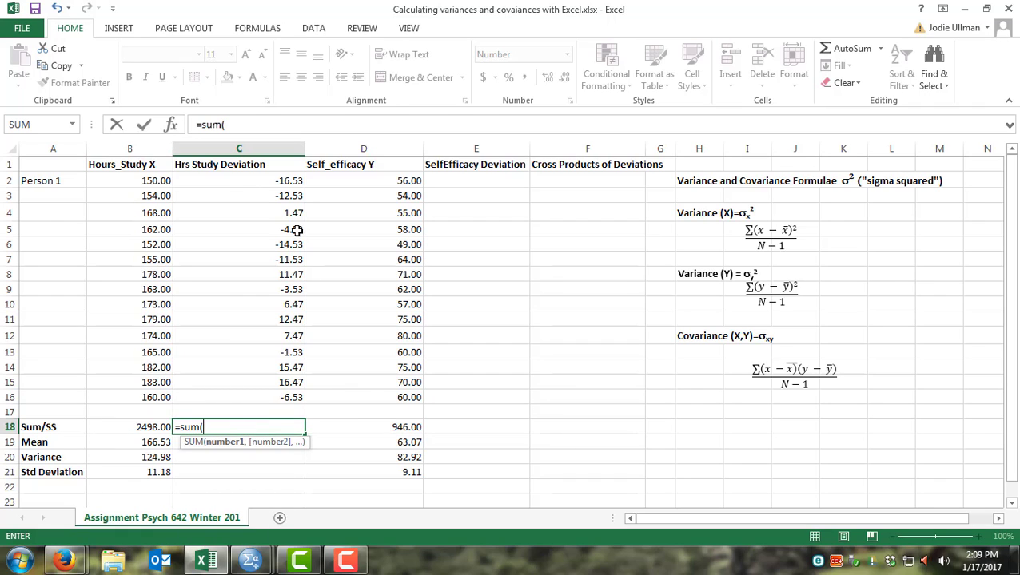
left_click_drag(291, 182, 302, 393)
key("Return")
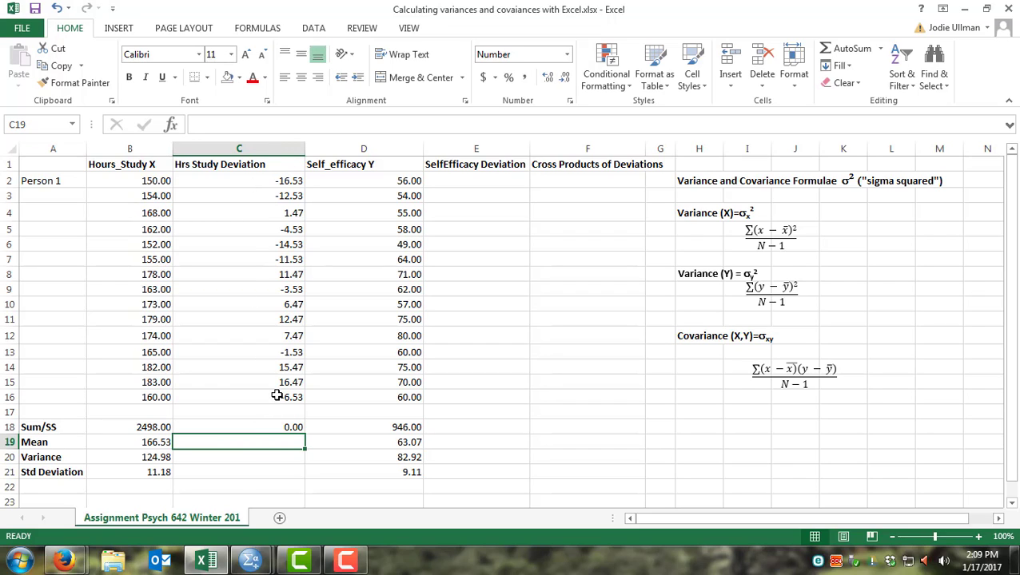
Step: Enter a deviation formula in E2 subtracting the self-efficacy mean D19 from the value D2
left_click(469, 178)
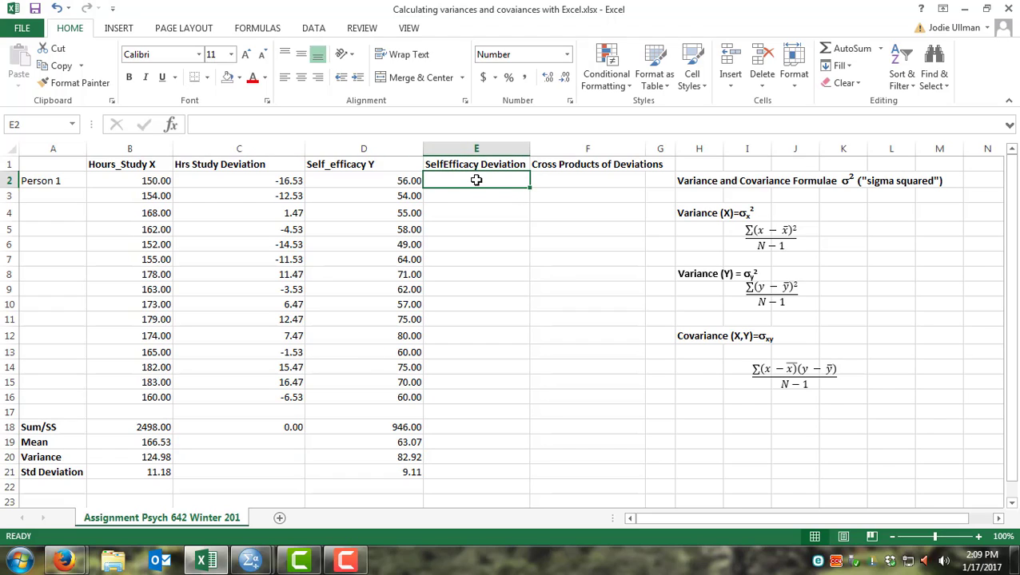
type("=")
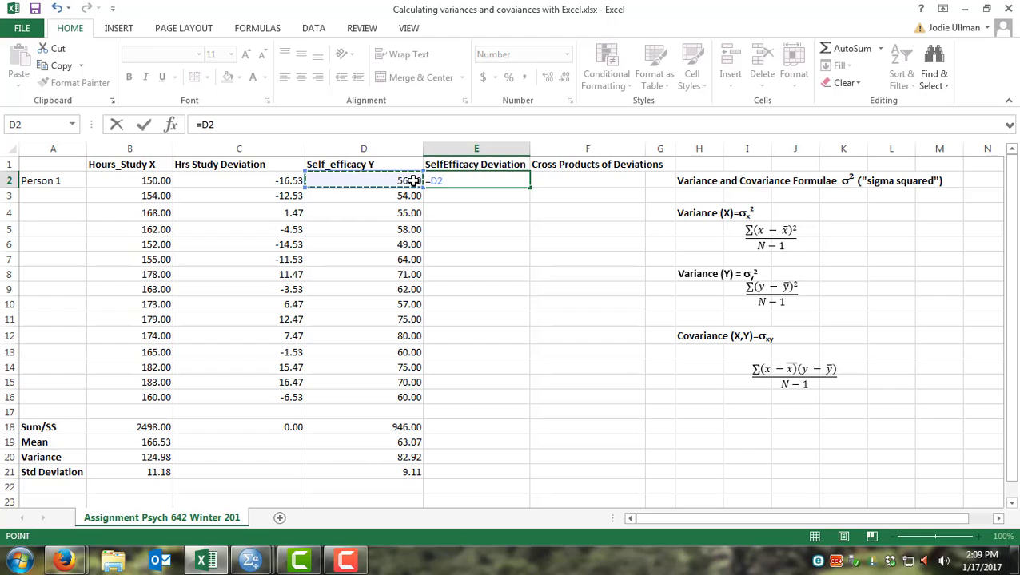
type("-")
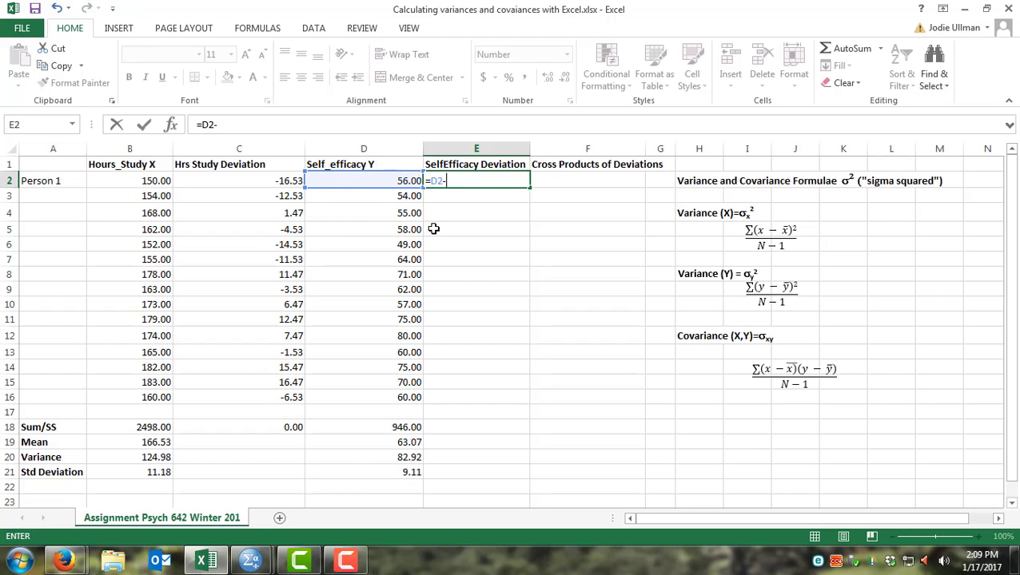
left_click(406, 443)
key("Return")
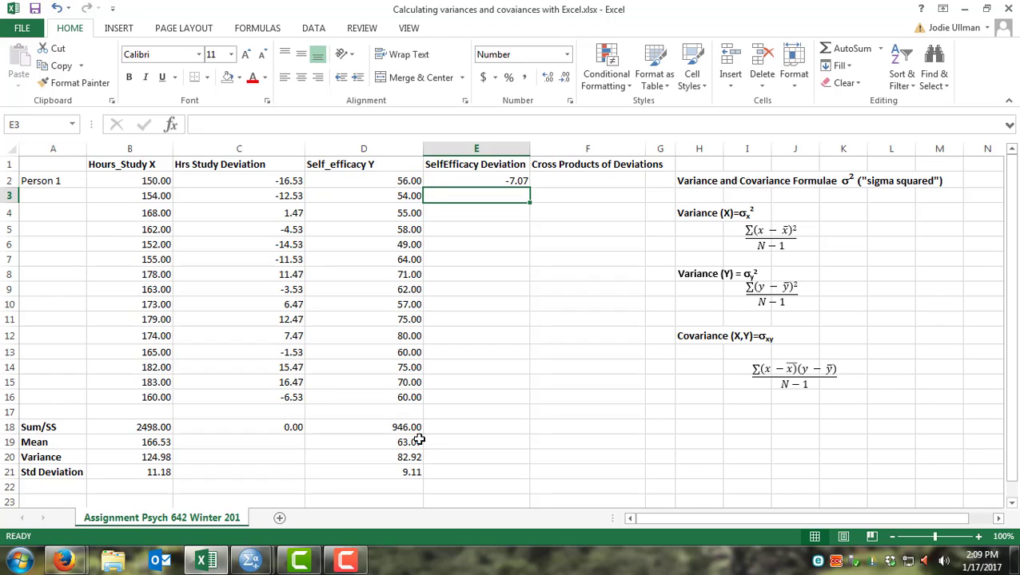
Step: Make the mean reference absolute so the E2 formula becomes =D2-$D$19
left_click(457, 179)
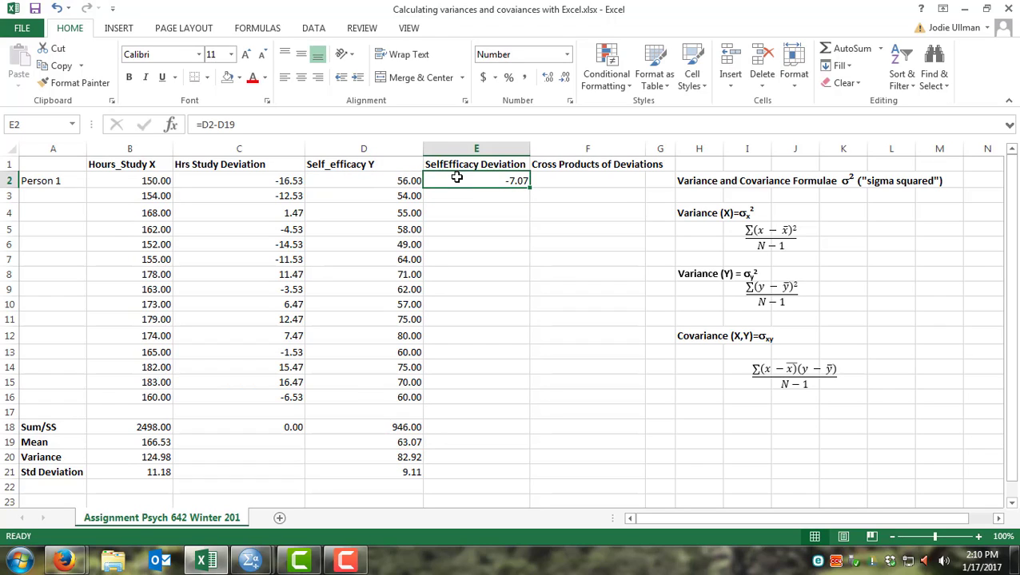
left_click(219, 124)
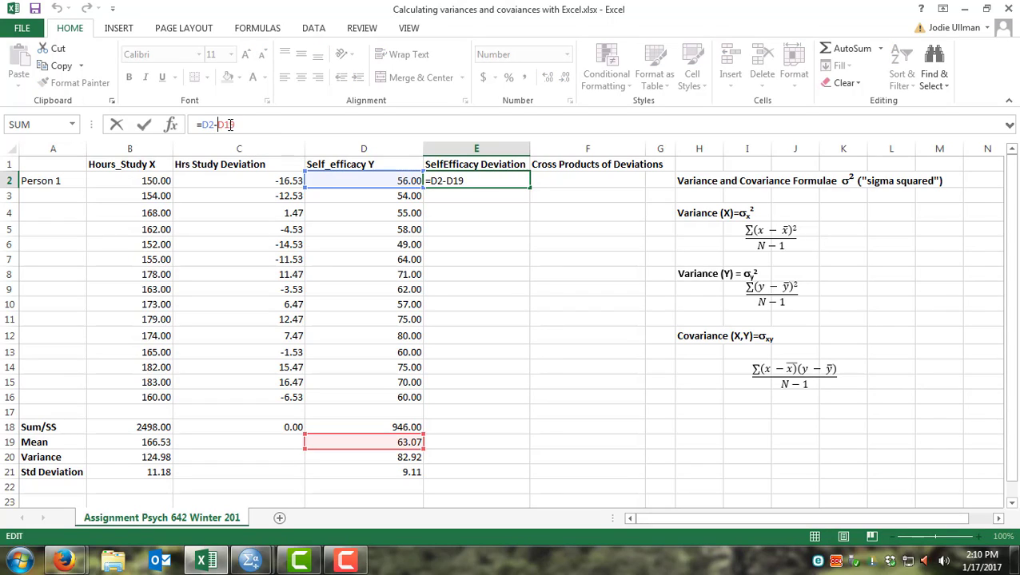
type("$D")
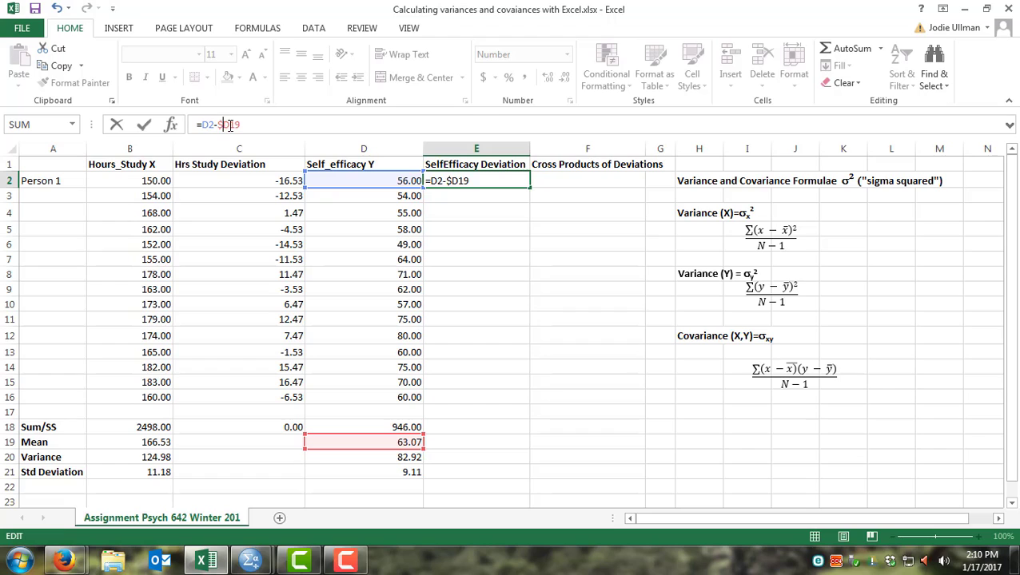
type("$")
left_click(581, 181)
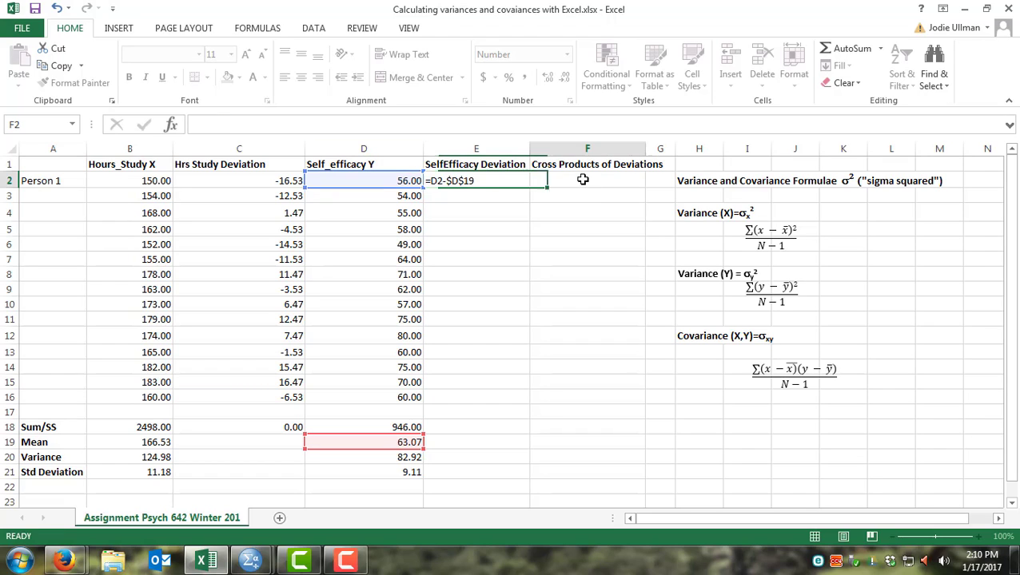
left_click(520, 181)
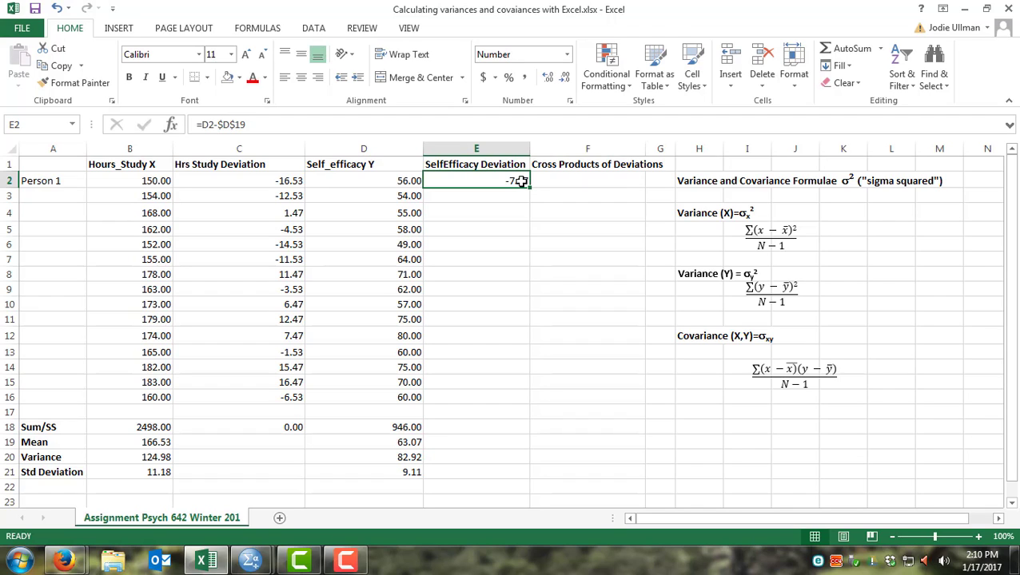
Step: Copy the E2 self-efficacy deviation formula down to E3:E16
key("ctrl+c")
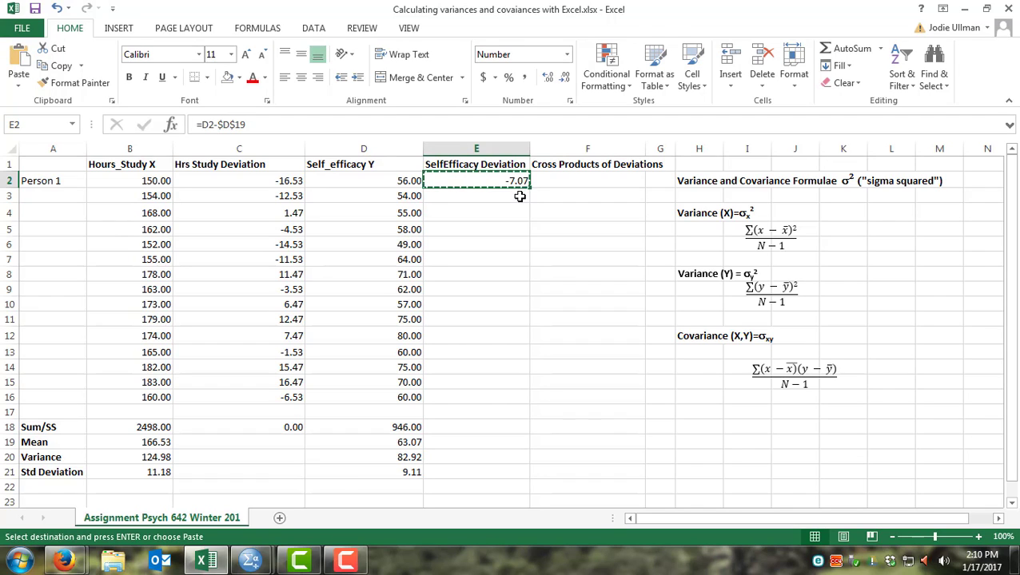
left_click_drag(520, 198, 499, 401)
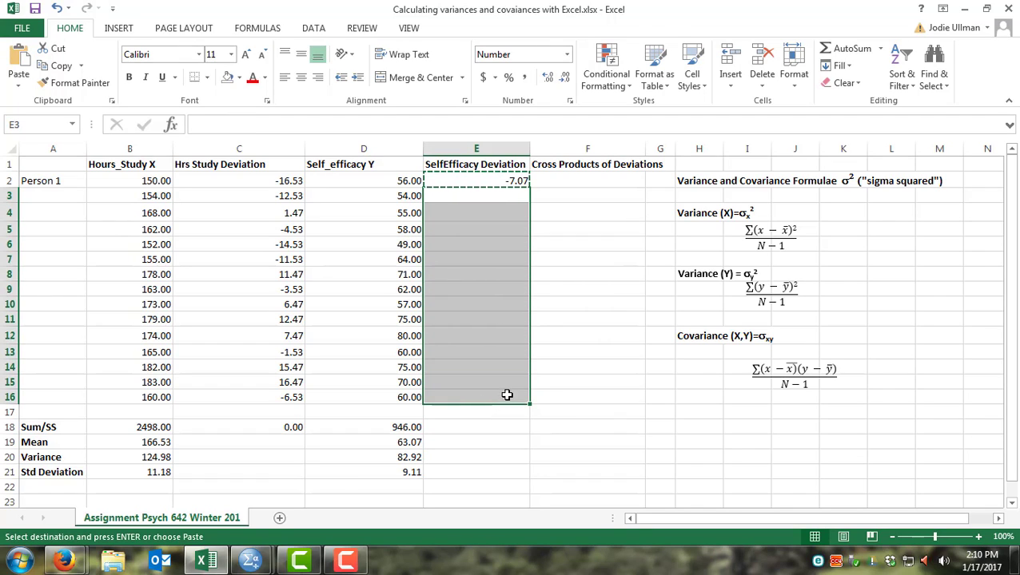
key("ctrl+v")
key("Escape")
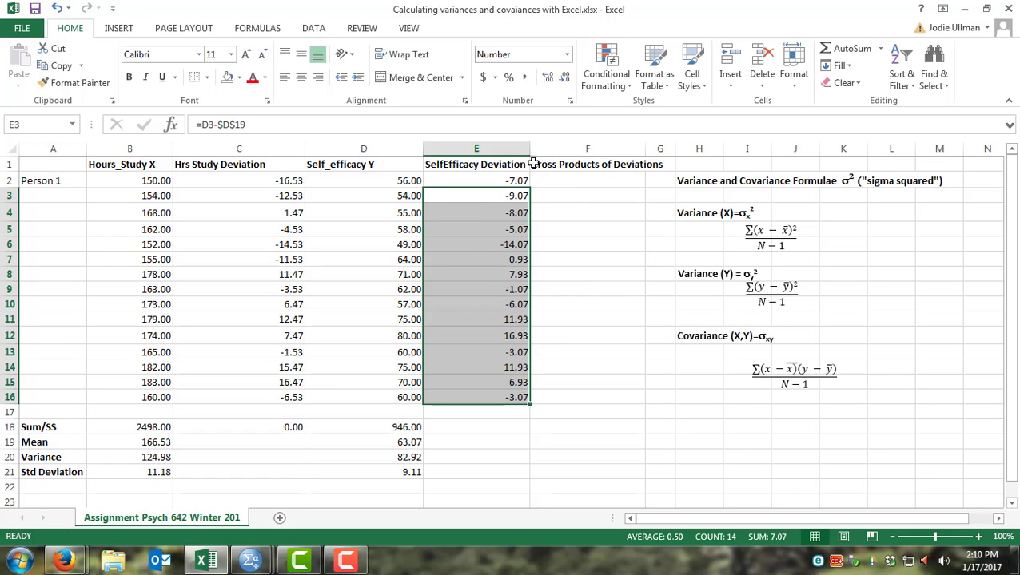
Step: Widen the SelfEfficacy Deviation column and sum its deviations in E18 with =SUM(E2:E16)
left_click_drag(529, 148, 551, 148)
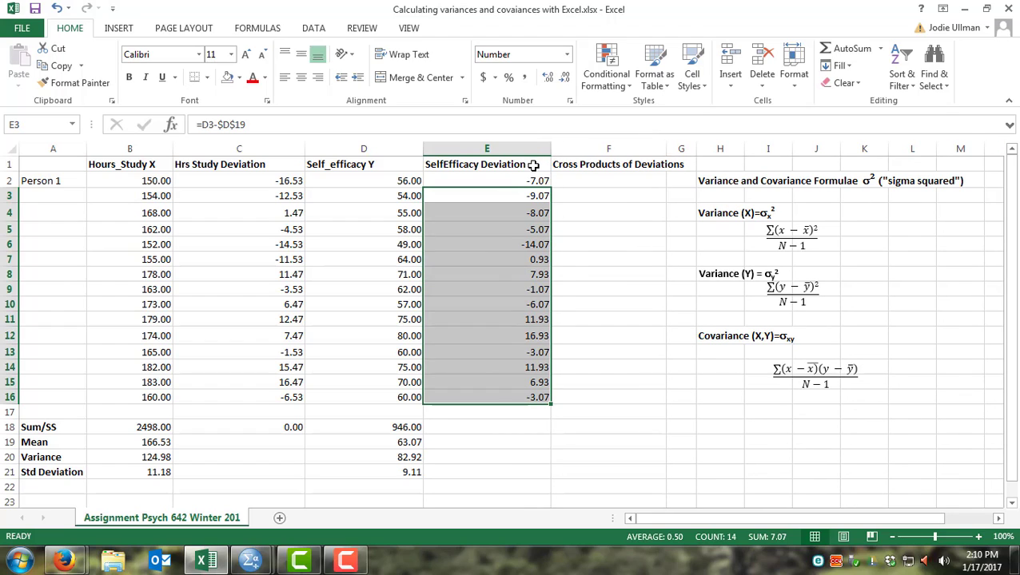
left_click(483, 425)
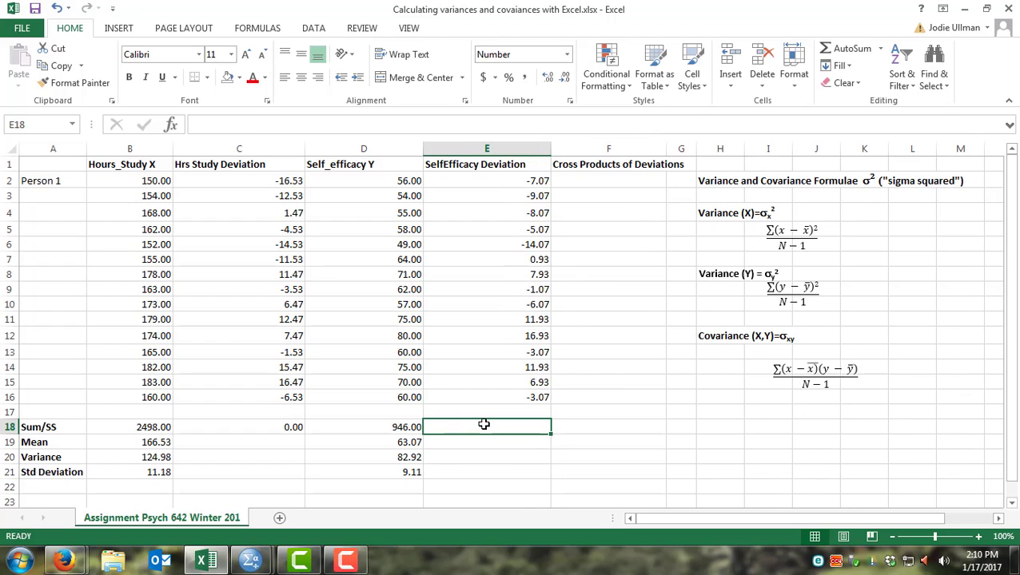
type("=")
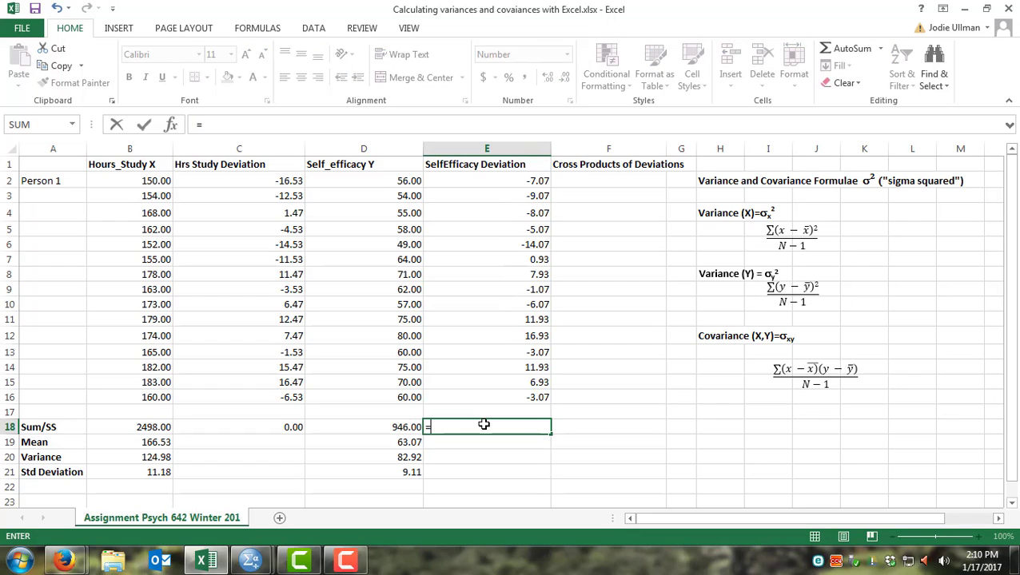
type("sum(")
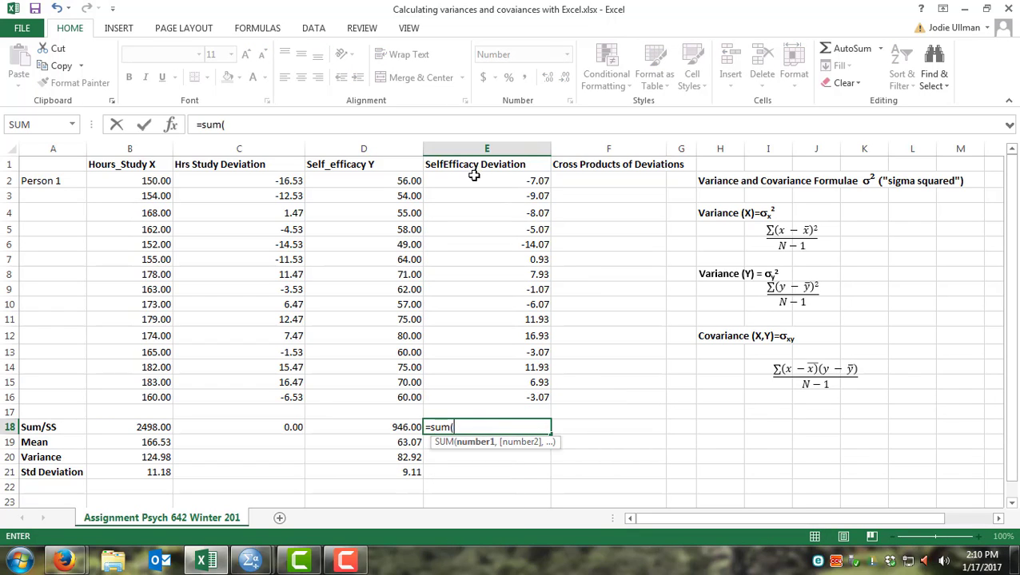
left_click_drag(479, 181, 502, 388)
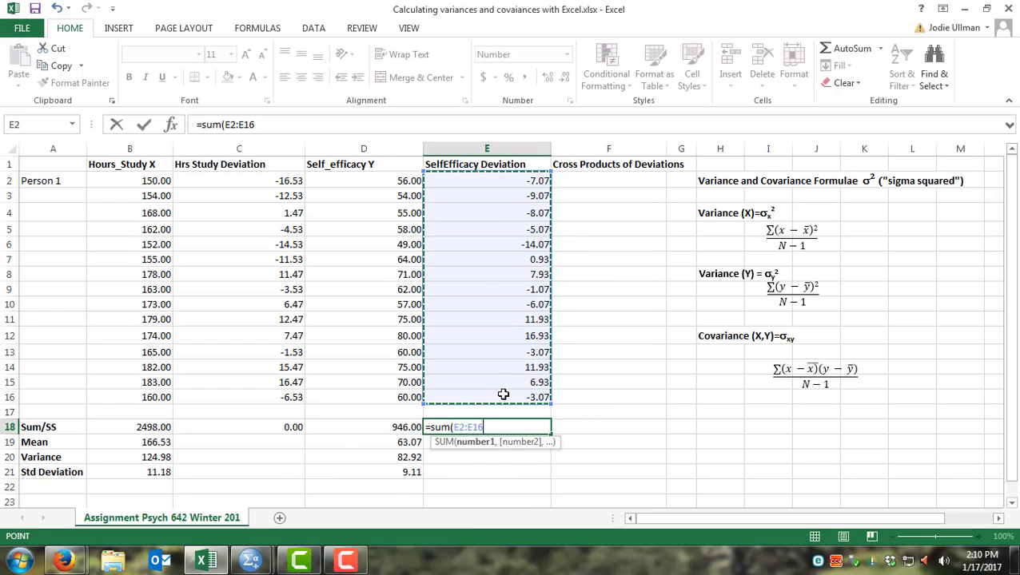
key("Return")
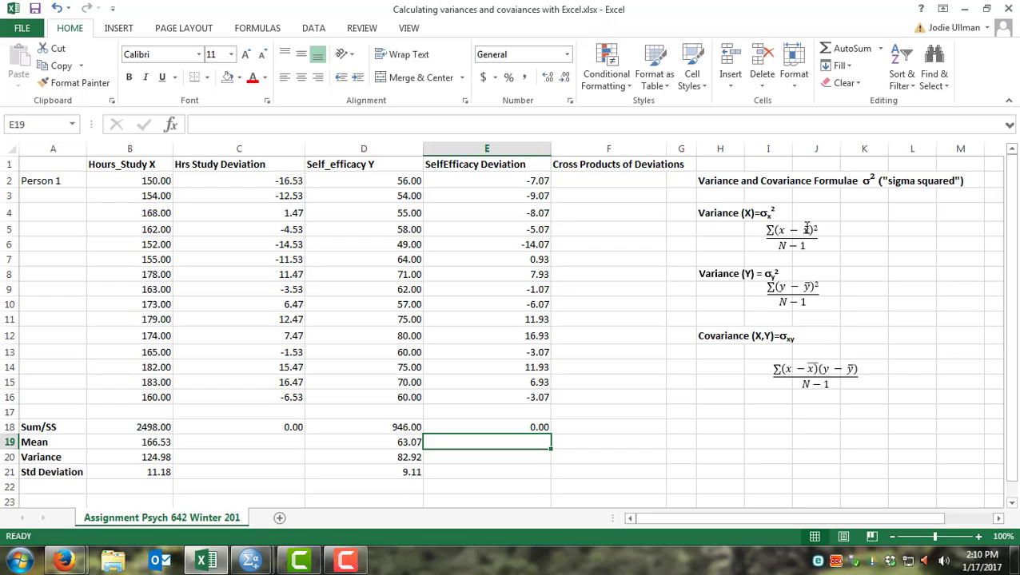
Step: Insert a new empty column before the Self_efficacy Y column
right_click(330, 149)
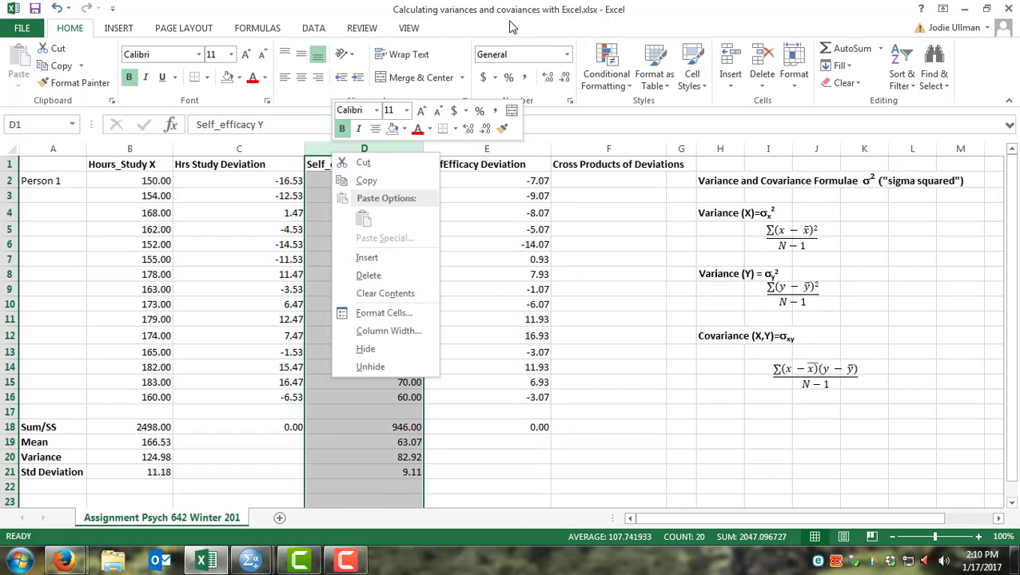
left_click(684, 20)
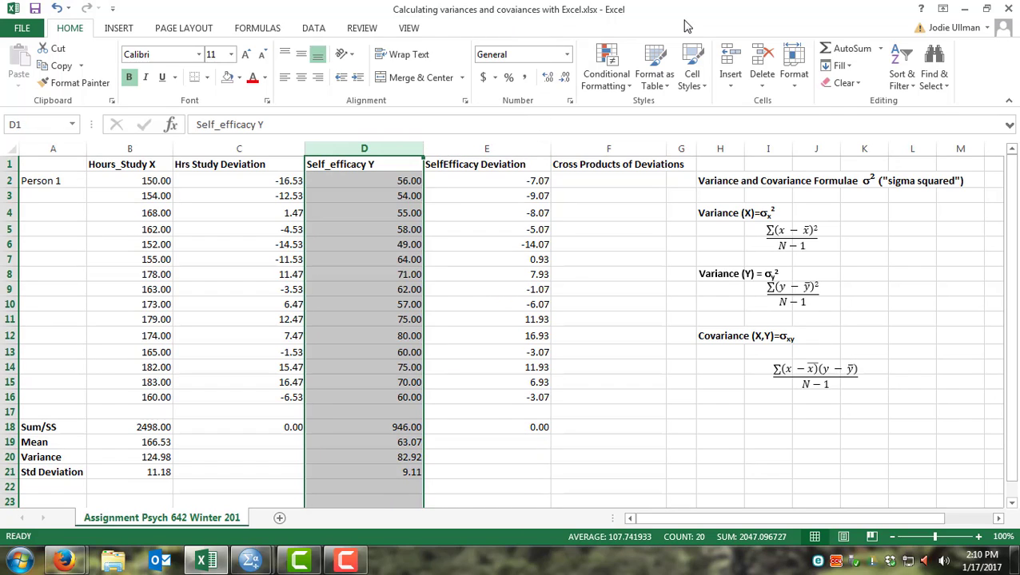
right_click(331, 149)
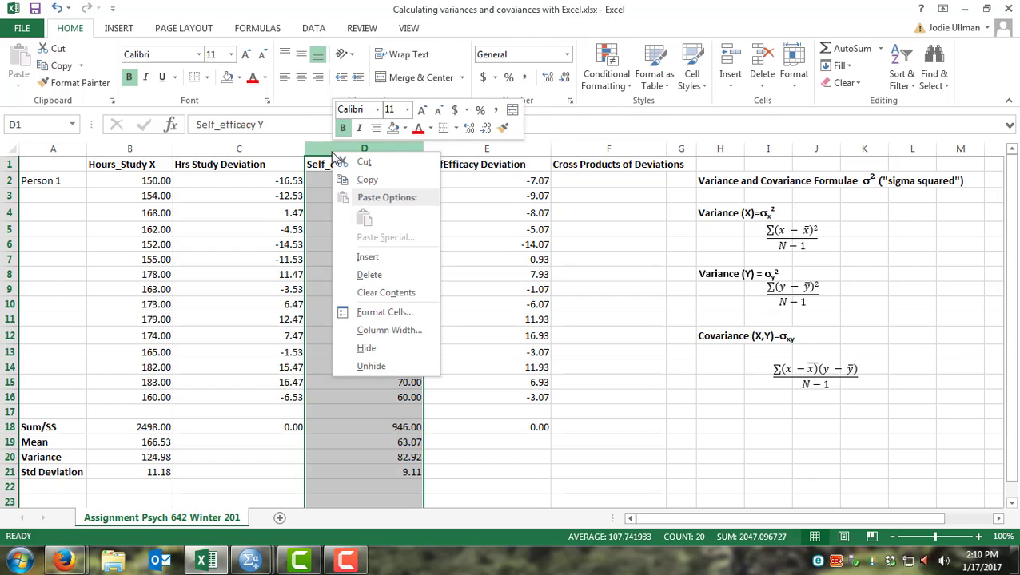
left_click(356, 258)
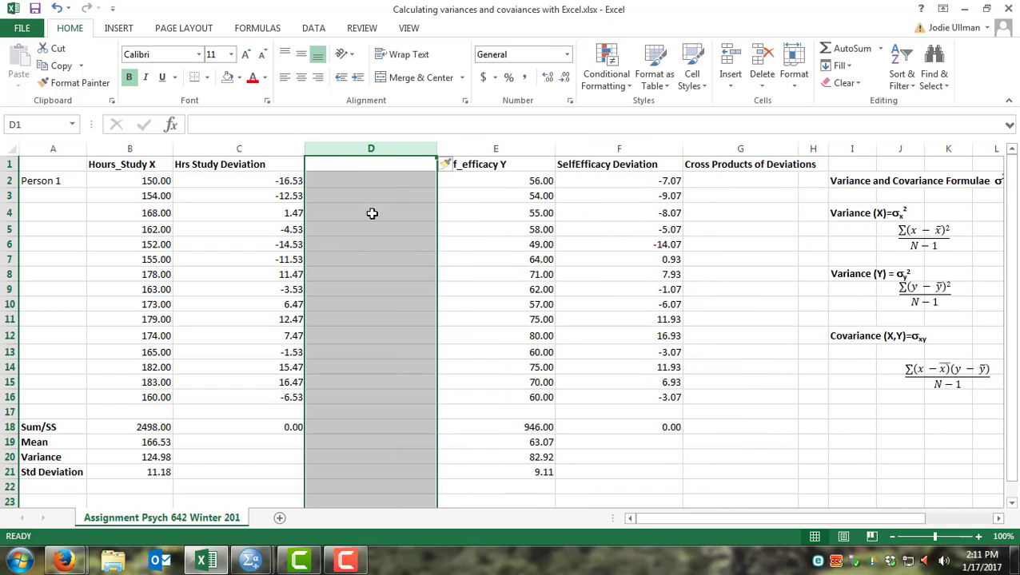
Step: Label the new column D header as Hrs Study dev sqaured
left_click(378, 165)
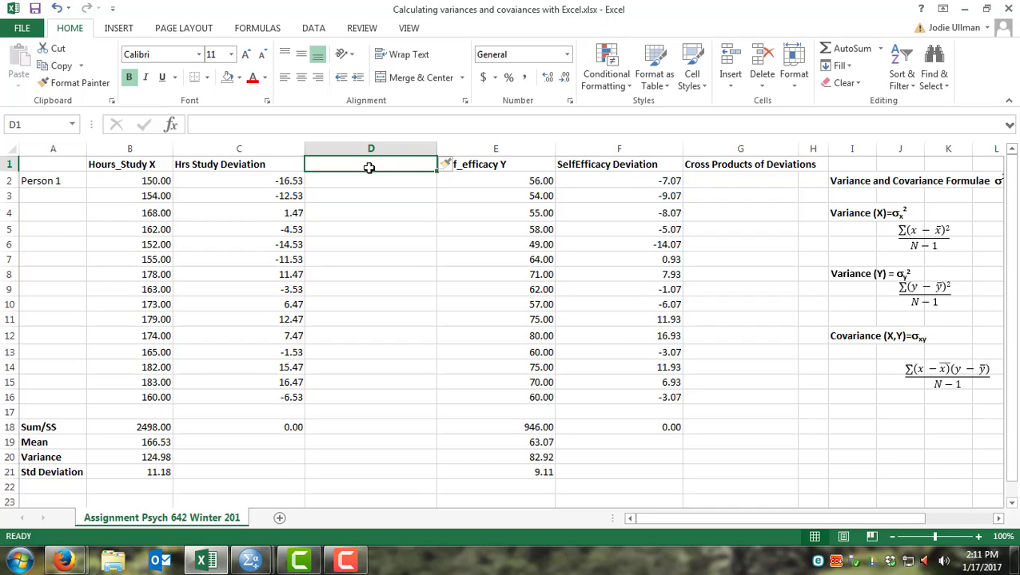
type("Hr")
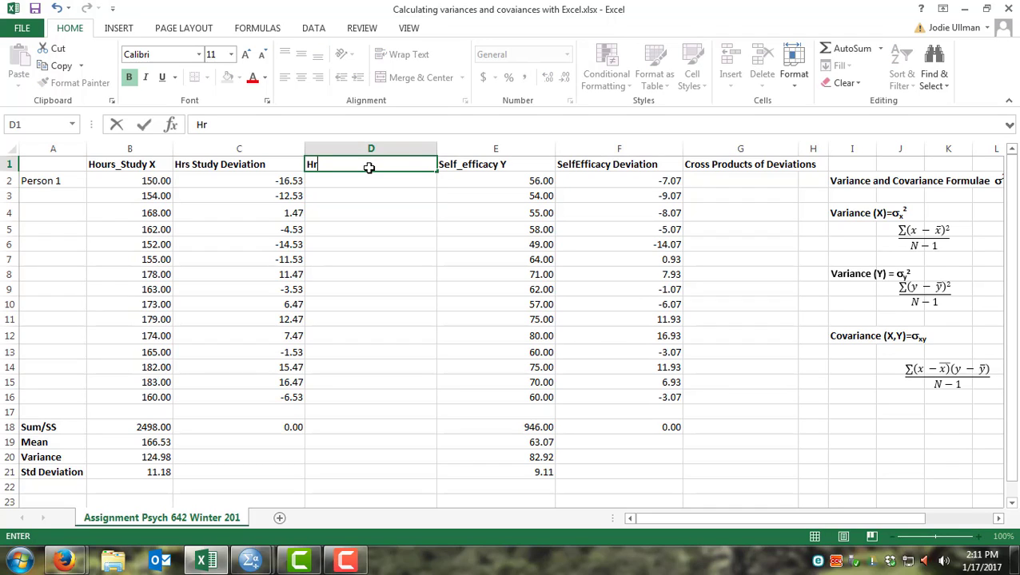
type("s Study dev")
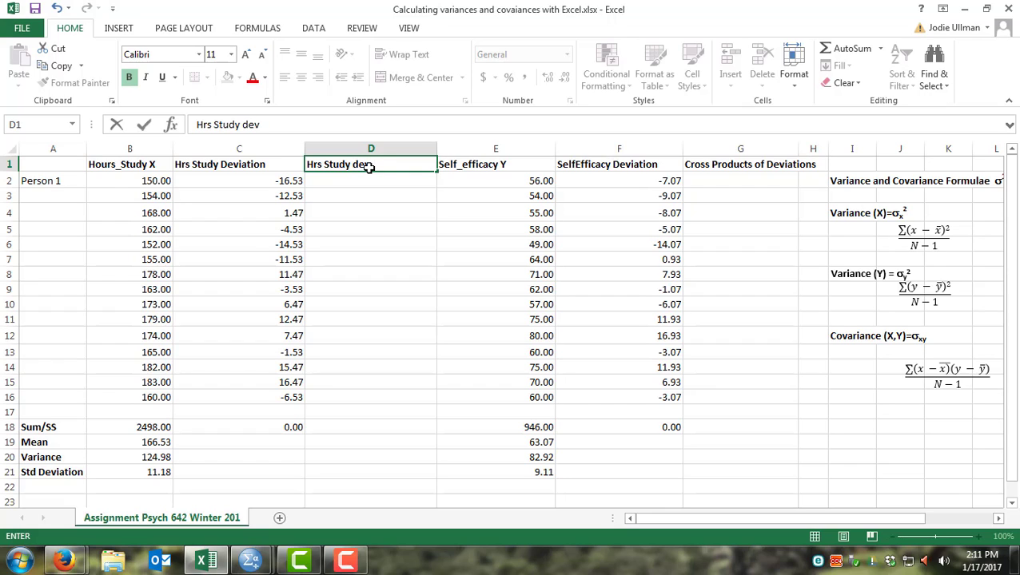
type(" sqaured")
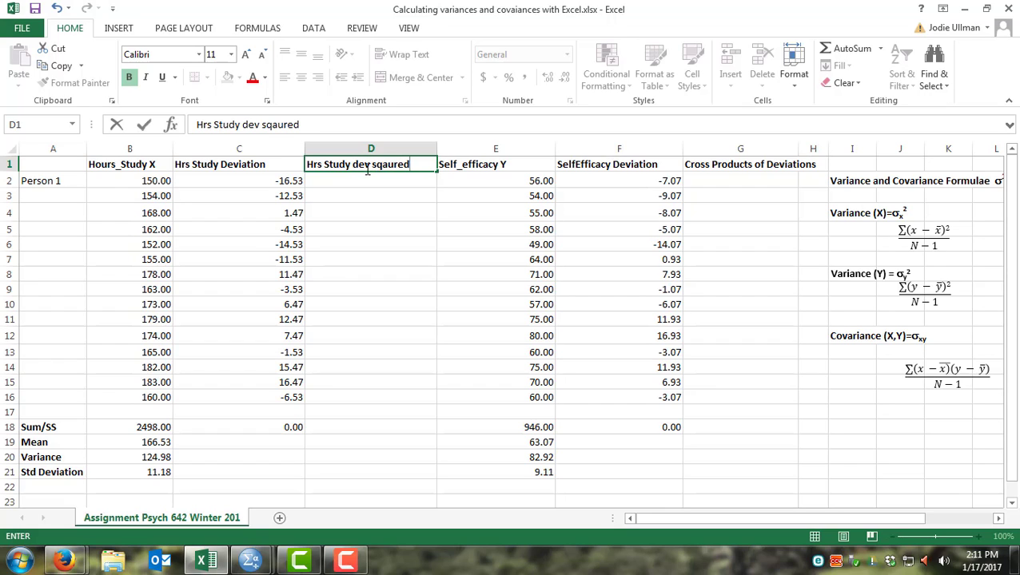
Step: Enter a formula in D2 squaring the hours-study deviation, =C2^2
left_click(359, 178)
type("=")
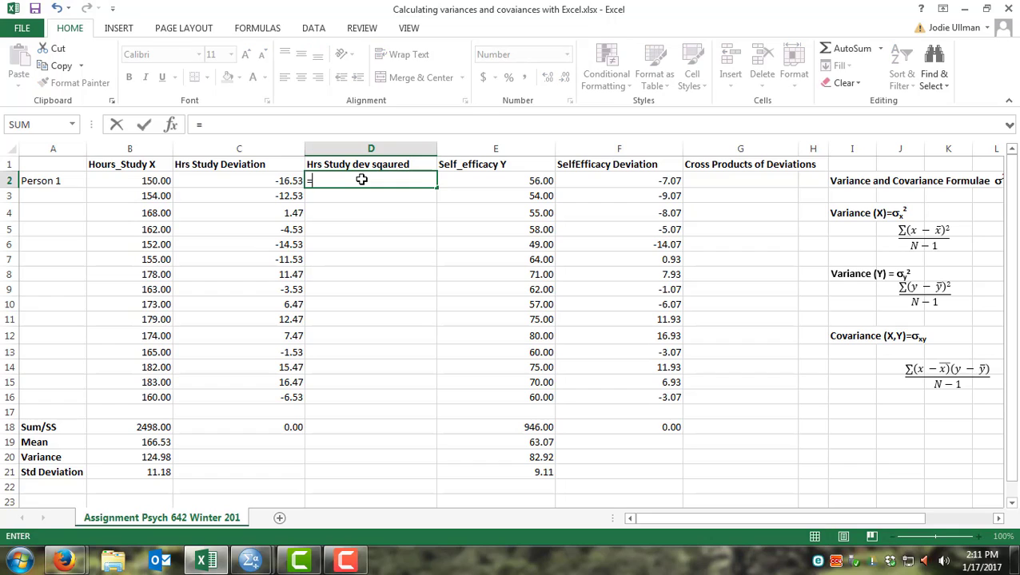
left_click(295, 182)
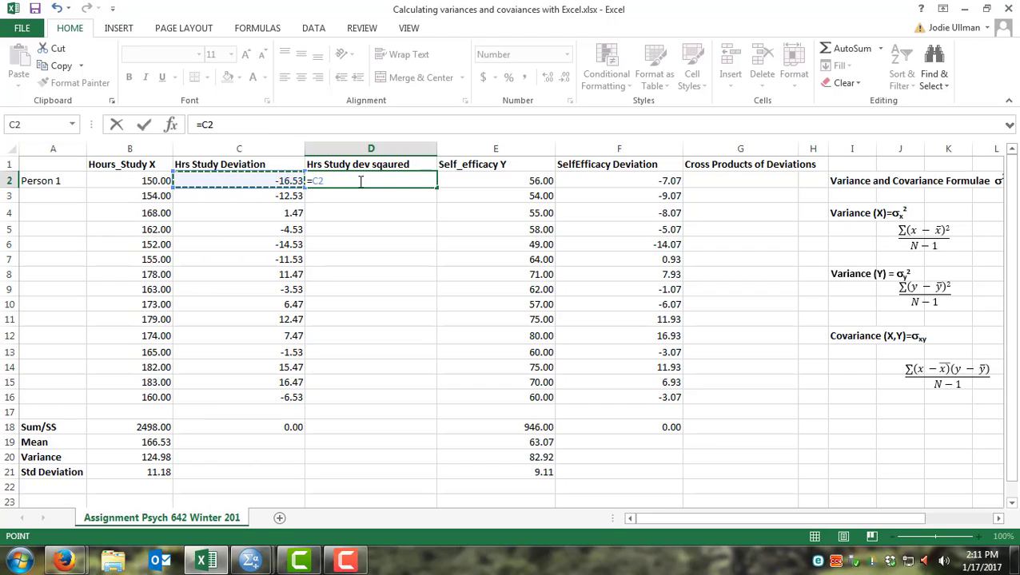
type("^2")
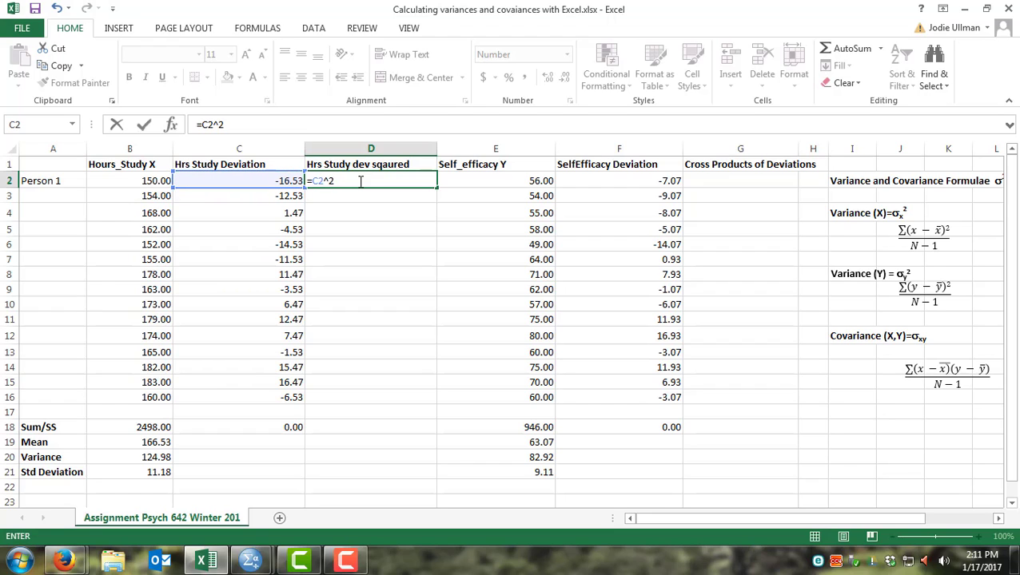
key("Return")
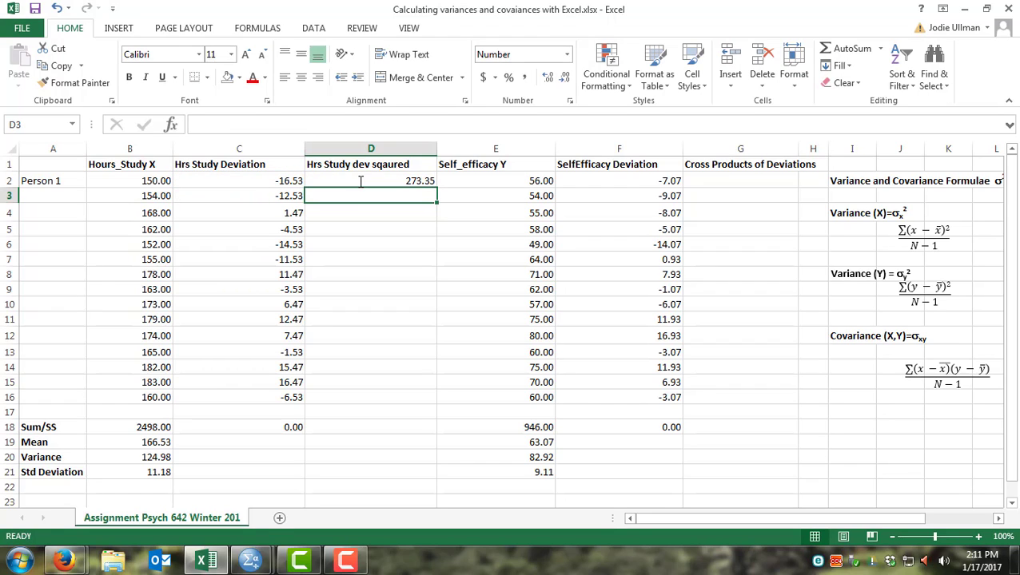
left_click(360, 181)
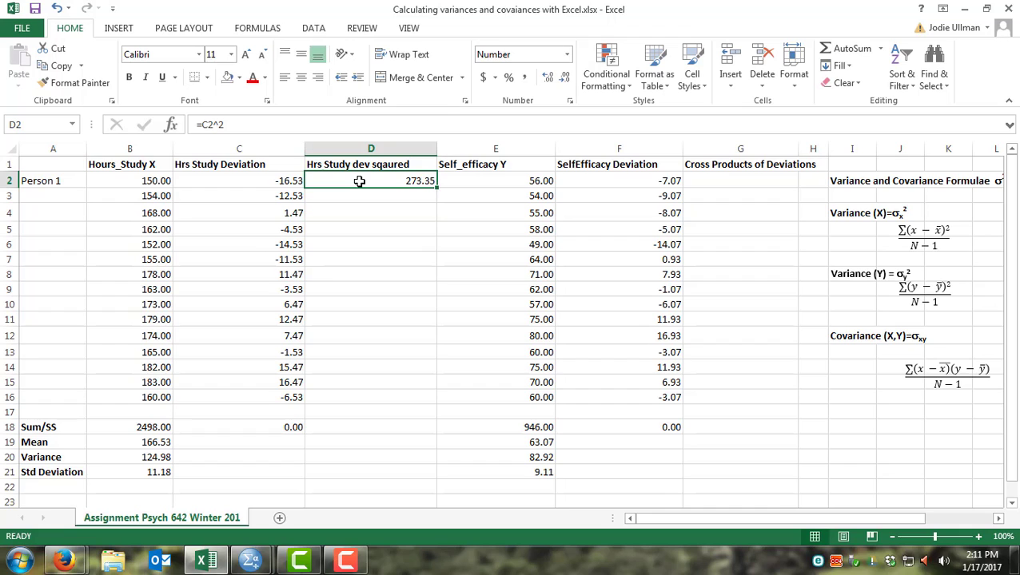
Step: Copy the D2 squared-deviation formula down through D3:D16
key("ctrl+c")
left_click_drag(364, 198, 366, 389)
key("ctrl+v")
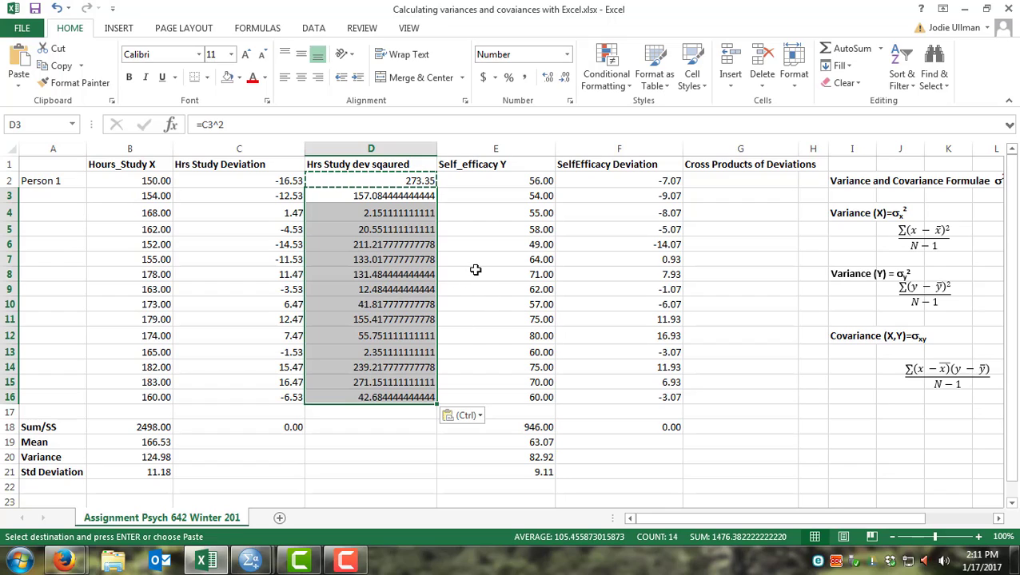
key("Escape")
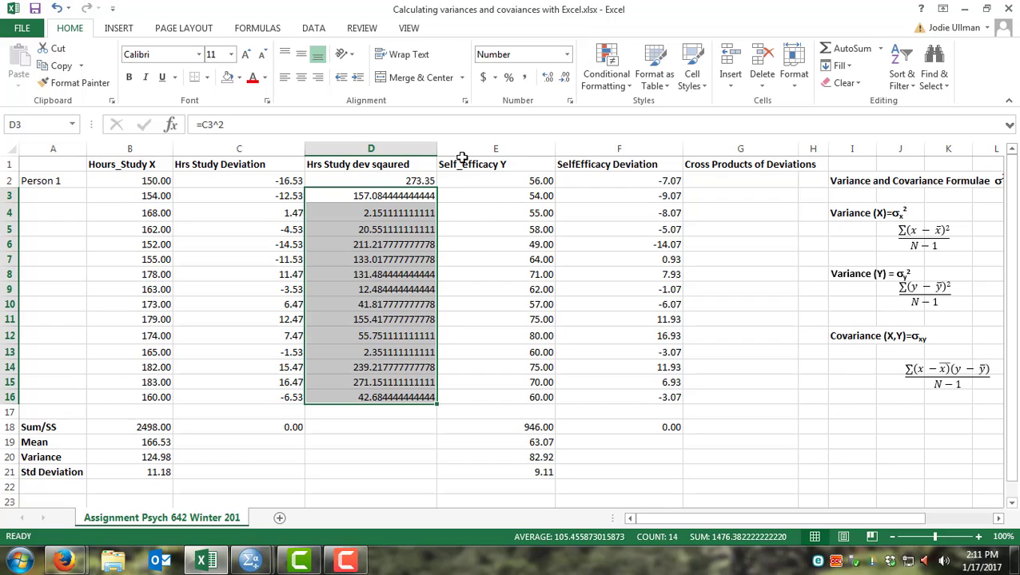
Step: Reduce D3:D16 to two decimal places and check the formulas in a few of its cells
left_click(564, 81)
left_click(563, 81)
left_click(564, 80)
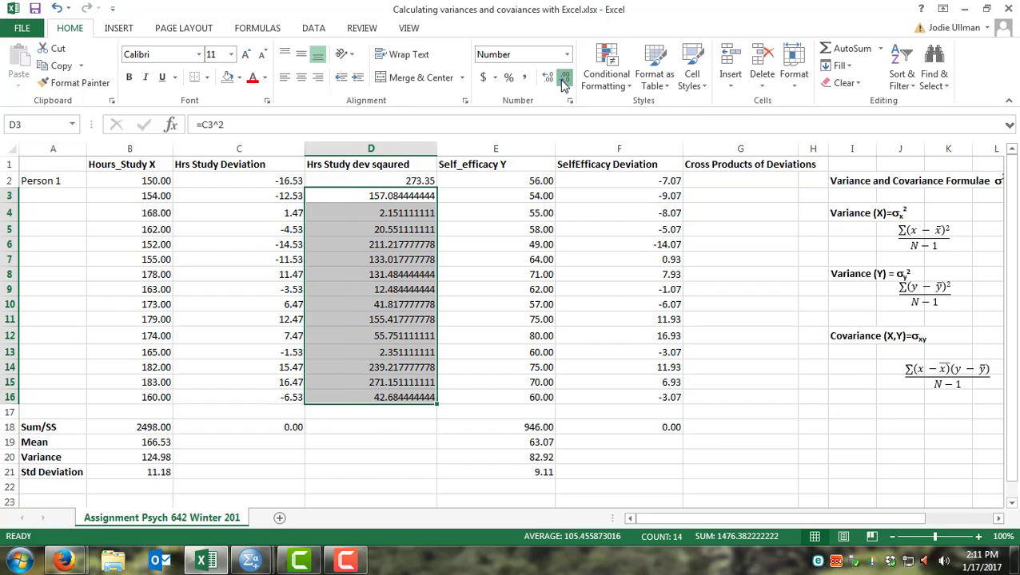
left_click(562, 81)
left_click(562, 81)
left_click(562, 81)
left_click(562, 80)
left_click(563, 81)
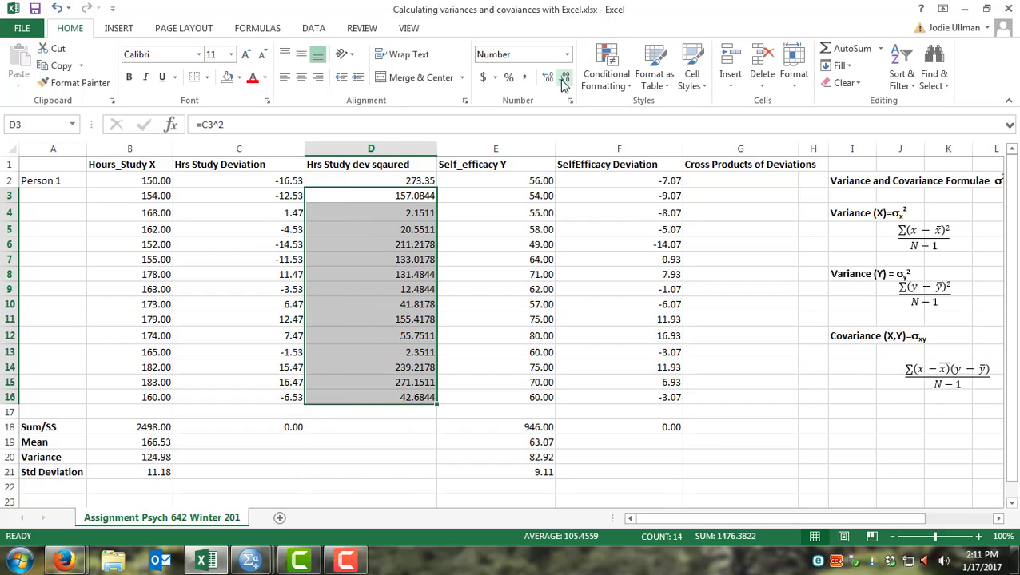
left_click(563, 81)
left_click(563, 80)
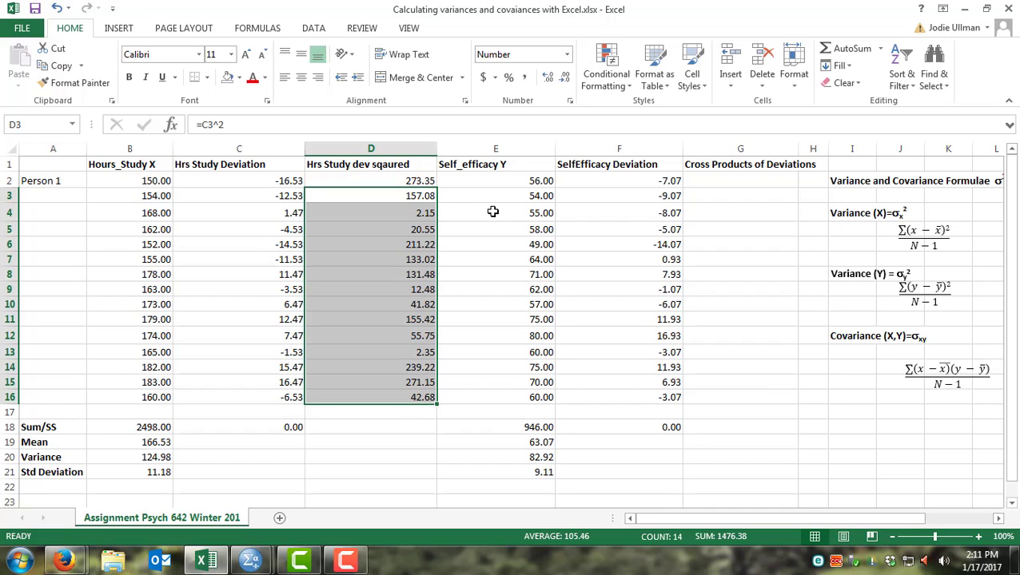
left_click(430, 196)
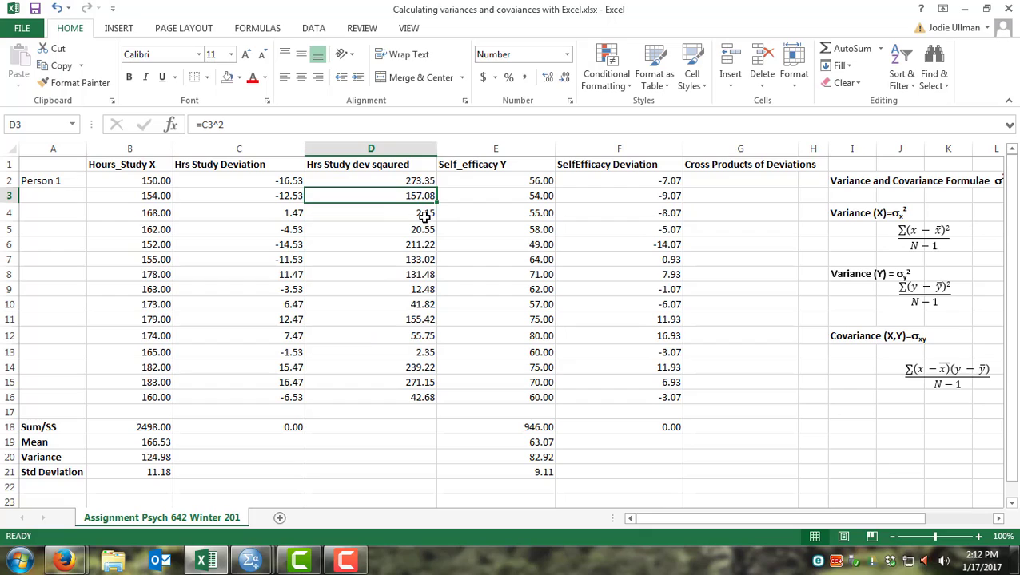
left_click(425, 214)
left_click(417, 249)
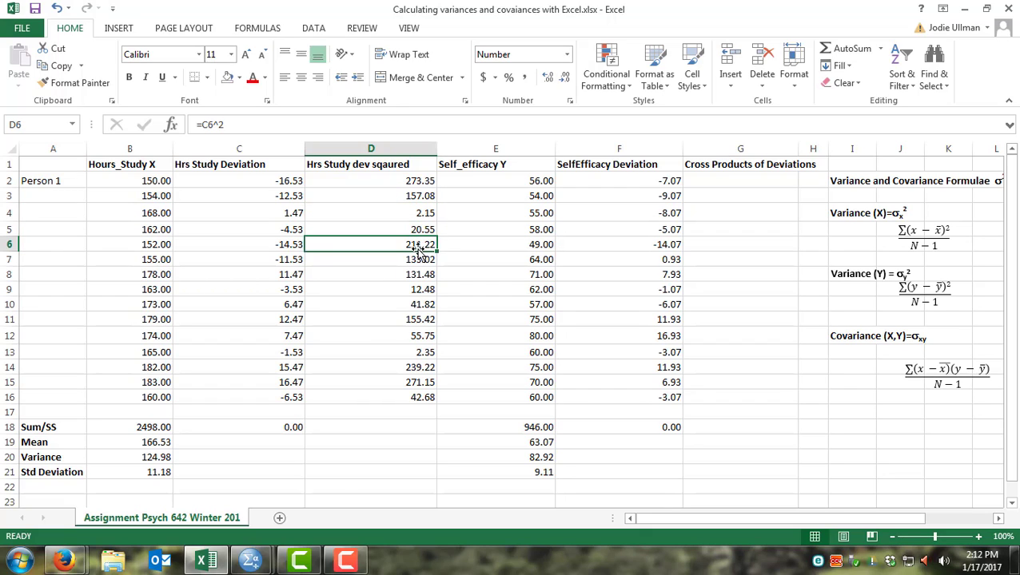
Step: Insert a new empty column before the Cross Products of Deviations column
left_click(542, 152)
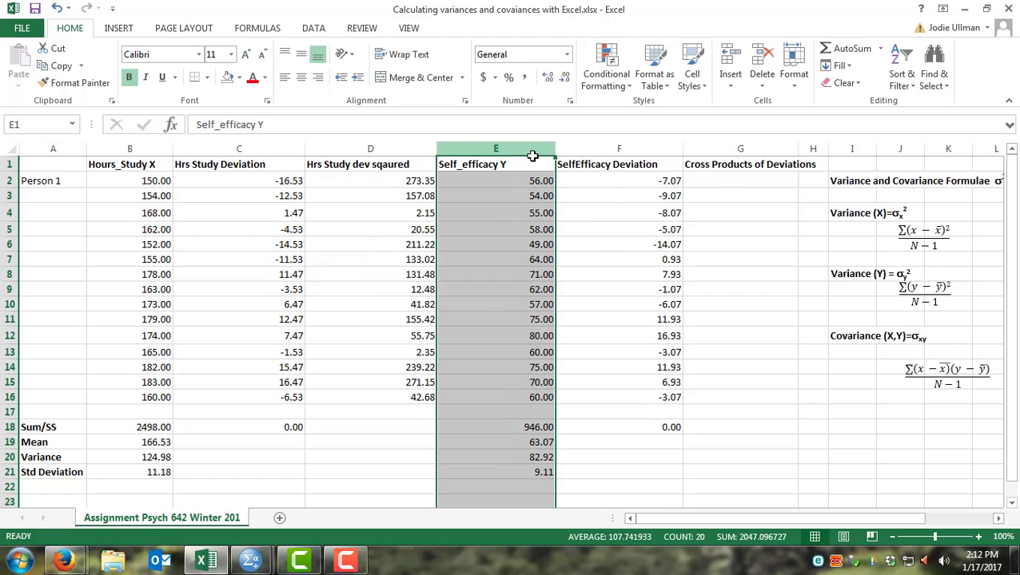
right_click(719, 151)
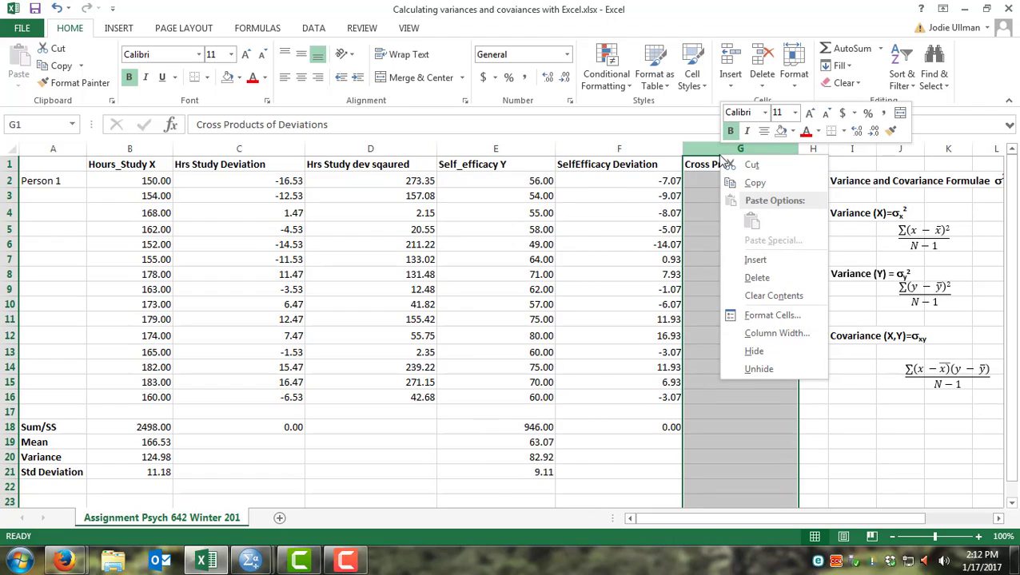
left_click(742, 261)
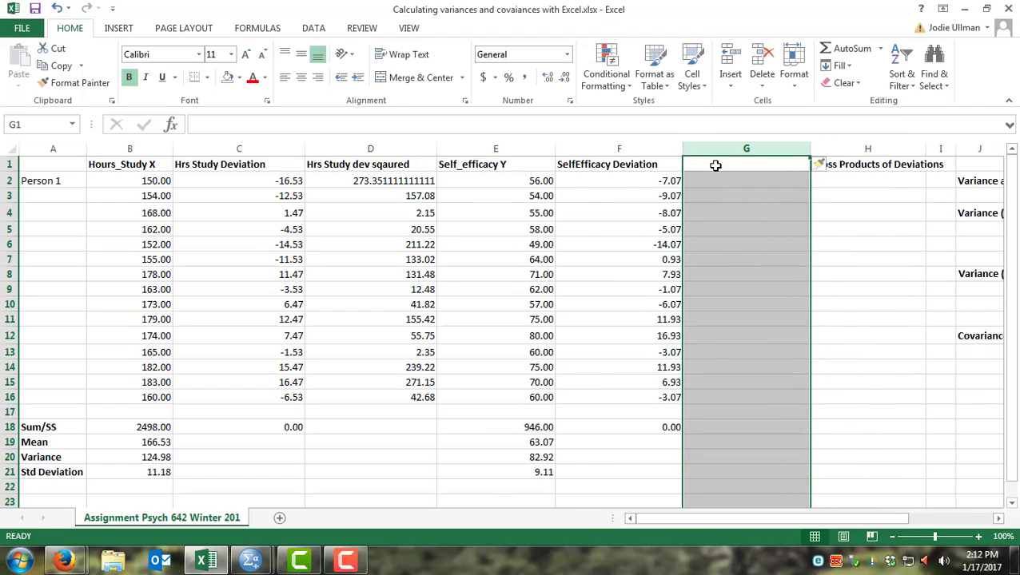
Step: Label the new column G header as Self Eff Deviation squared
left_click(726, 162)
type("Se")
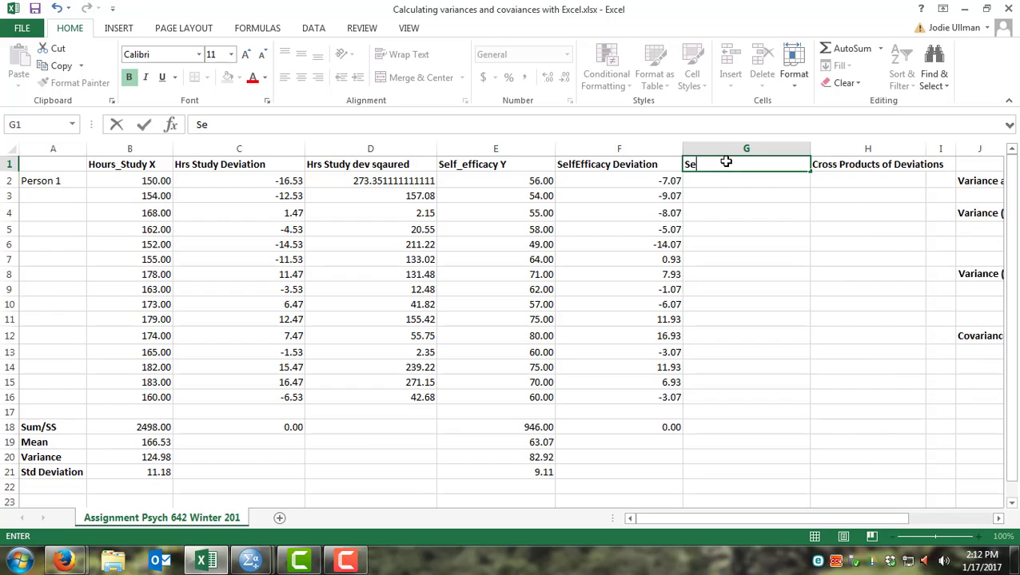
type("lf Eff Deviation")
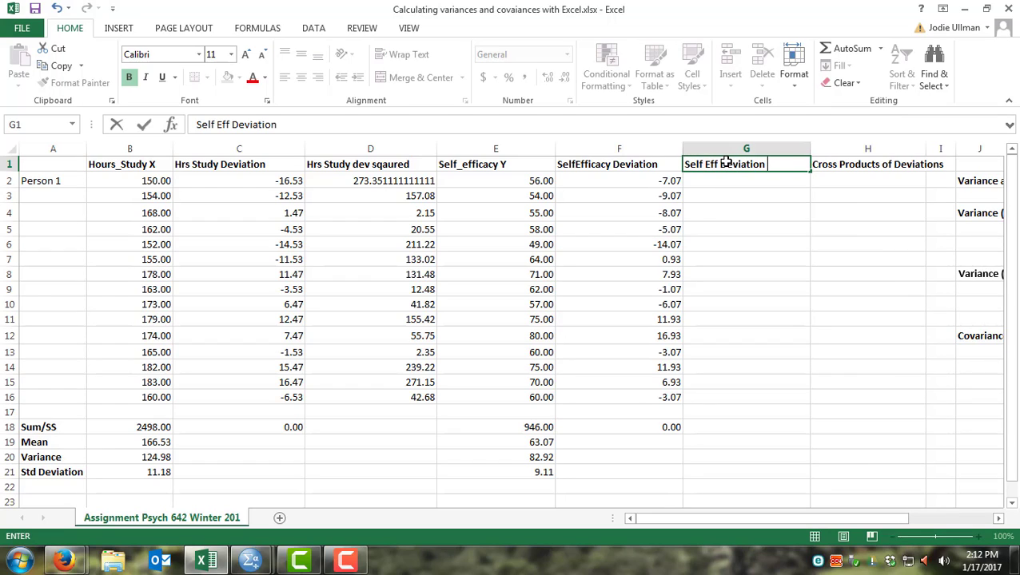
type(" squred")
key("BackSpace")
key("BackSpace")
key("BackSpace")
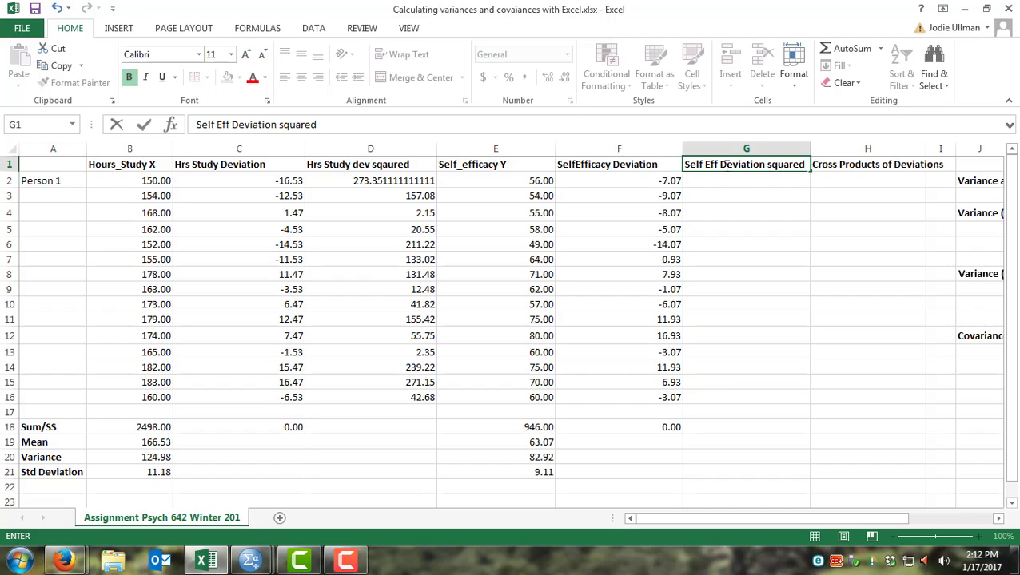
Step: Enter a formula in G2 squaring the self-efficacy deviation, =F2^2
left_click(727, 182)
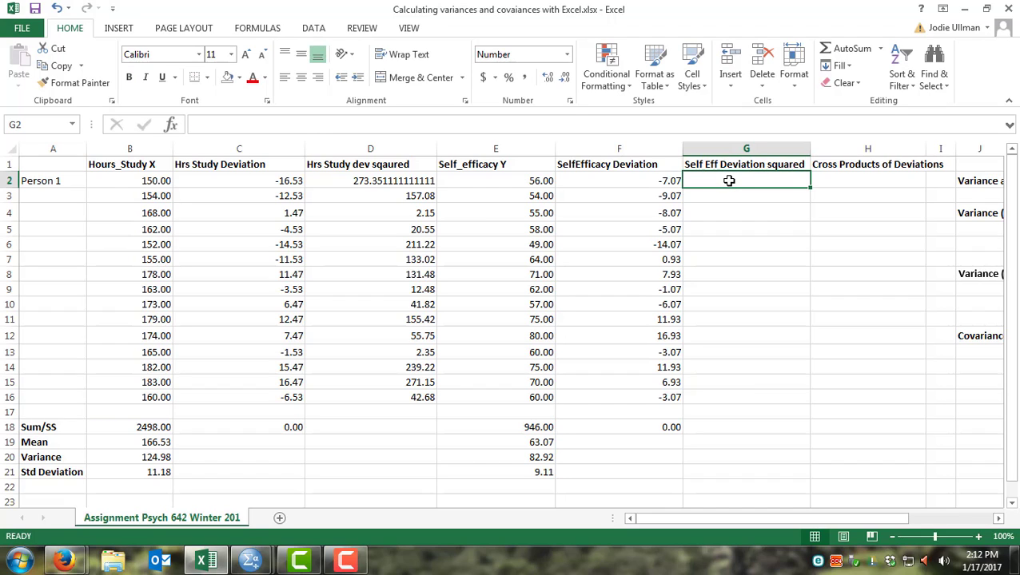
type("=")
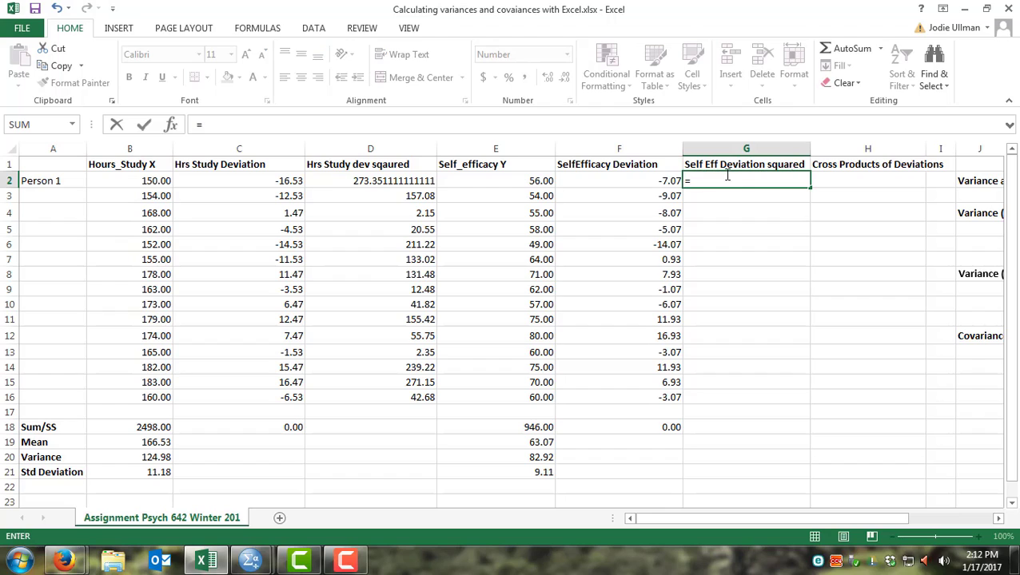
left_click(664, 178)
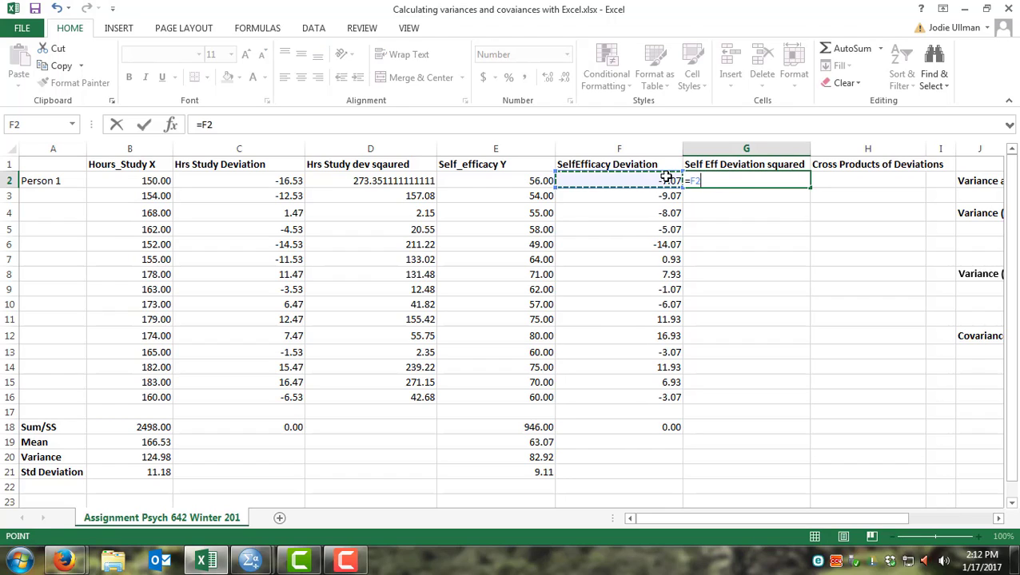
type("^2")
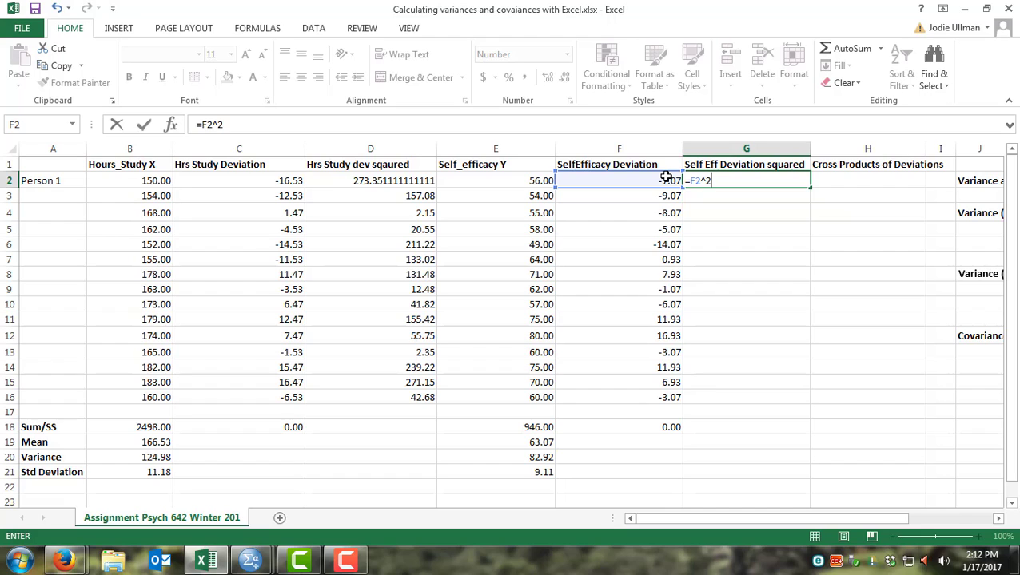
key("Return")
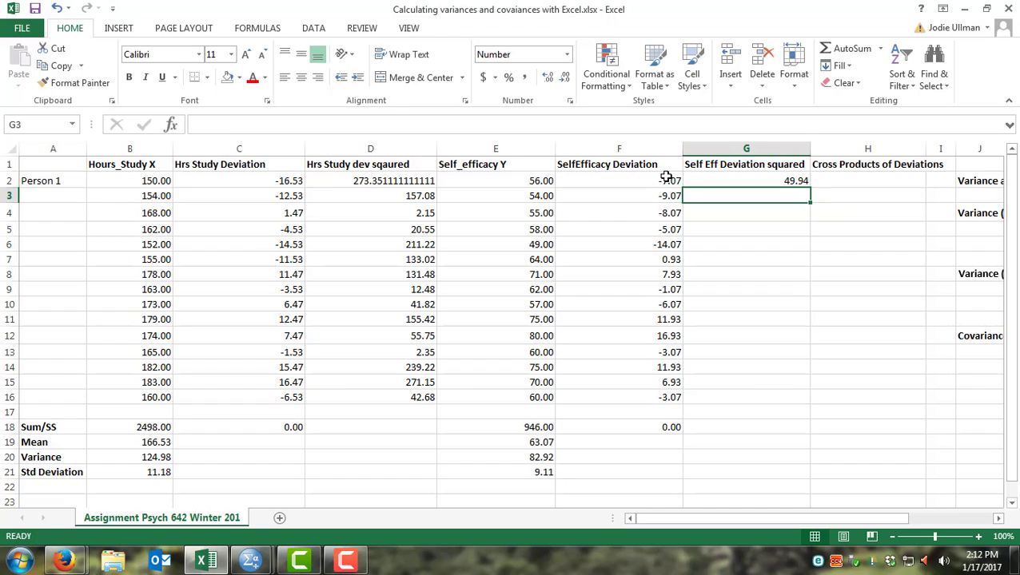
Step: Copy the G2 formula down through G3:G16
left_click(754, 181)
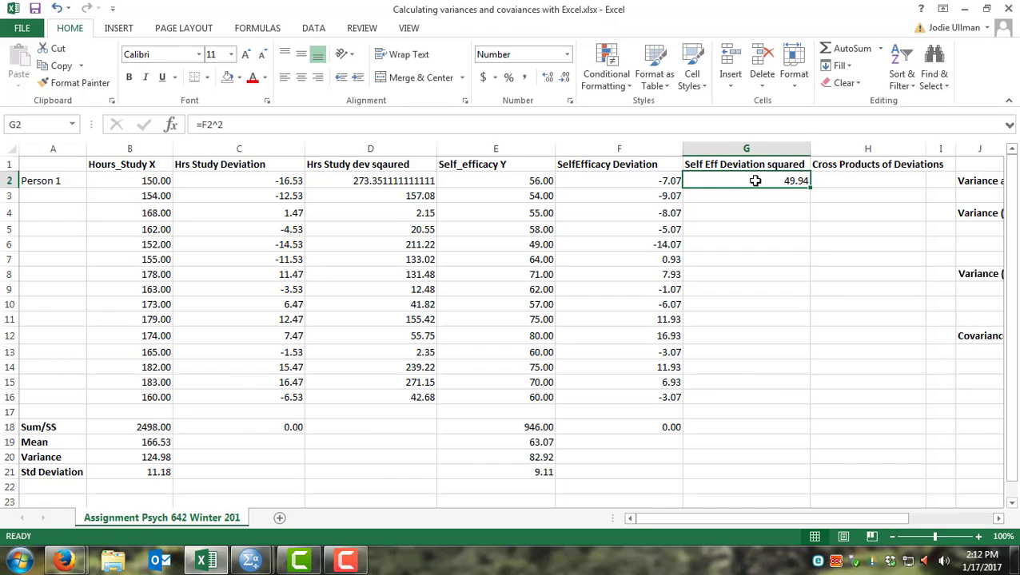
key("ctrl+c")
left_click_drag(744, 195, 769, 395)
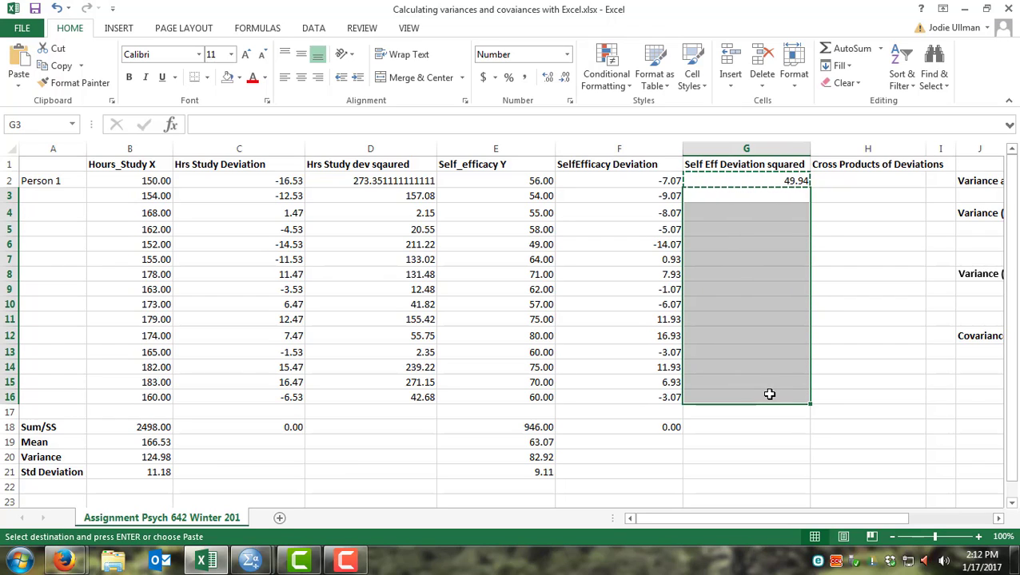
key("ctrl+v")
left_click(767, 425)
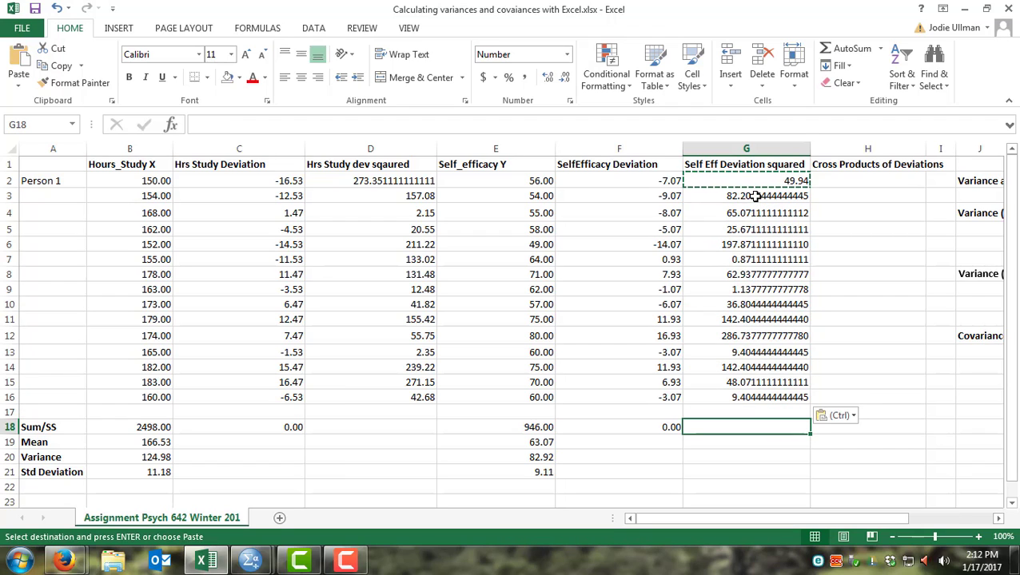
key("Escape")
Step: Reduce the self-efficacy squared deviations in G3:G16 to two decimal places
left_click_drag(755, 196, 759, 397)
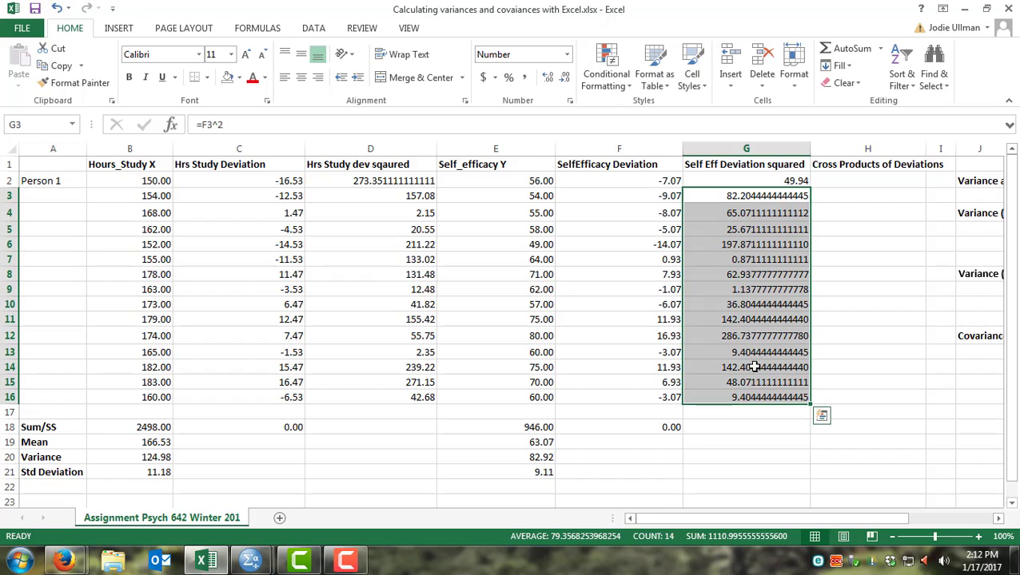
left_click(564, 78)
left_click(564, 78)
left_click(564, 79)
left_click(564, 78)
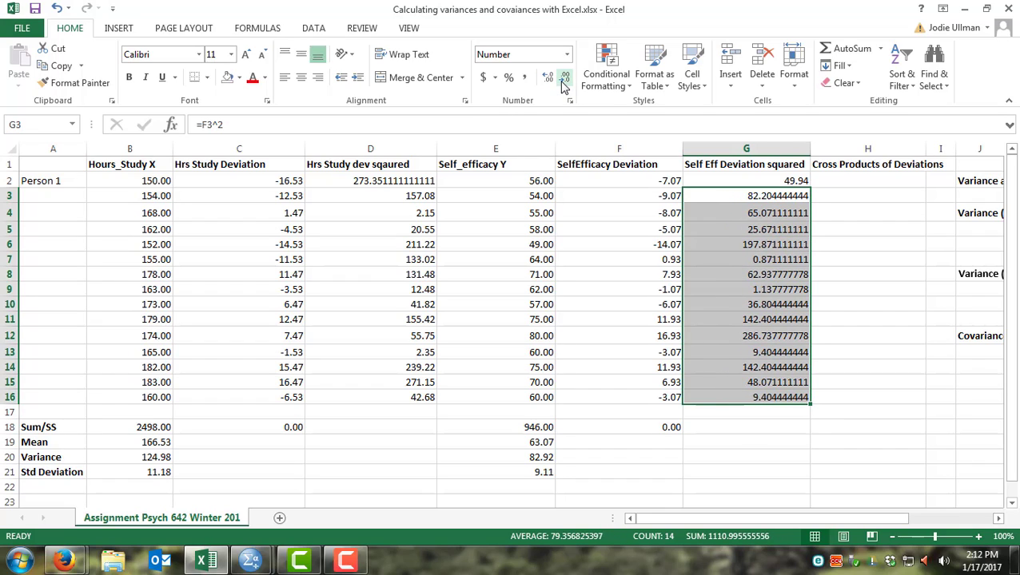
left_click(564, 78)
left_click(564, 78)
left_click(564, 78)
left_click(564, 78)
left_click(564, 78)
left_click(564, 78)
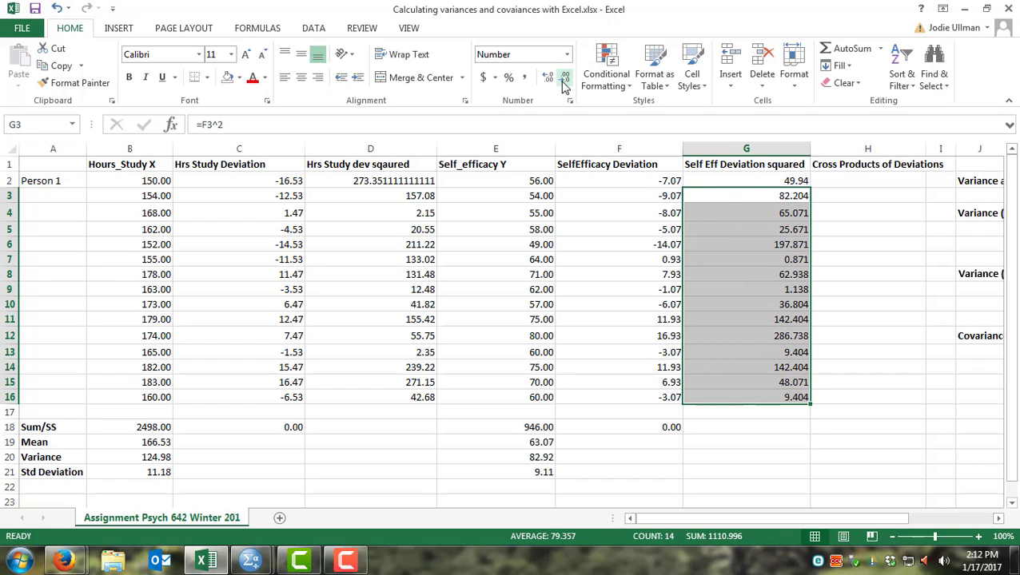
left_click(564, 78)
Step: Narrow column D and reduce D2 to two decimal places
left_click_drag(305, 150, 271, 151)
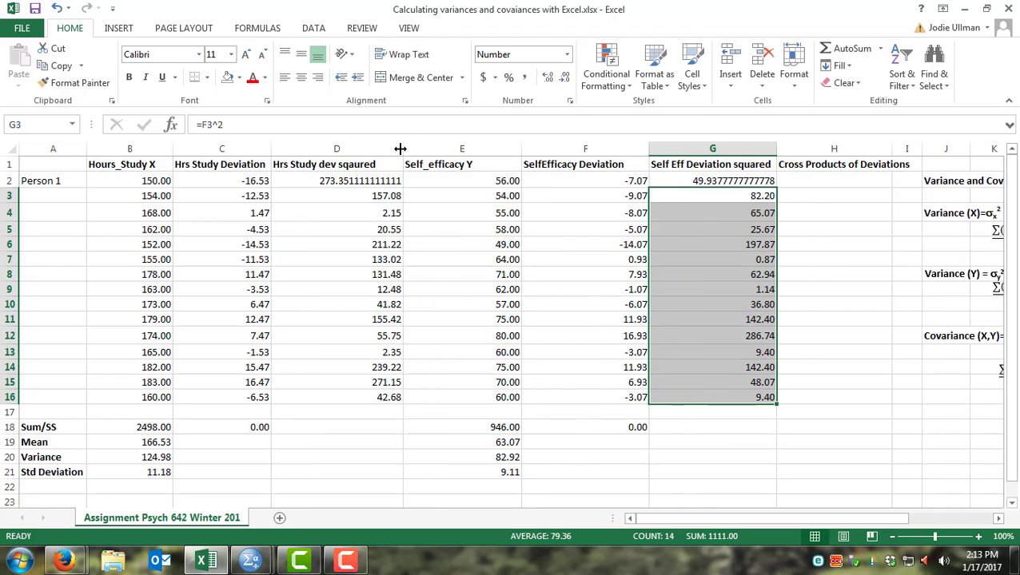
left_click(372, 180)
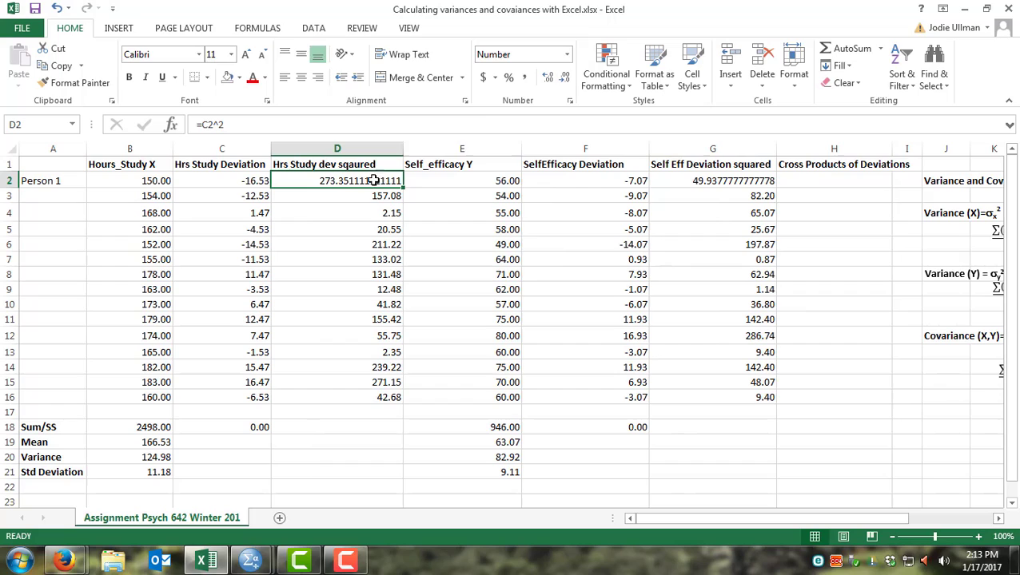
left_click(564, 79)
left_click(563, 79)
left_click(564, 79)
left_click(563, 79)
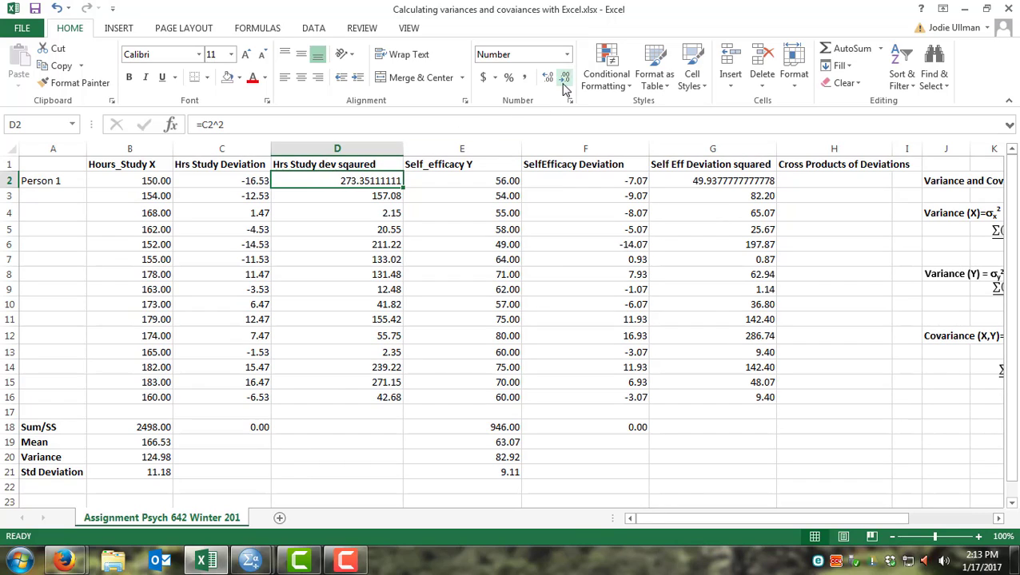
left_click(563, 79)
left_click(563, 79)
left_click(563, 79)
left_click(563, 79)
left_click(563, 79)
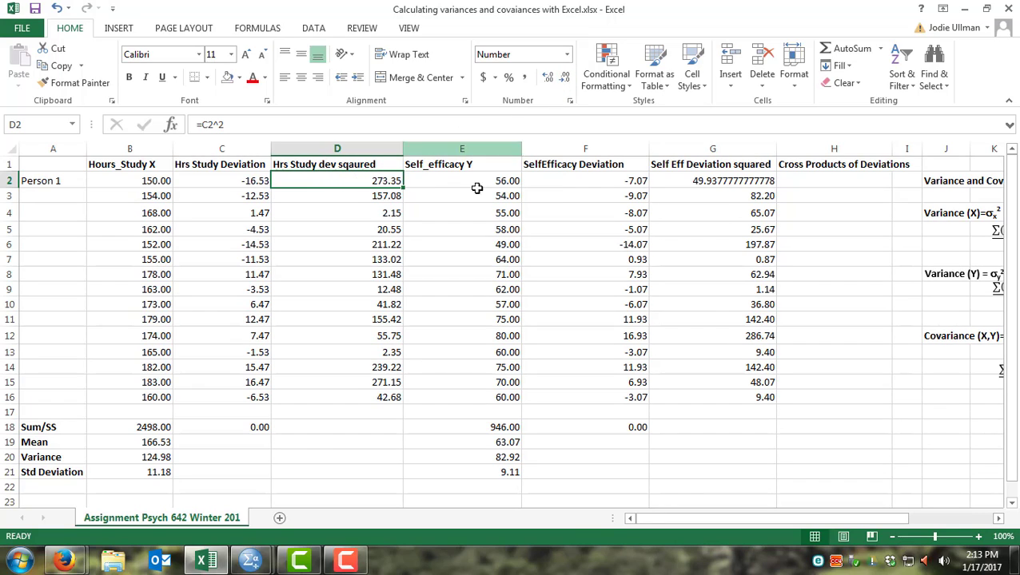
Step: Reduce G2 to two decimal places
left_click(707, 179)
left_click(564, 81)
left_click(565, 81)
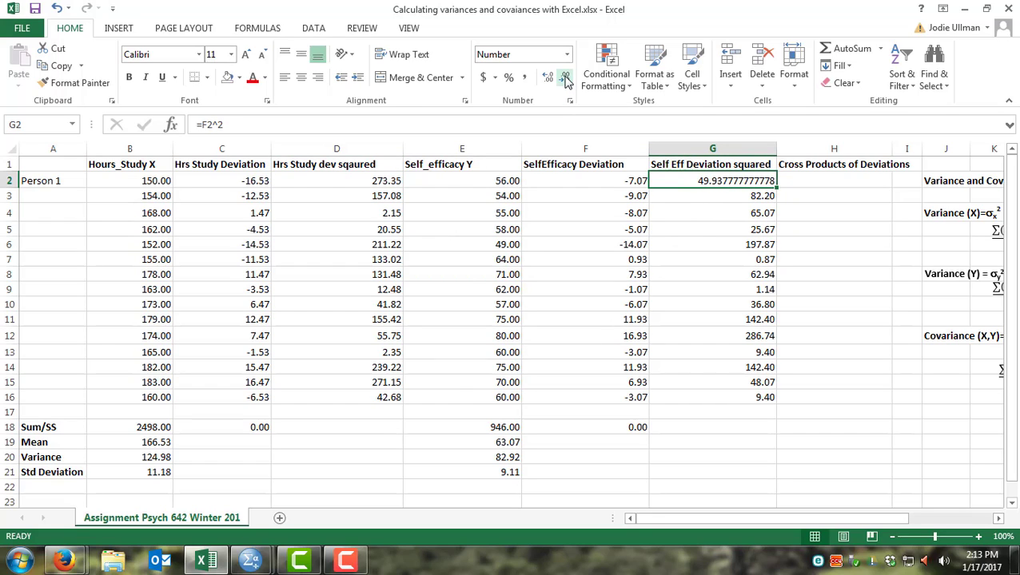
left_click(564, 81)
left_click(565, 81)
left_click(565, 81)
left_click(564, 81)
left_click(565, 81)
left_click(564, 80)
left_click(565, 81)
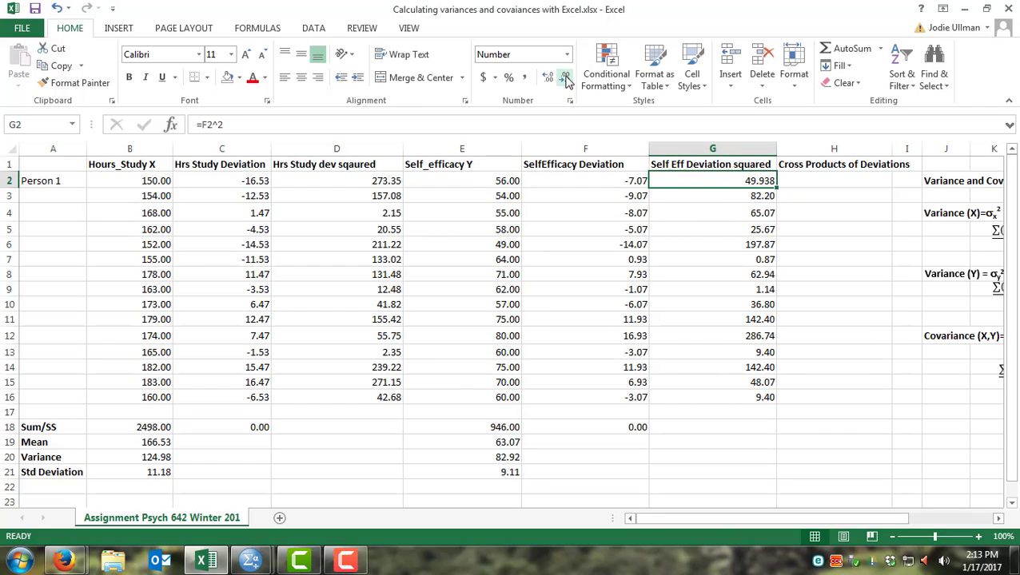
left_click(565, 81)
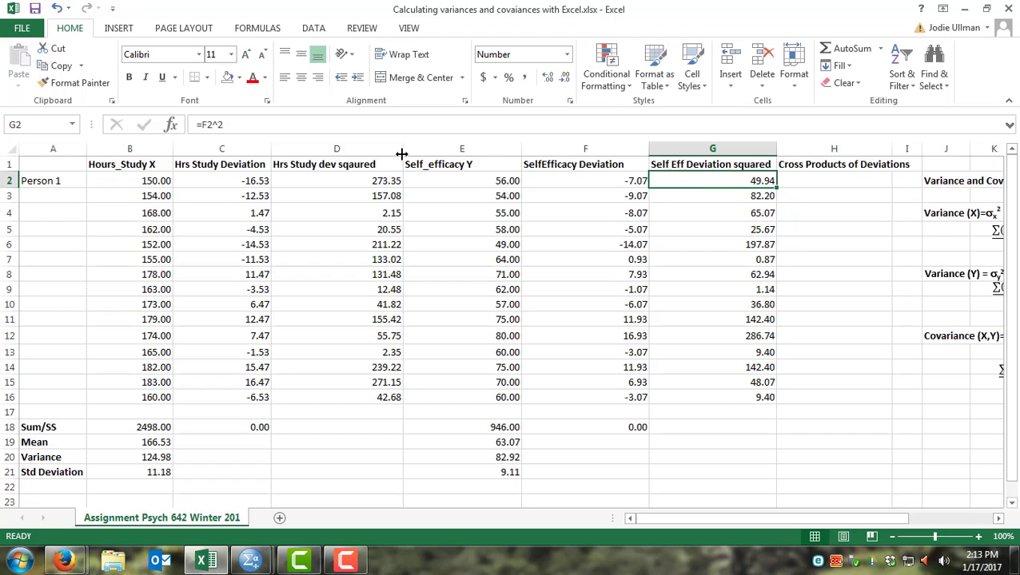
Step: Narrow column D further and give the B1:D1 headers a purple, bold font
left_click_drag(404, 151, 371, 151)
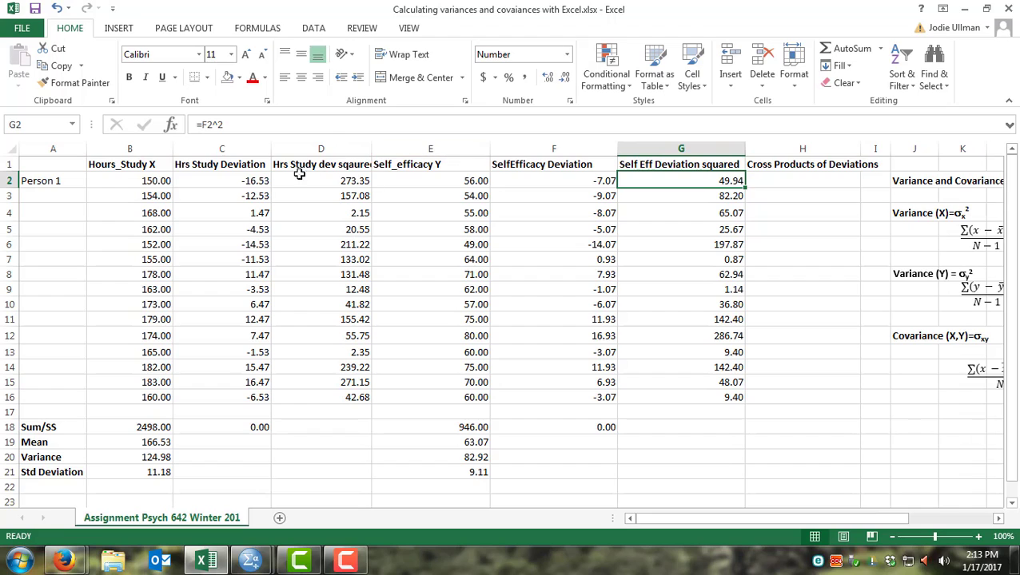
left_click_drag(123, 165, 300, 165)
left_click(265, 79)
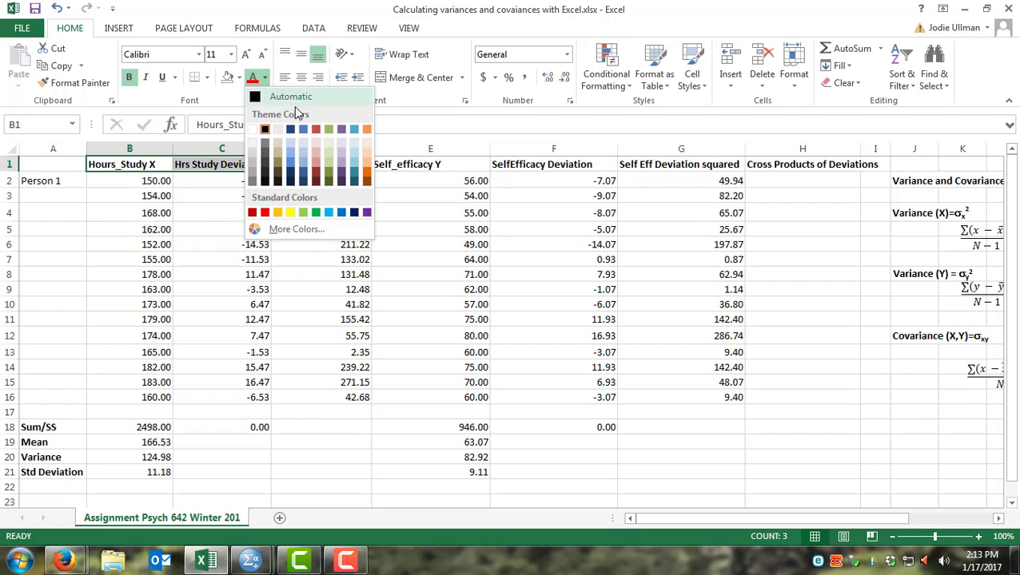
left_click(365, 213)
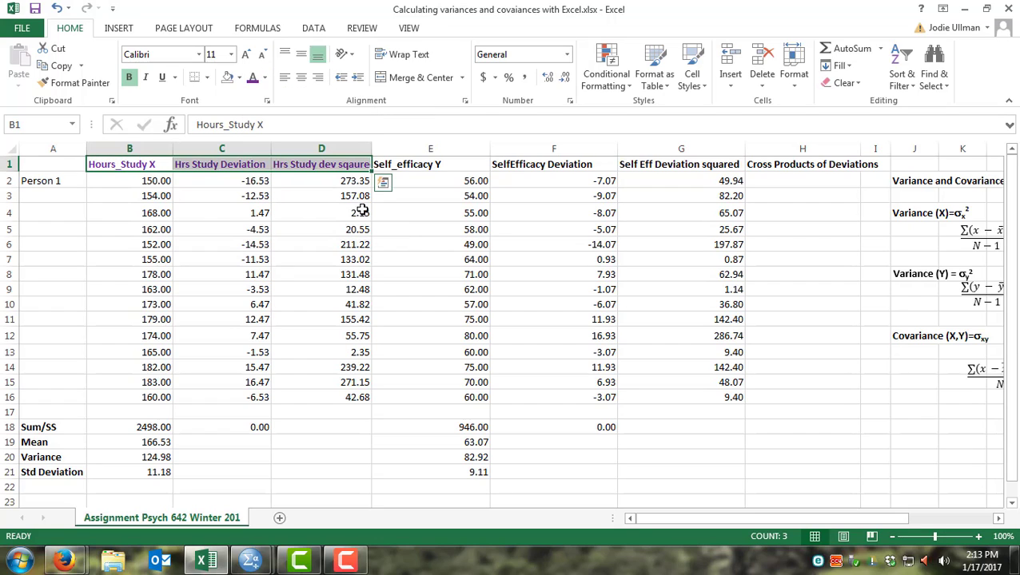
left_click(129, 77)
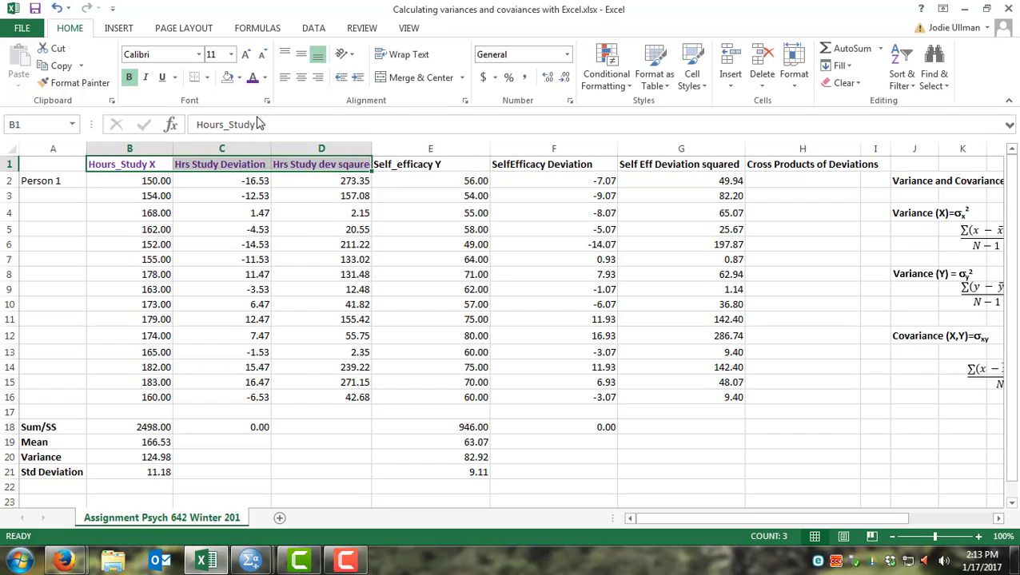
Step: Fill the B1:D1 header cells with a light purple background
left_click(238, 78)
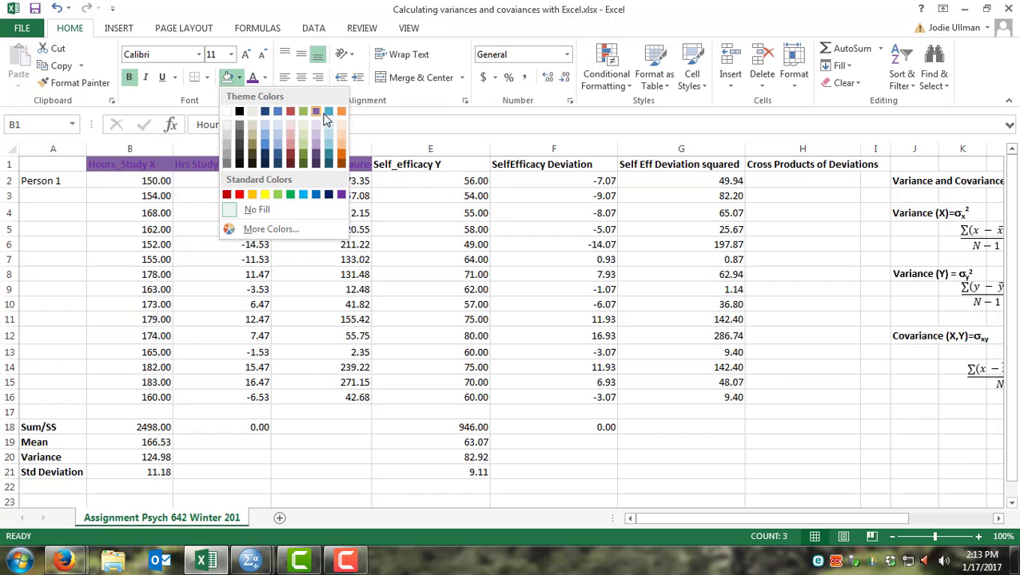
left_click(266, 125)
left_click(412, 198)
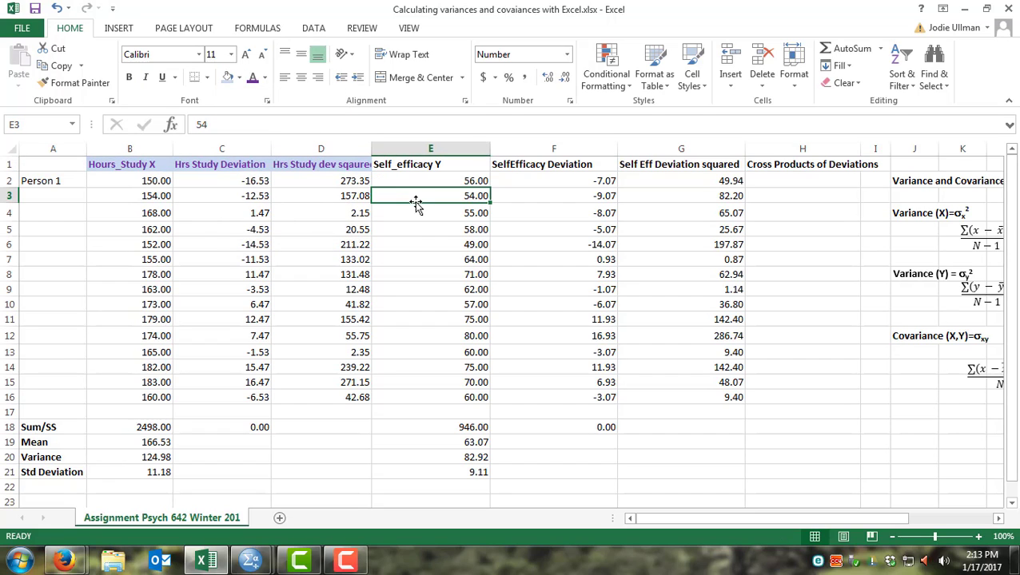
Step: Fill the E1:G1 self-efficacy header cells with an orange background
left_click_drag(397, 166, 679, 167)
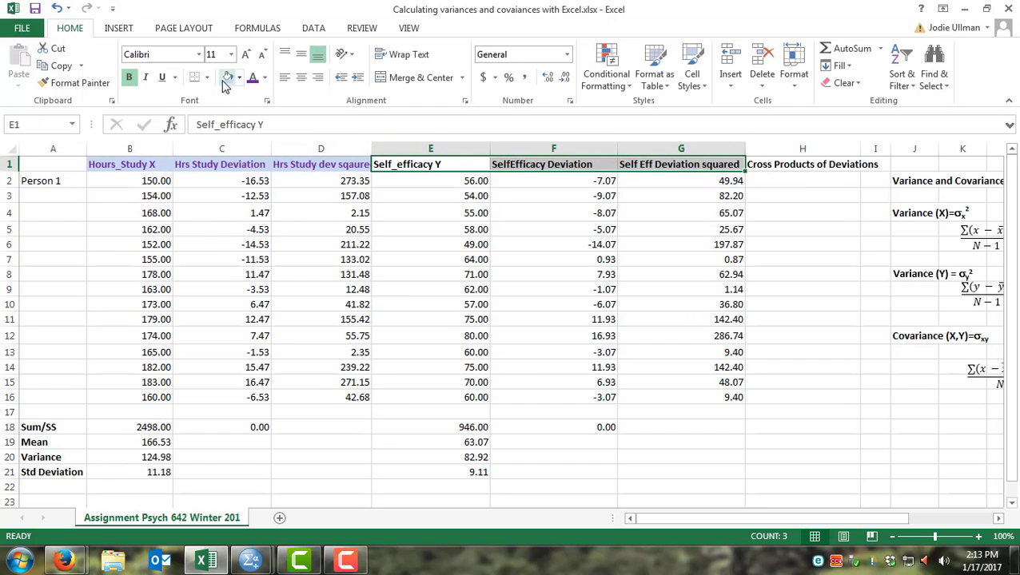
left_click(239, 77)
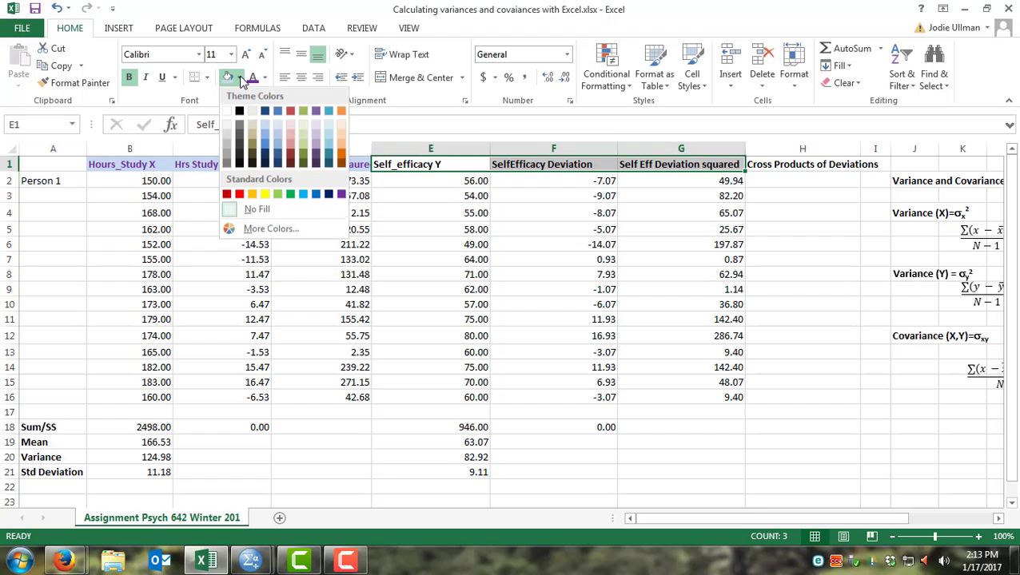
left_click(253, 196)
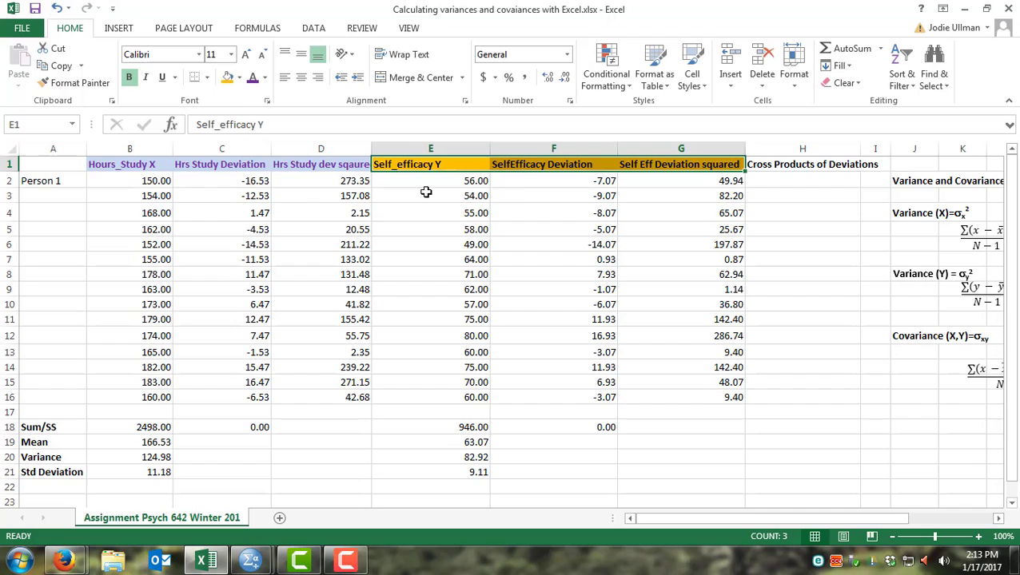
left_click(521, 196)
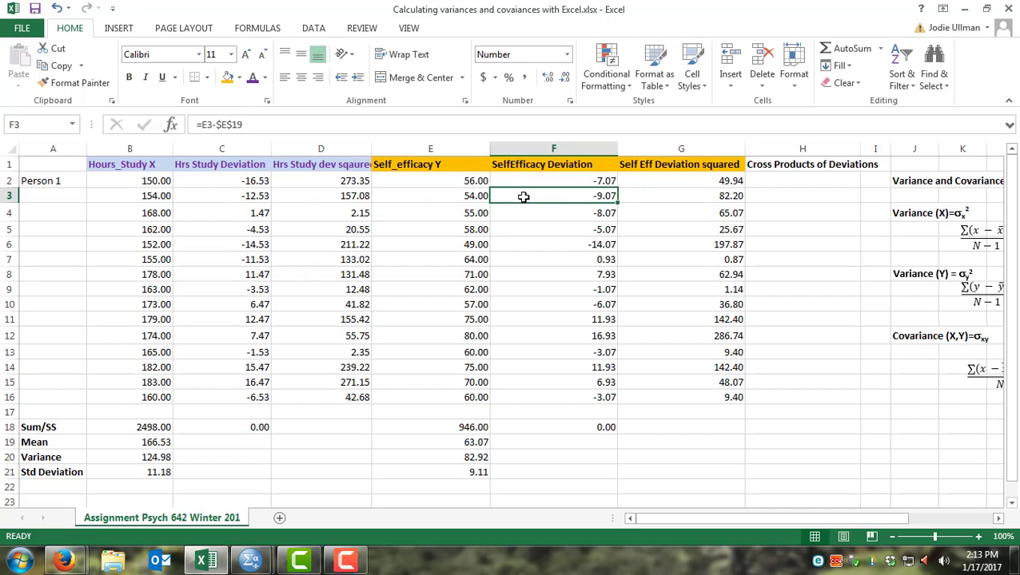
Step: Sum the hours-studied squared deviations in D18 with =SUM(D2:D16)
left_click(786, 170)
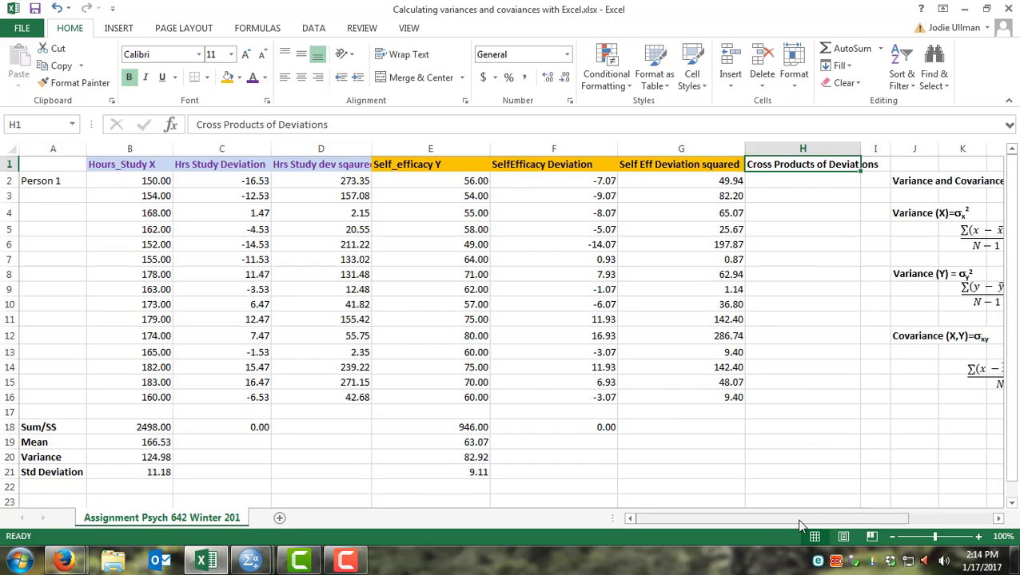
mouse_move(802, 525)
left_mouse_down()
mouse_move(837, 521)
mouse_move(822, 521)
left_mouse_up()
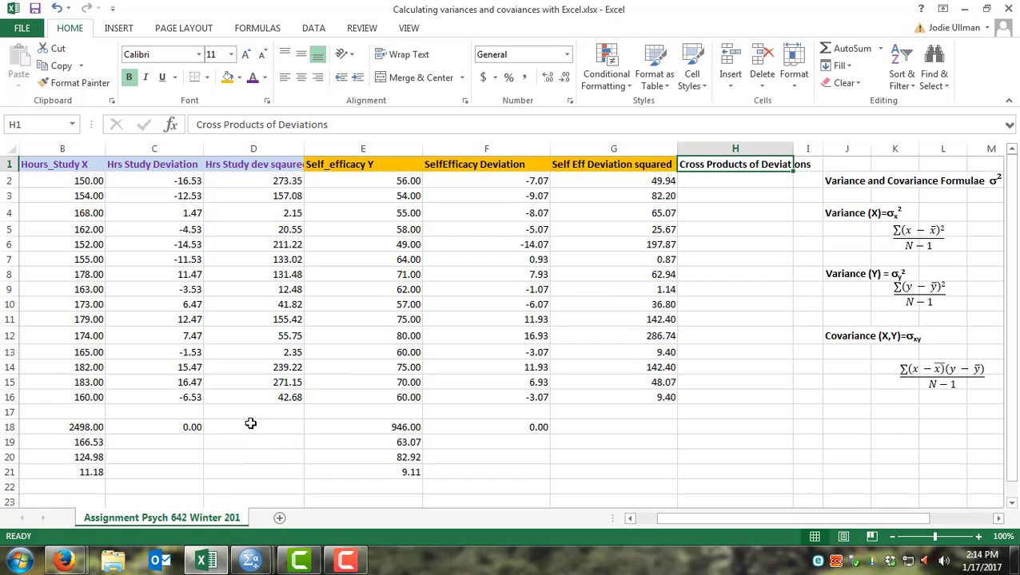
left_click(249, 427)
type("=")
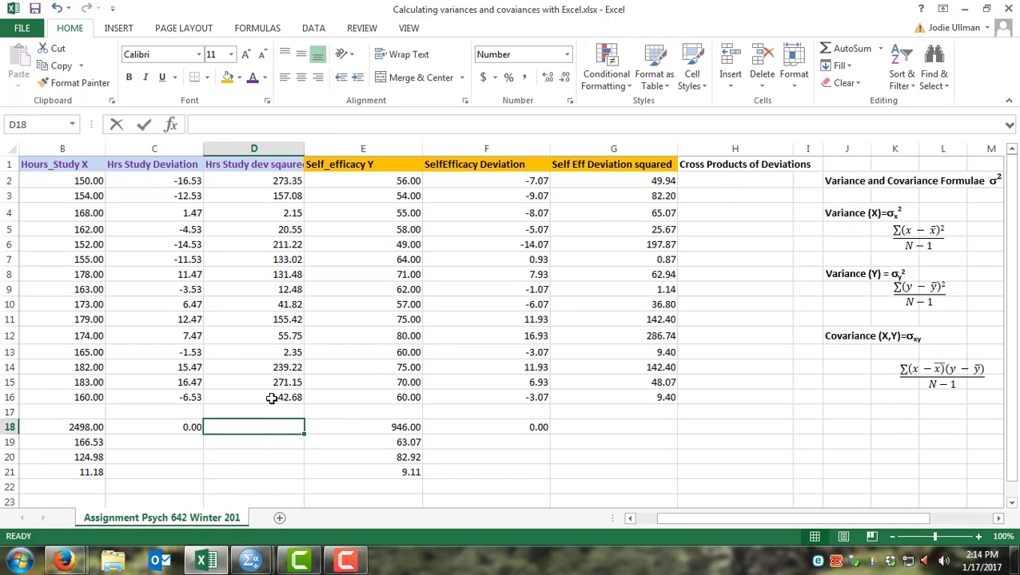
type("sum")
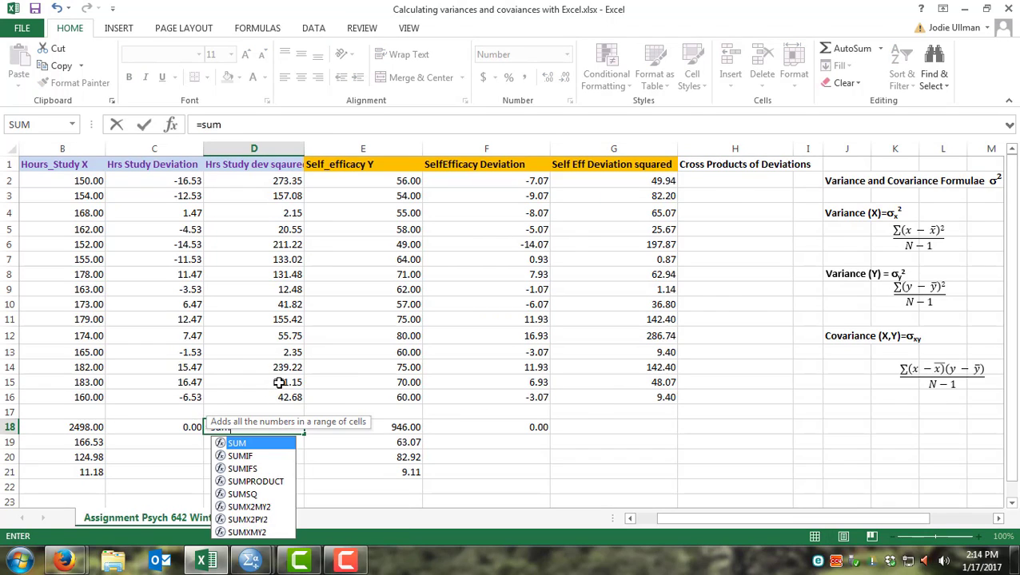
type("(")
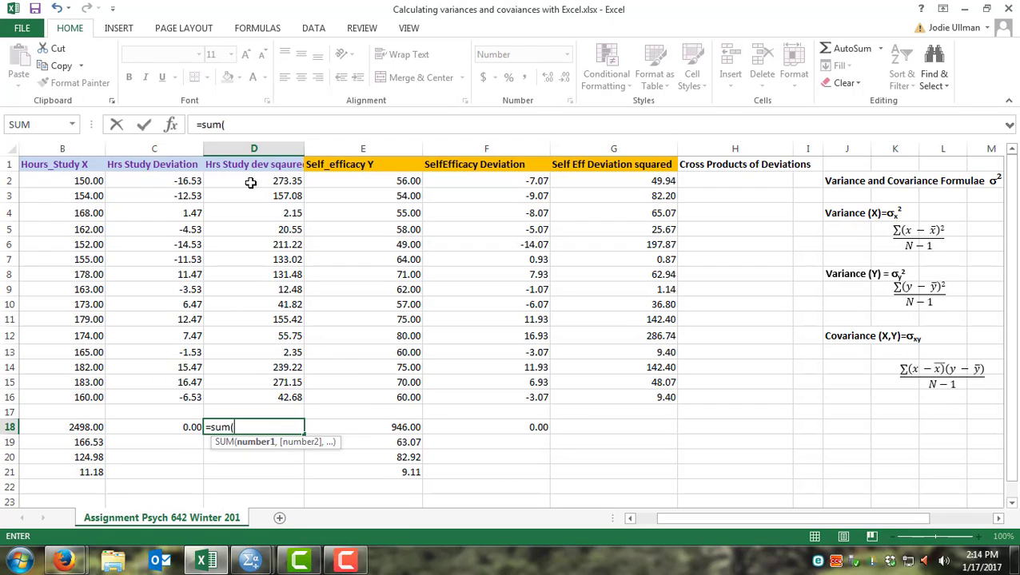
left_click_drag(249, 182, 276, 397)
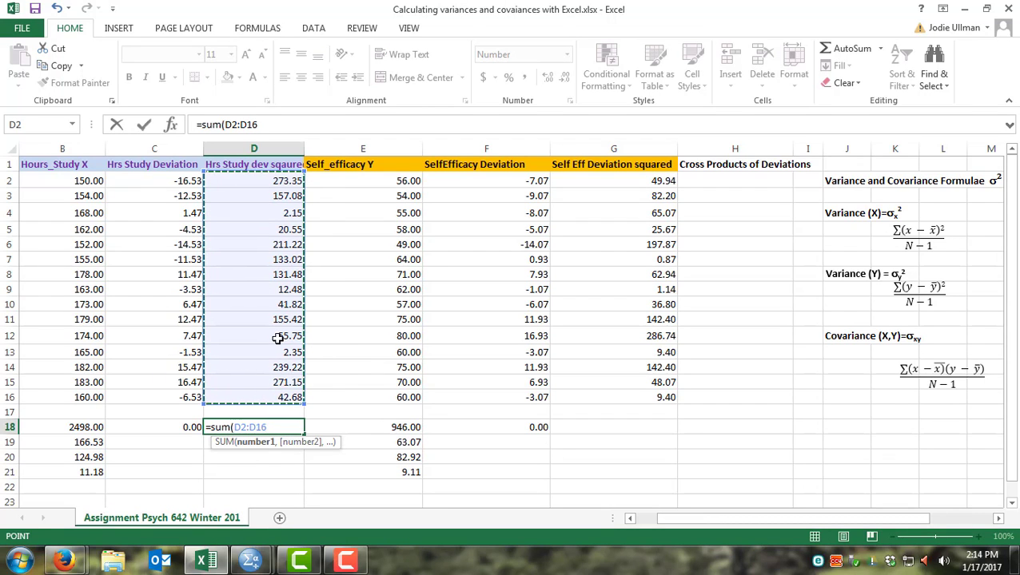
key("Return")
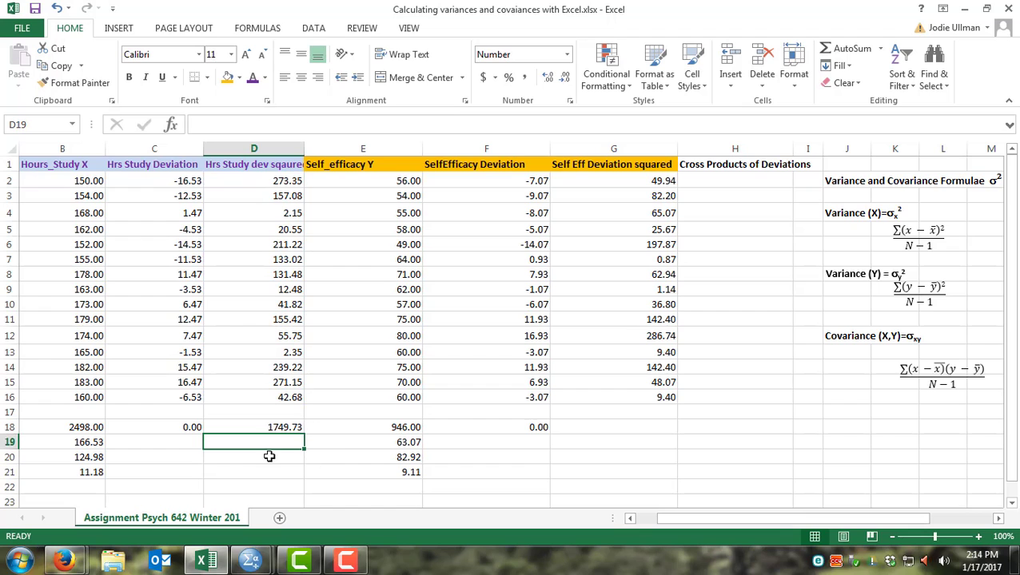
Step: Compute the hours-studied variance in D20 as =D18/(15-1)
left_click_drag(663, 519, 638, 522)
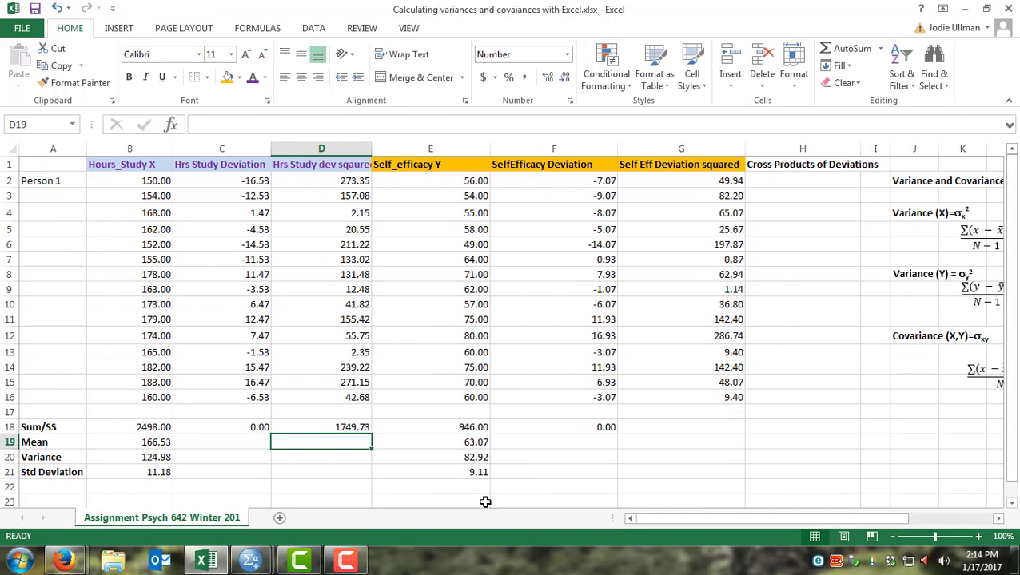
left_click(303, 458)
type("=")
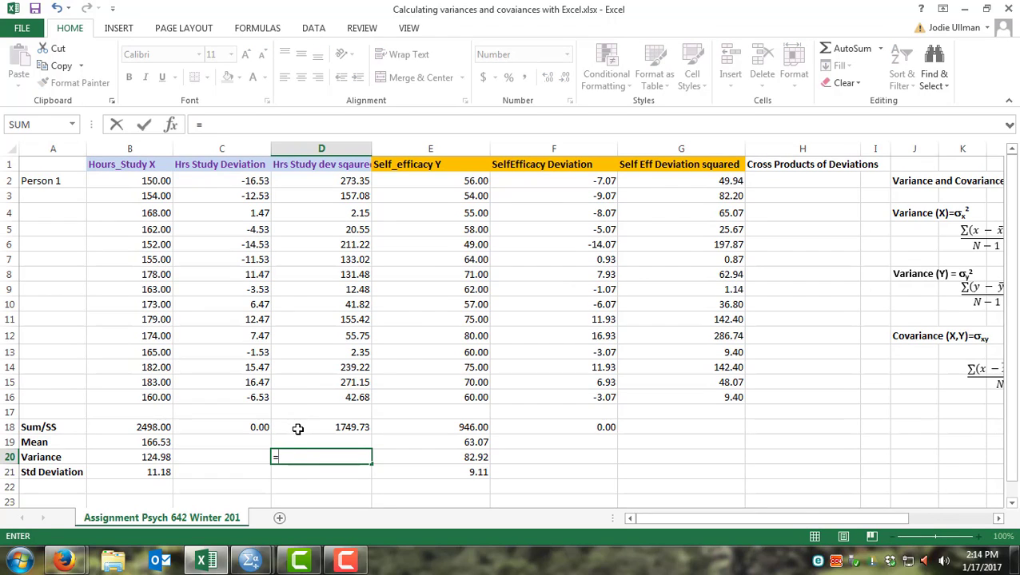
left_click(298, 428)
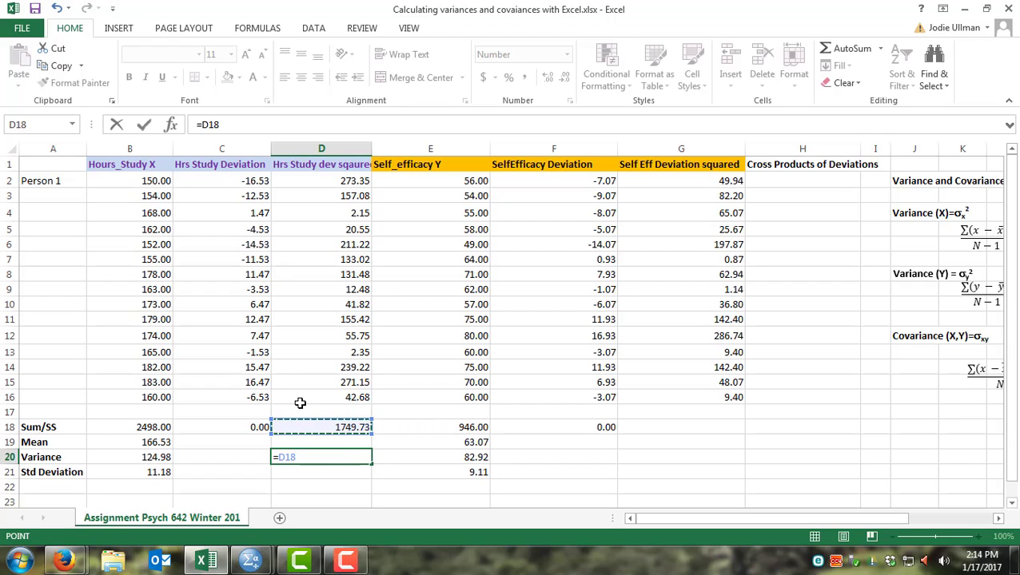
type("/")
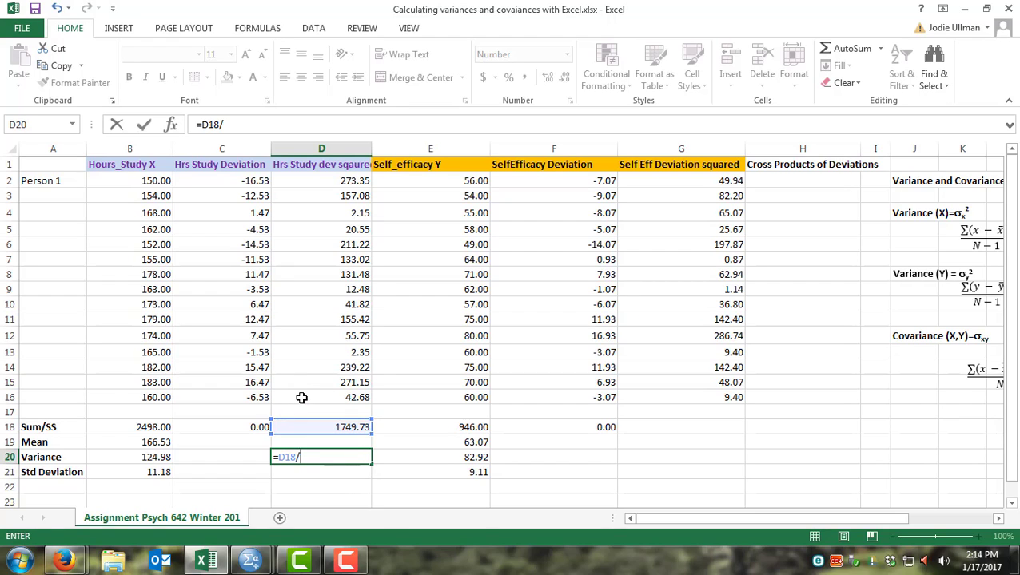
type("(n-1")
key("BackSpace")
key("BackSpace")
key("BackSpace")
type("15-1)")
key("Return")
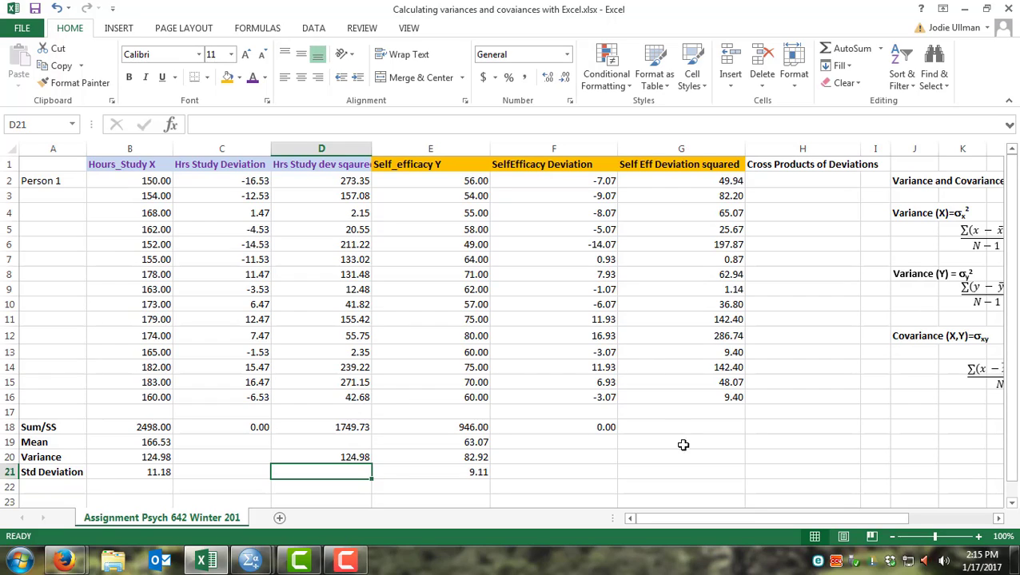
Step: Sum the self-efficacy squared deviations in G18 with =SUM(G2:G16)
left_click(711, 425)
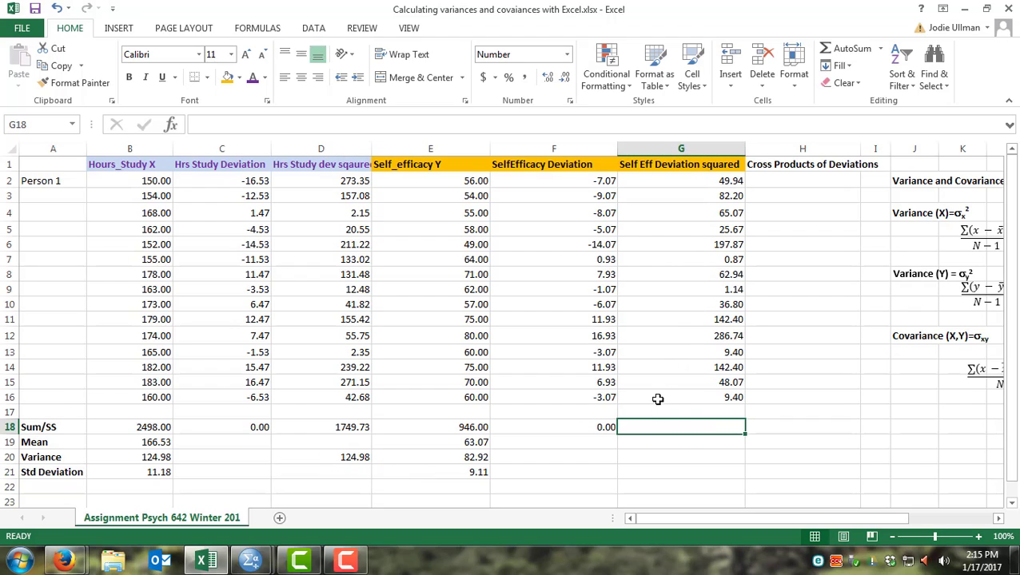
type("=sum(")
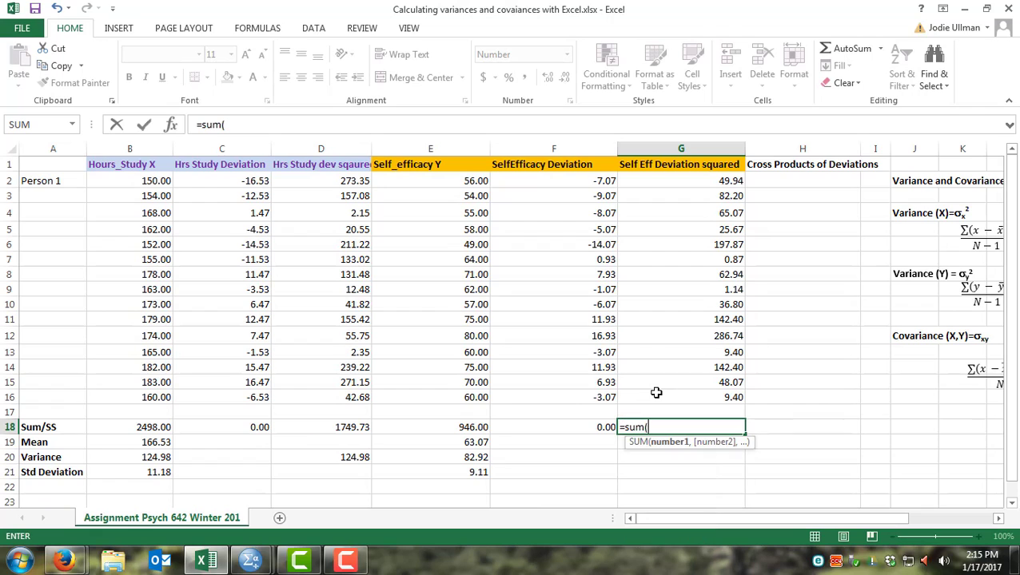
left_click_drag(694, 184, 669, 394)
key("Return")
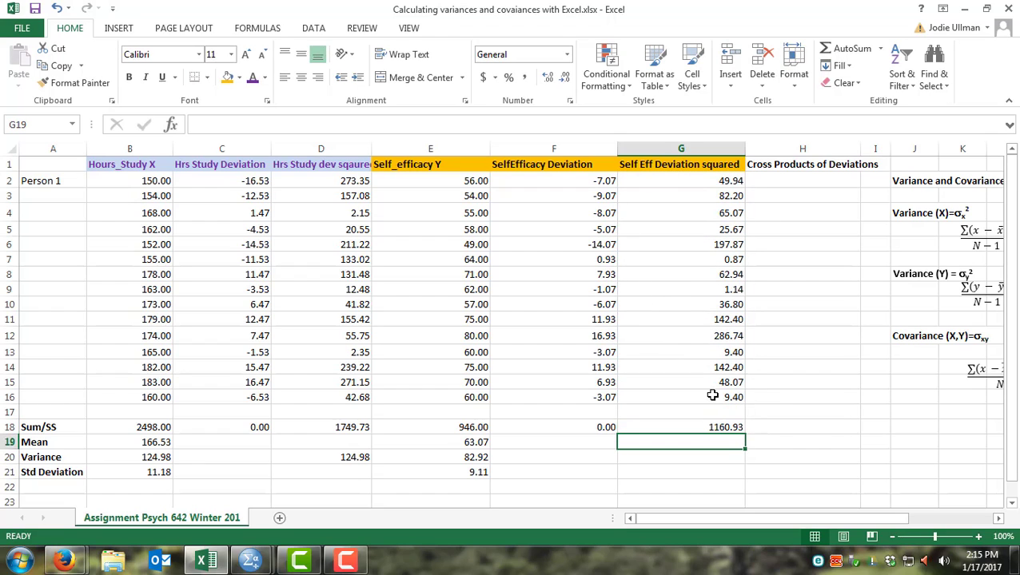
Step: Compute the self-efficacy variance in G20 as =G18/(15-1)
left_click(699, 460)
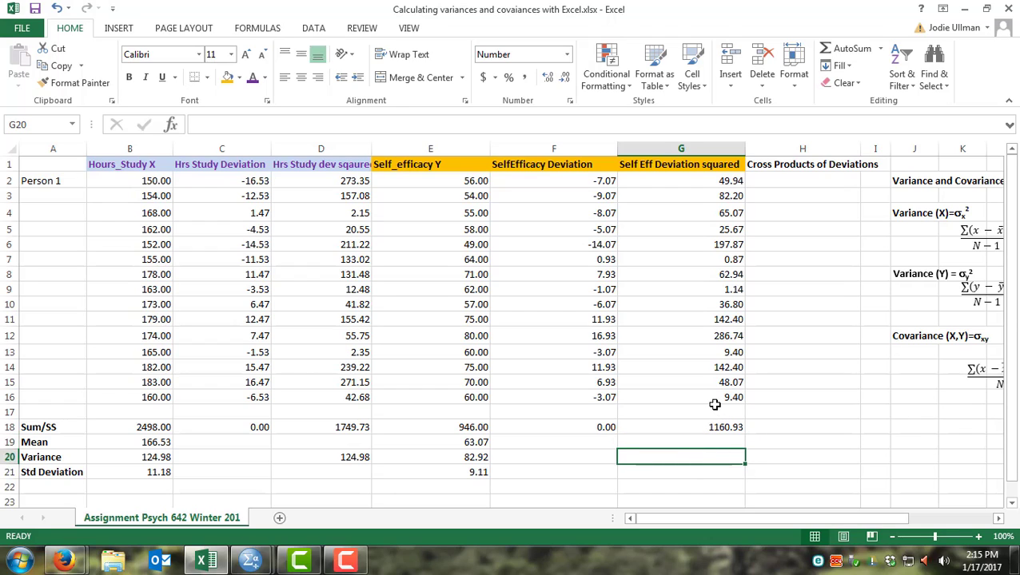
type("=")
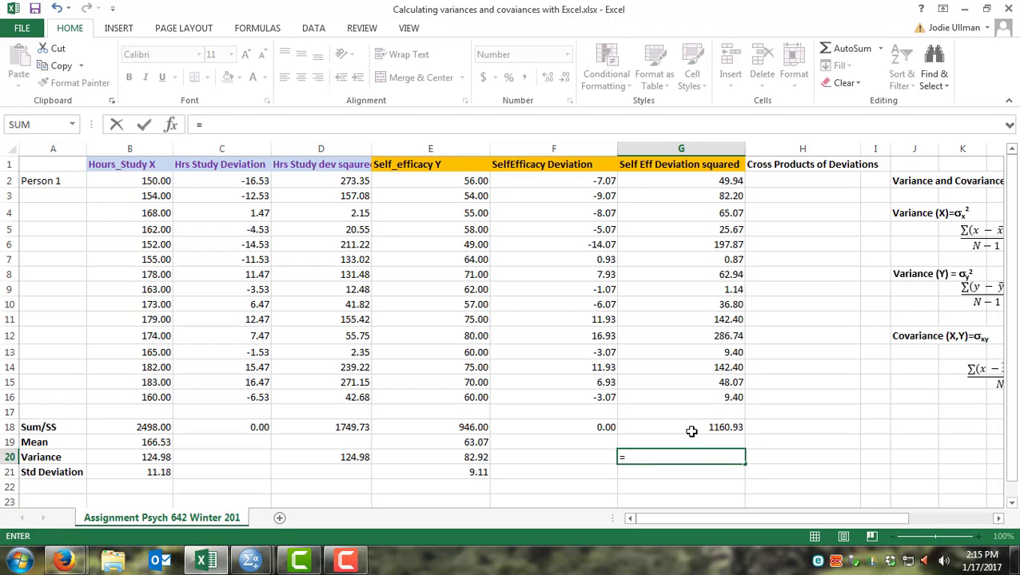
left_click(689, 427)
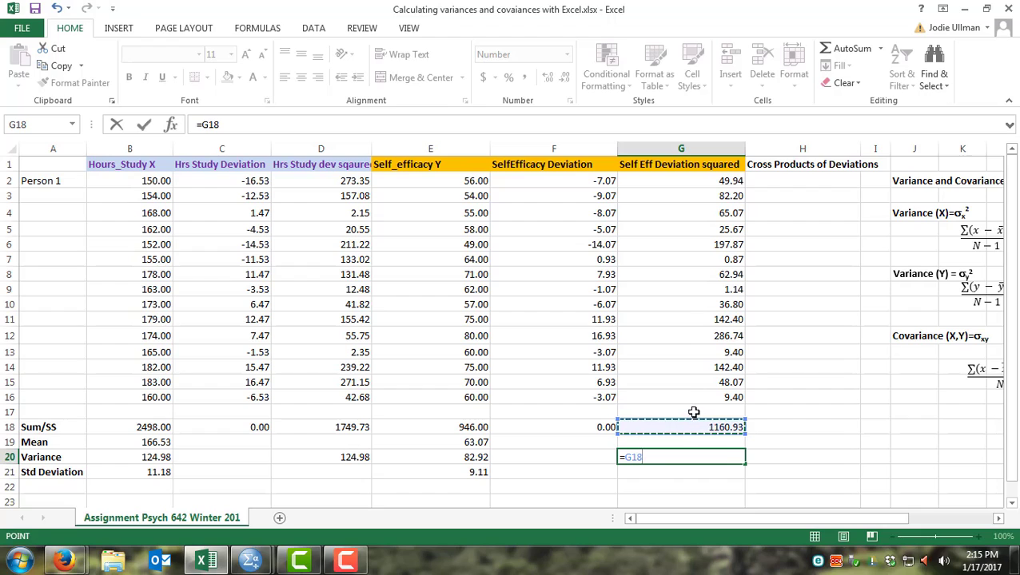
type("/(15")
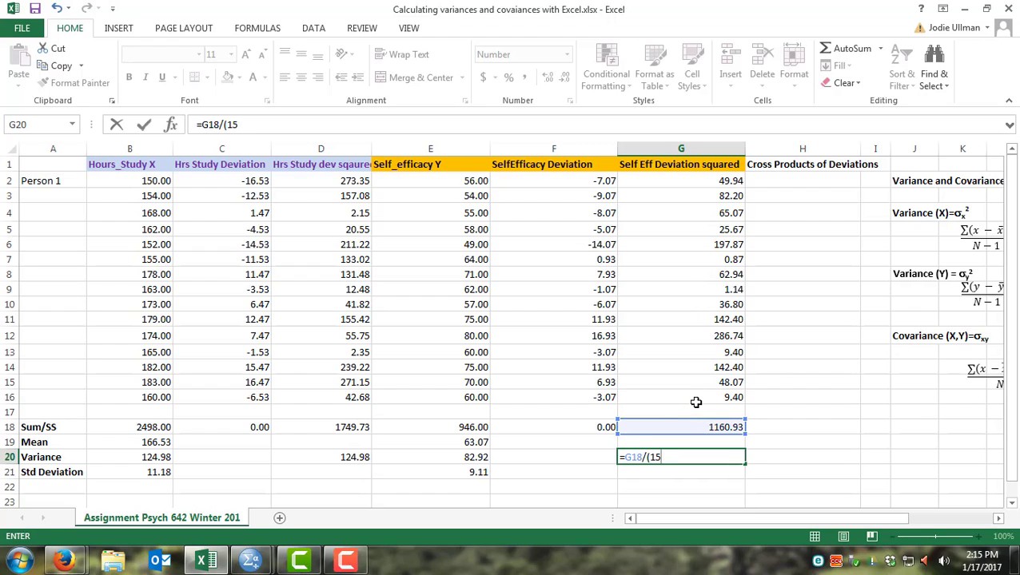
type("-1)")
key("Return")
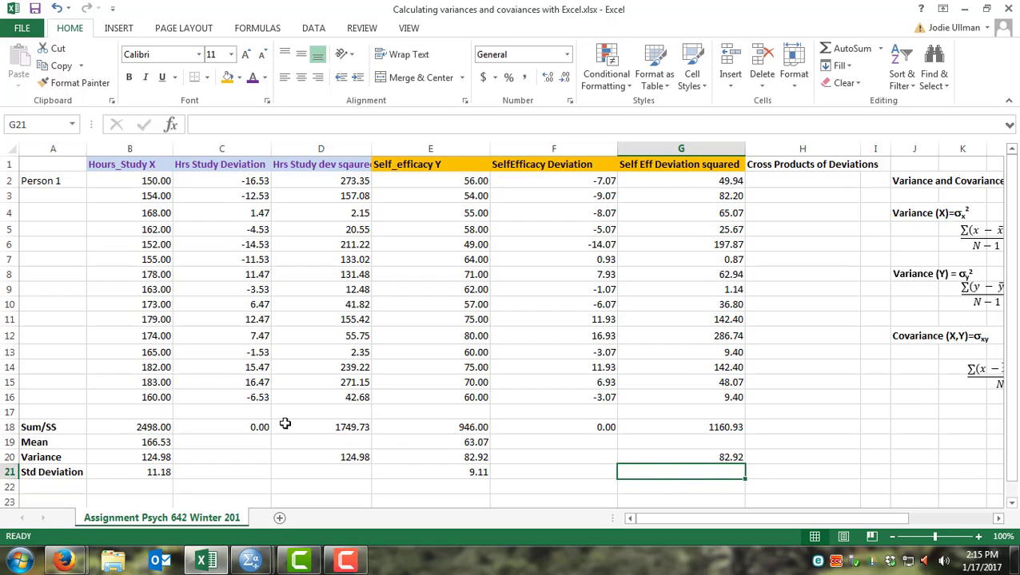
Step: Review the sum and variance formulas in D18, G18, D20 and G20 against the formulae beside the table
left_click(338, 427)
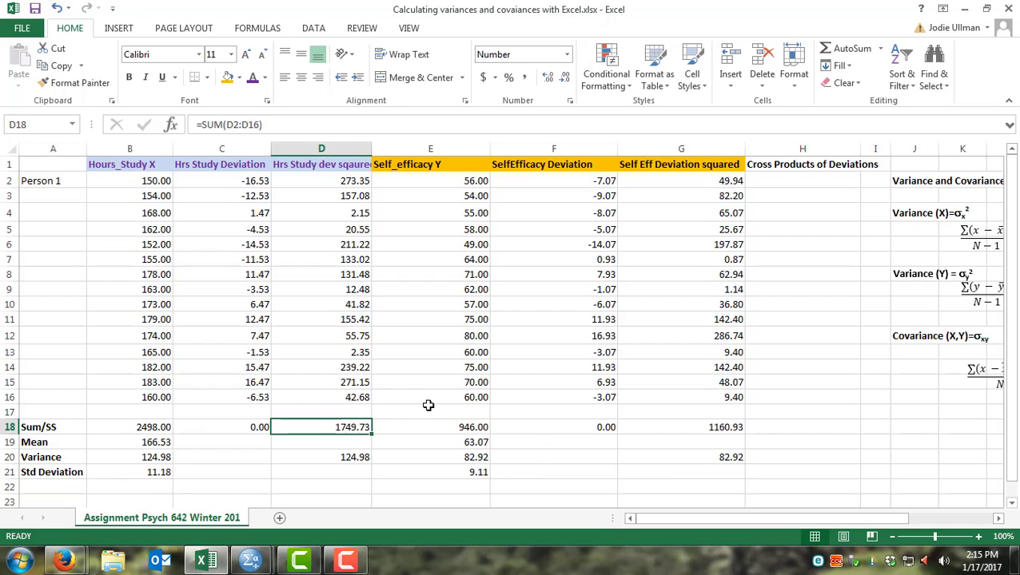
left_click(668, 428)
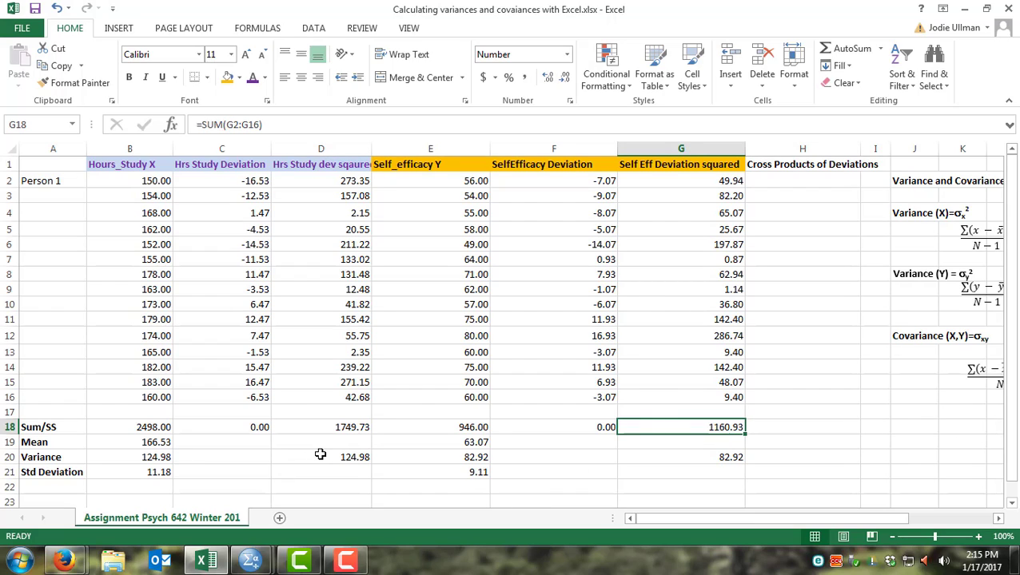
left_click(349, 457)
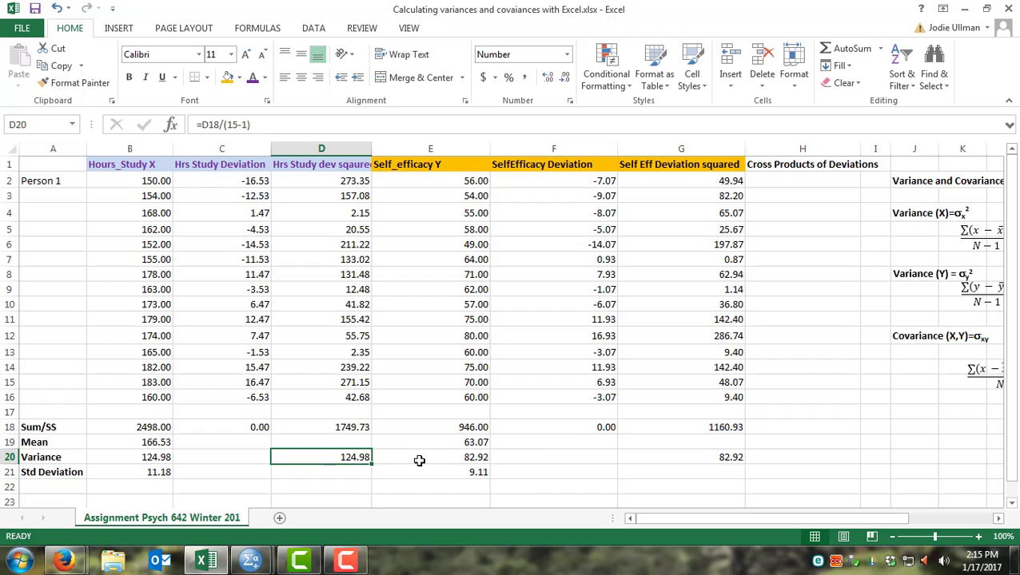
left_click(729, 457)
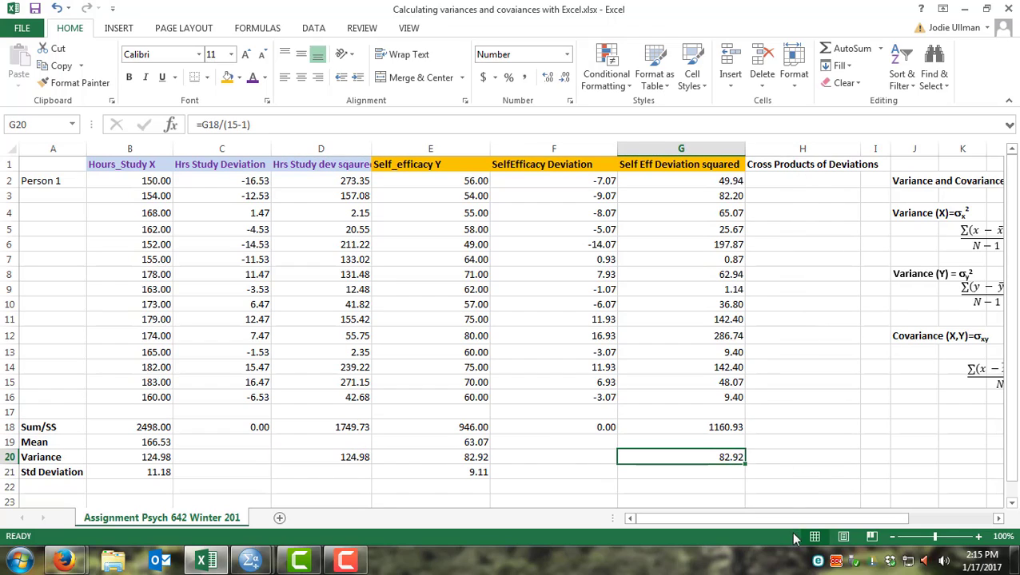
left_click_drag(776, 515, 813, 516)
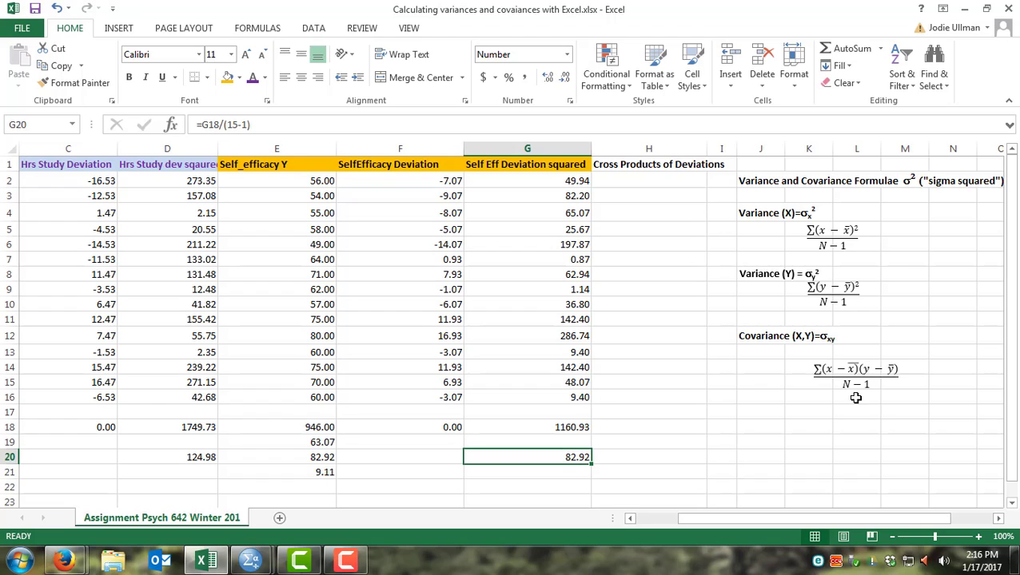
left_click_drag(768, 517, 711, 515)
Step: Compute the first cross product of deviations in H2 with =C2*F2
left_click(775, 180)
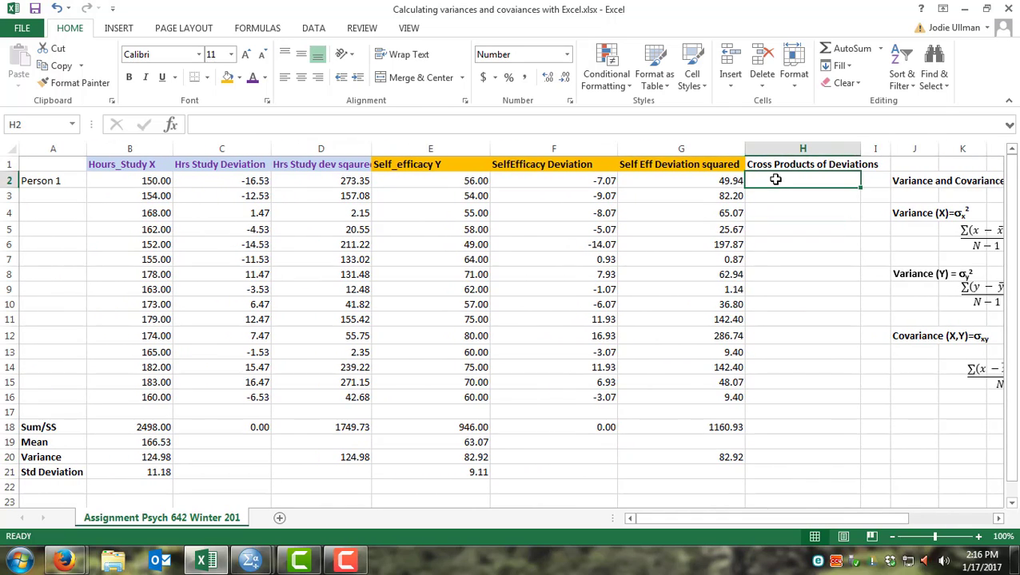
type("=")
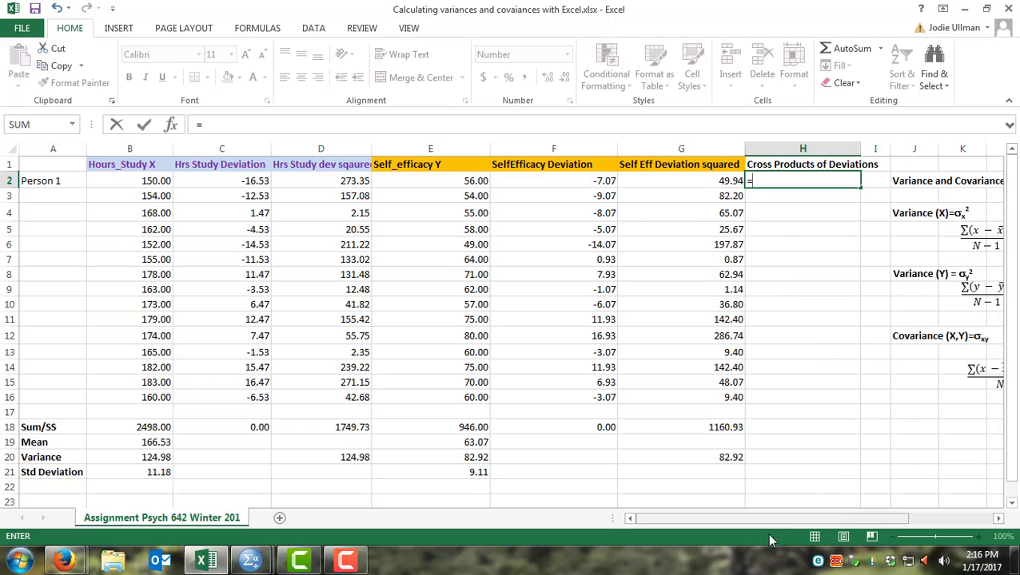
left_click_drag(781, 519, 798, 518)
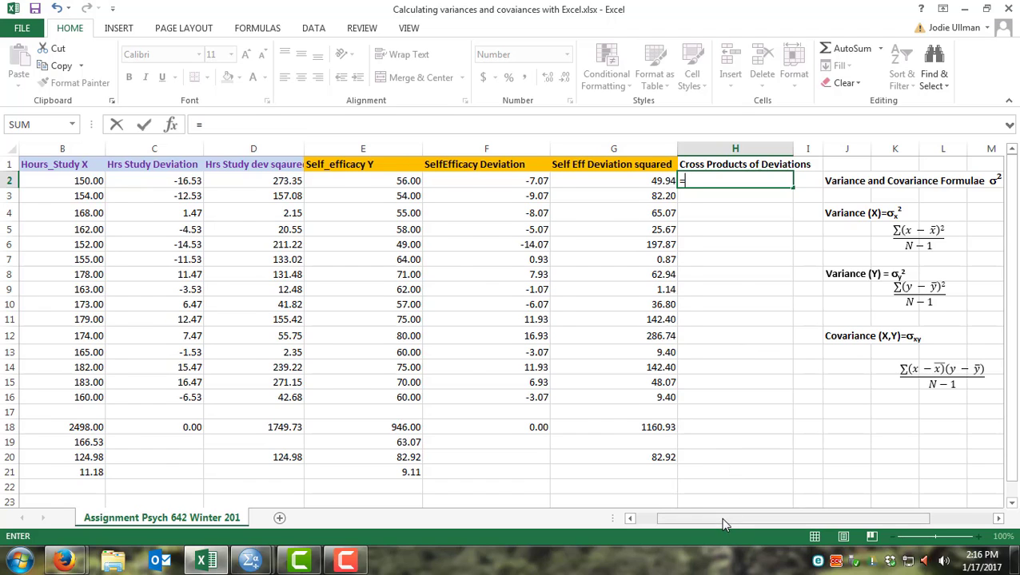
left_click_drag(723, 524, 695, 518)
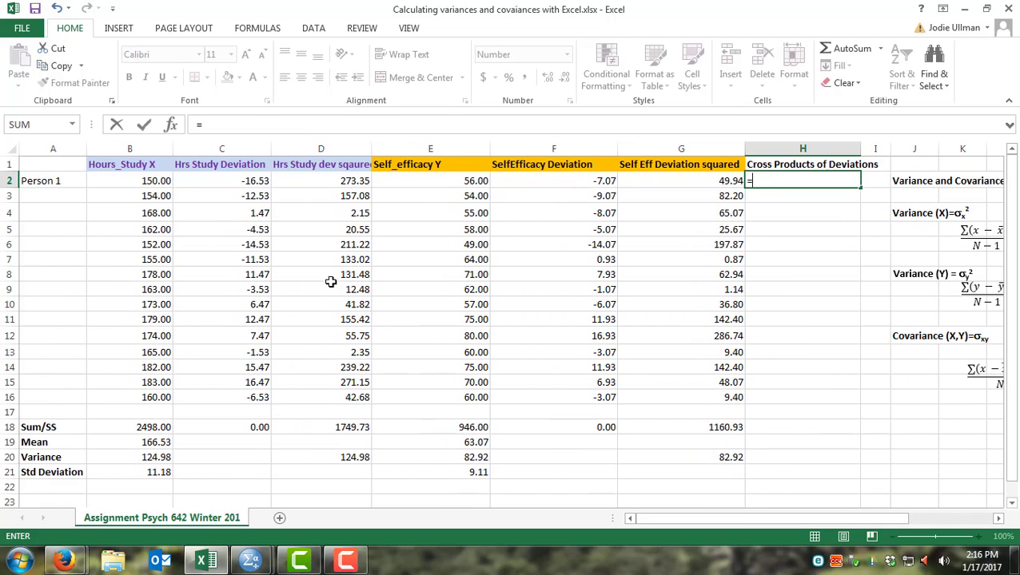
left_click(244, 180)
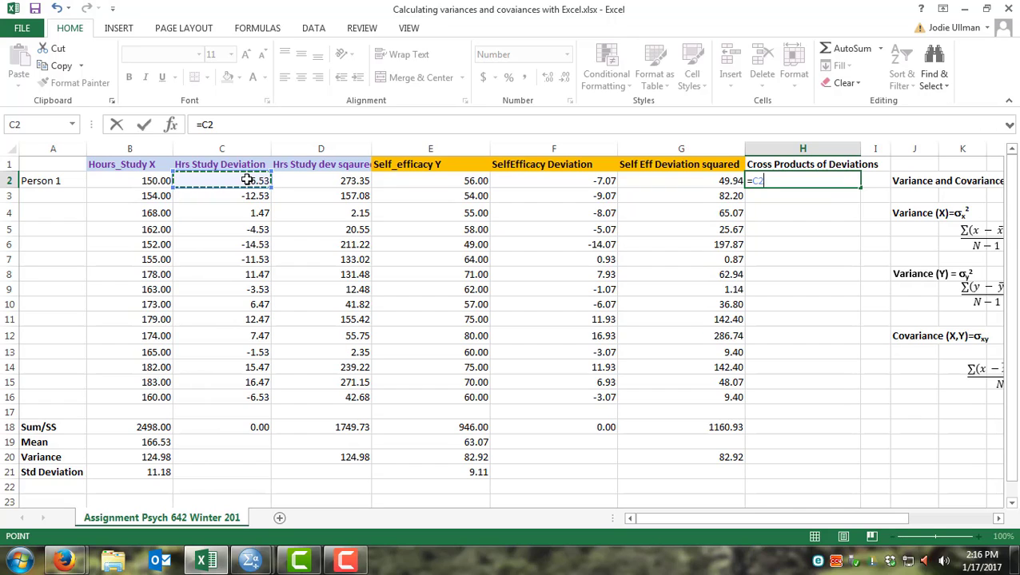
type("*")
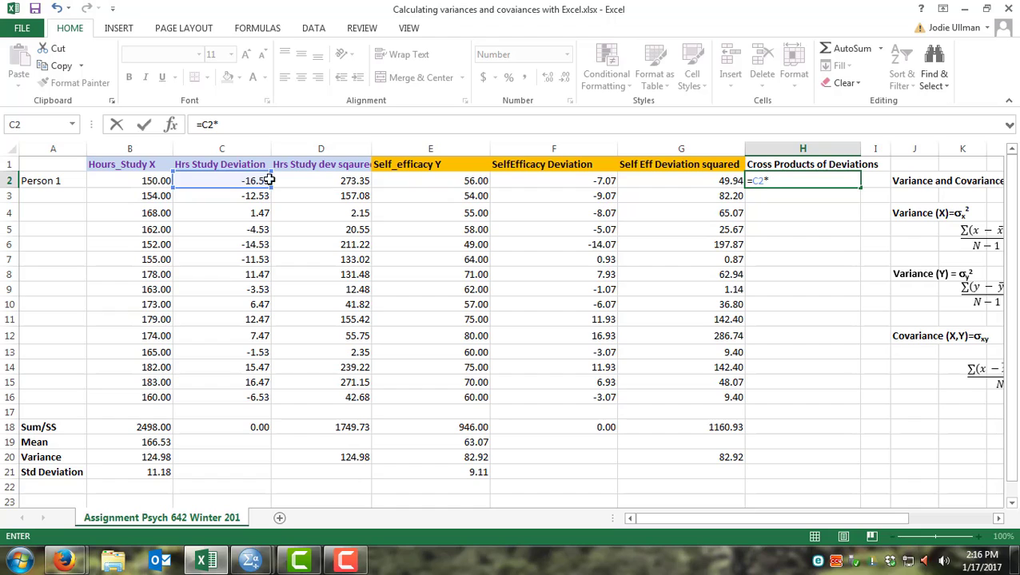
left_click(518, 183)
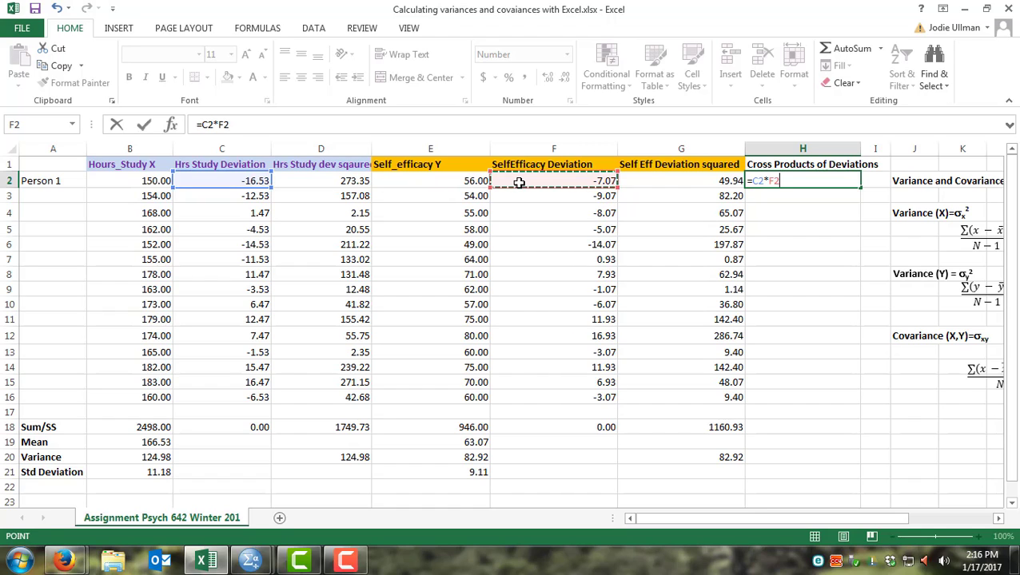
key("Return")
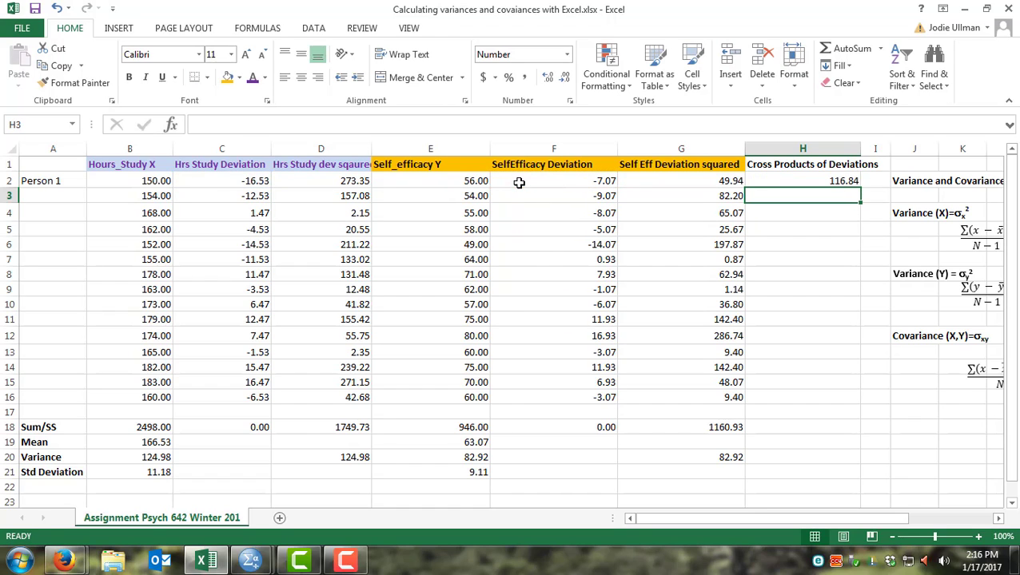
Step: Copy the H2 cross-product formula down to H3:H16
left_click(766, 183)
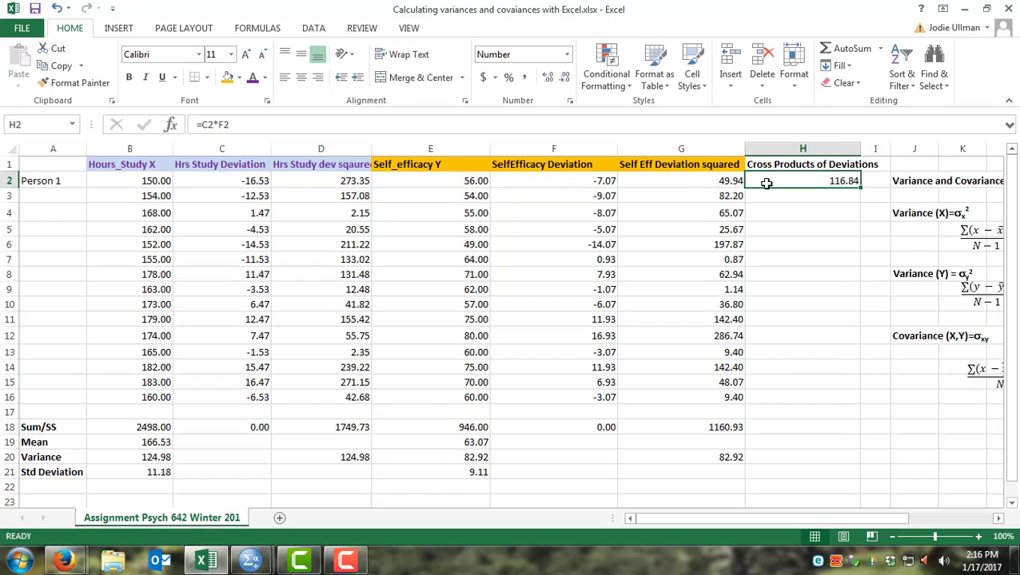
key("ctrl+c")
left_click_drag(767, 197, 787, 401)
key("ctrl+v")
key("Escape")
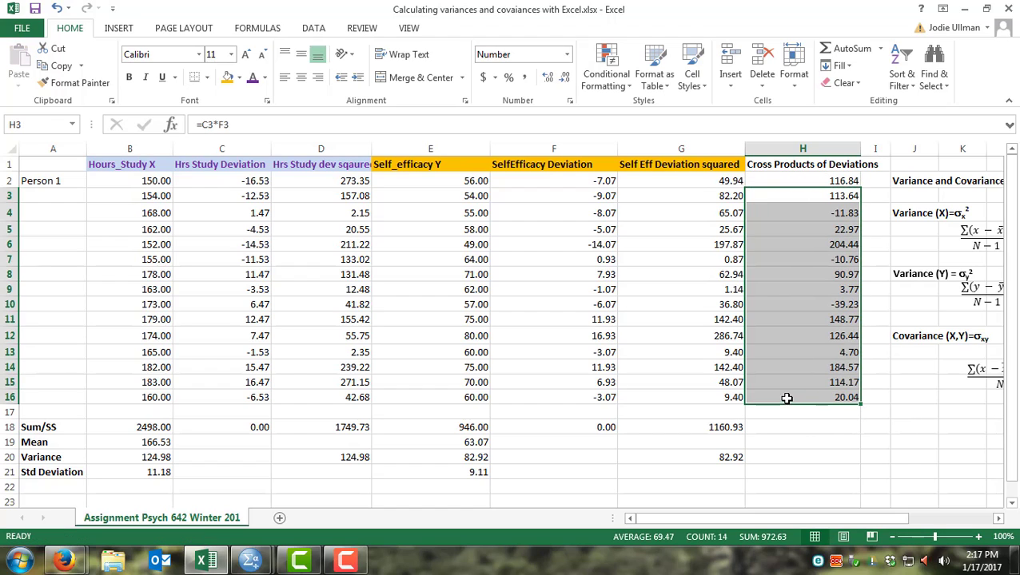
Step: Sum the cross products in H18 with =SUM(H2:H16)
left_click(809, 429)
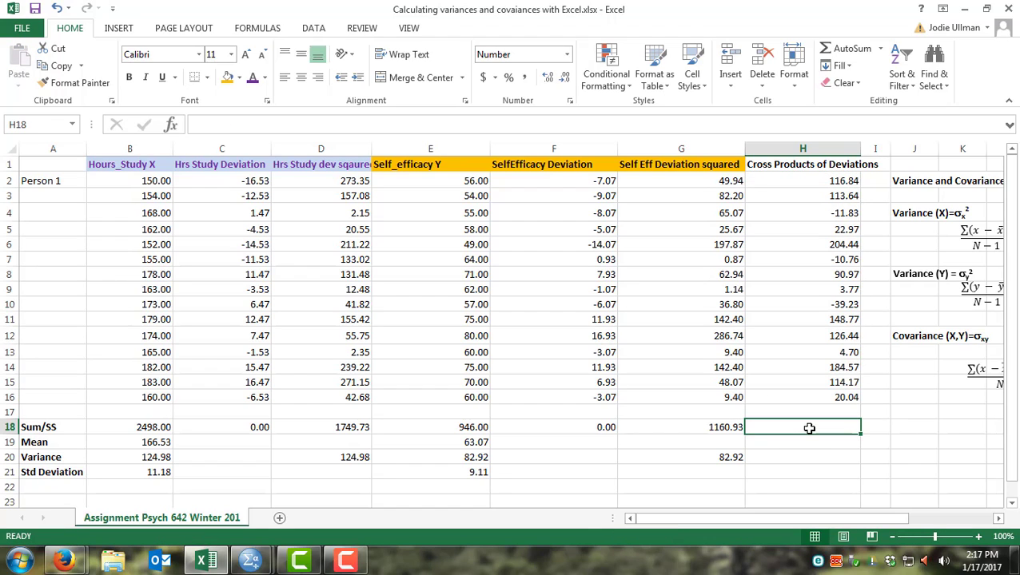
type("=")
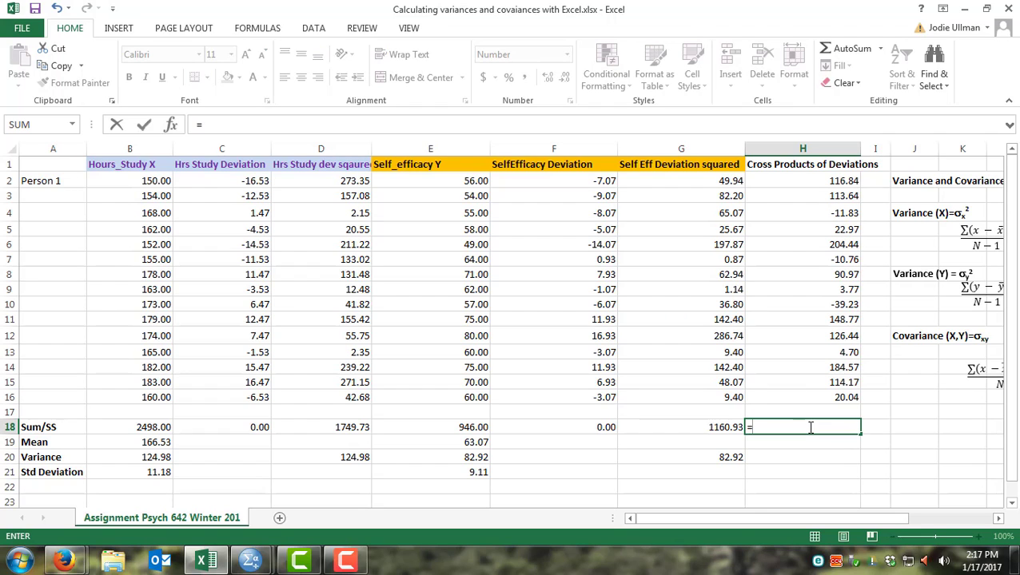
type("sum(")
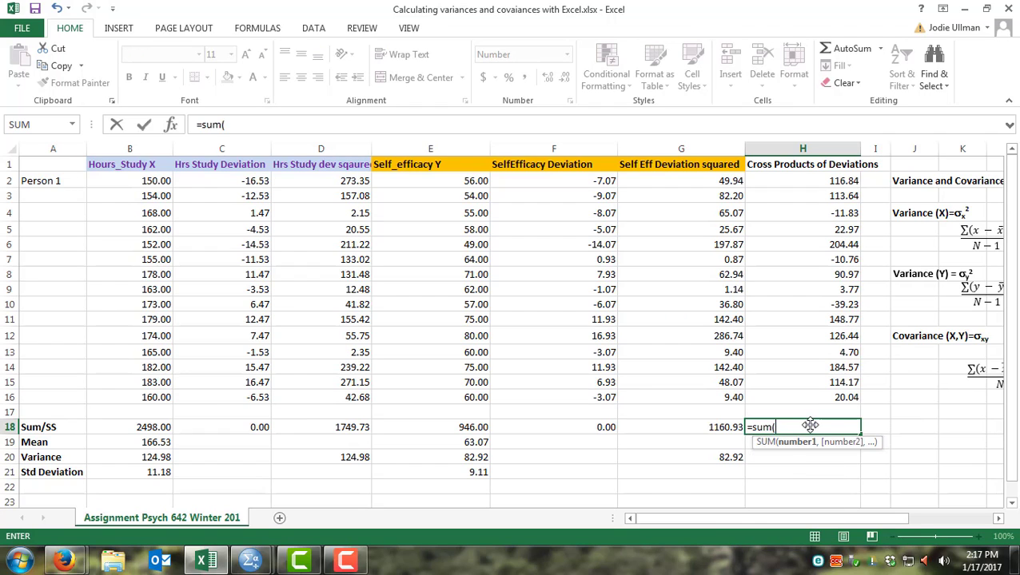
left_click_drag(841, 181, 833, 394)
key("Return")
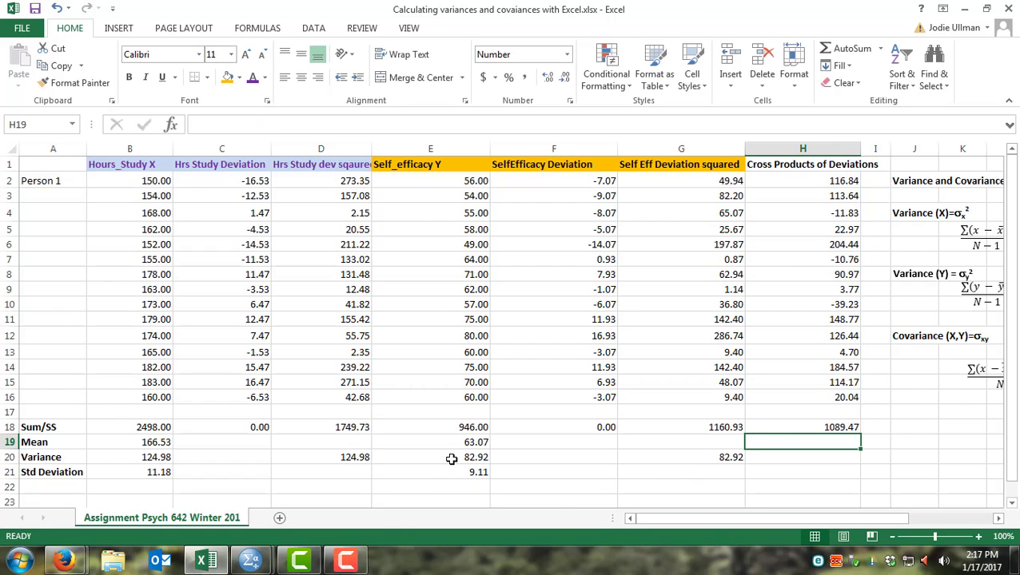
Step: Compute the covariance in H20 as =H18/15-1
left_click(768, 459)
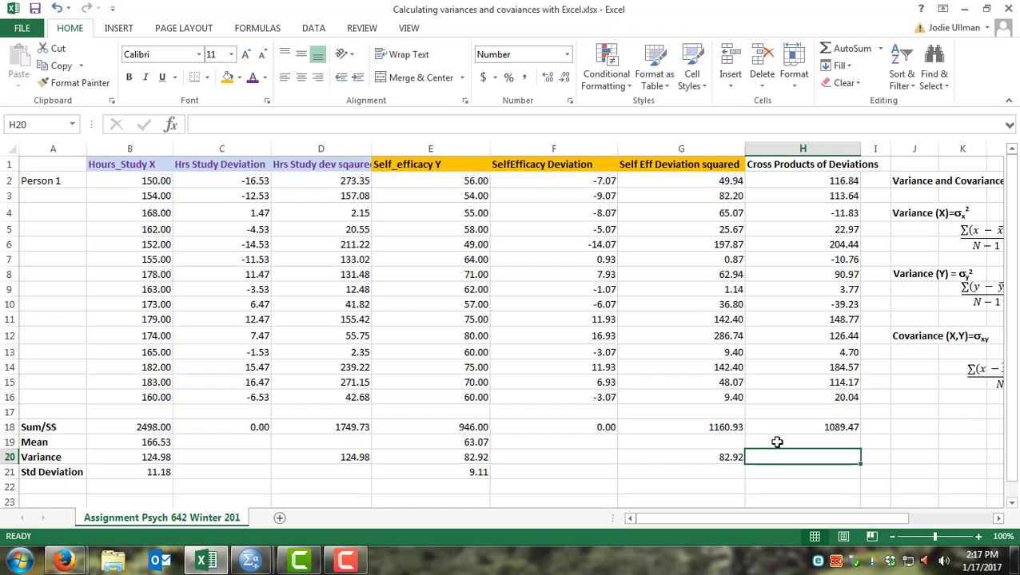
type("=")
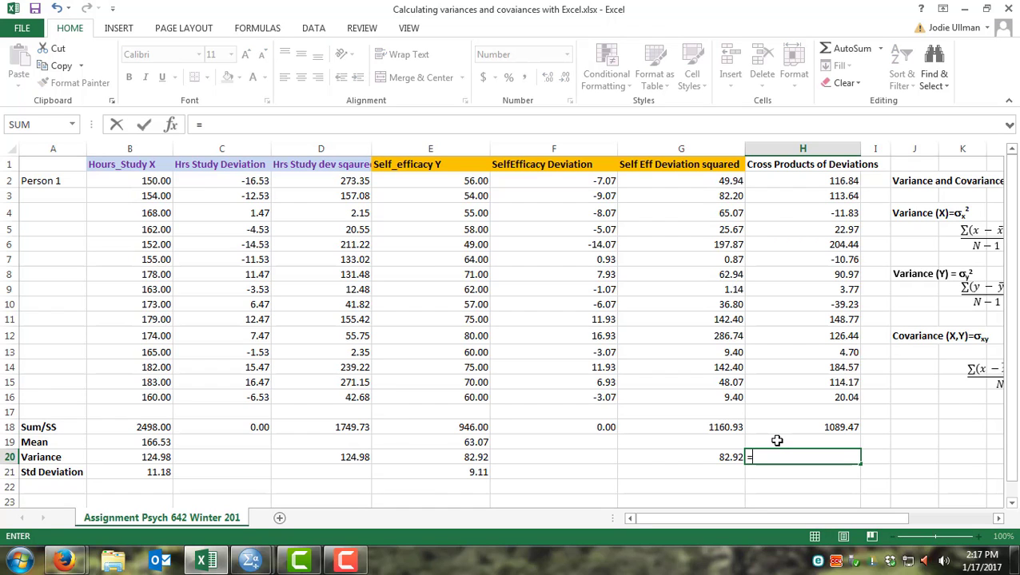
left_click_drag(767, 520, 820, 525)
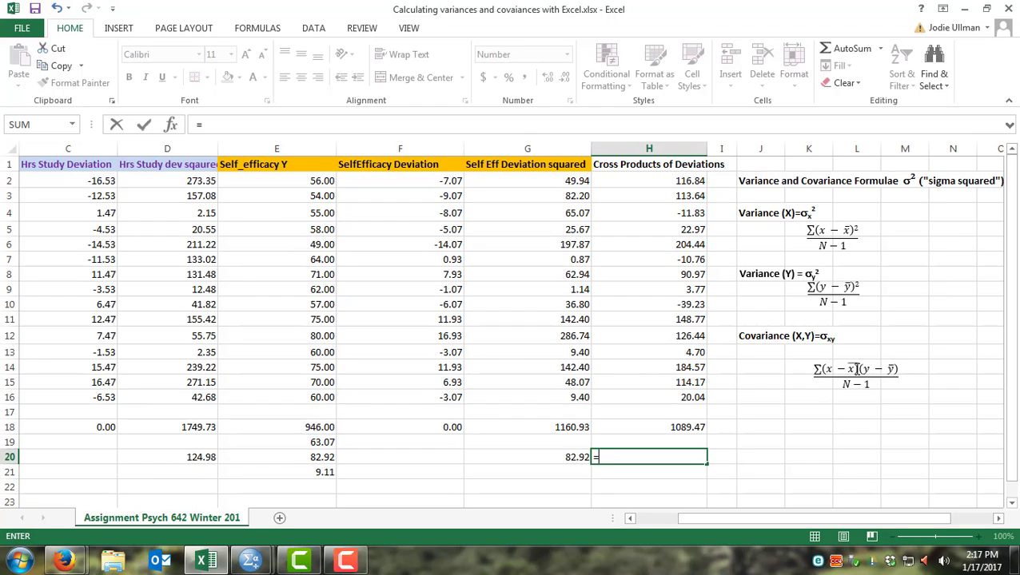
left_click(688, 428)
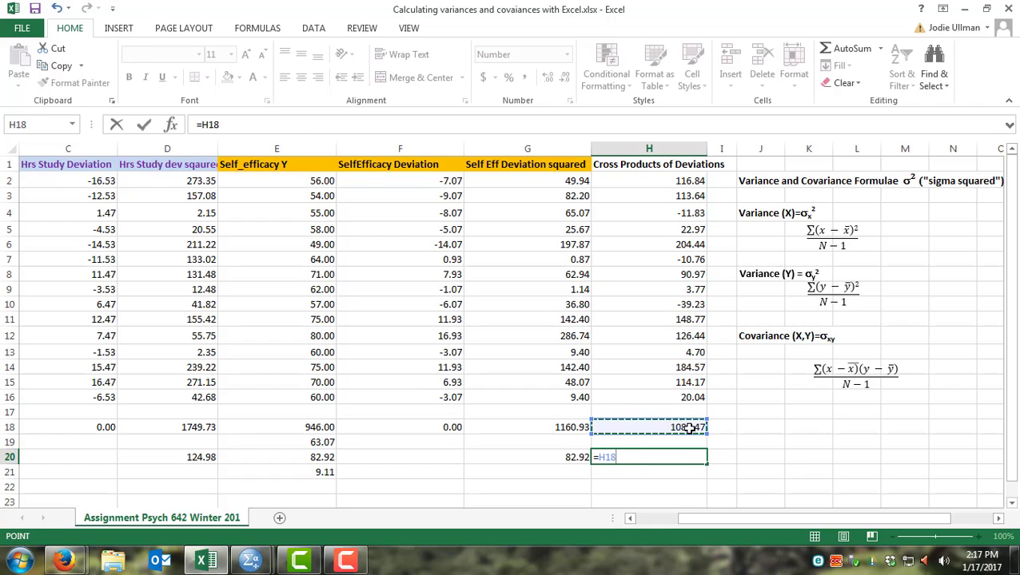
type("/")
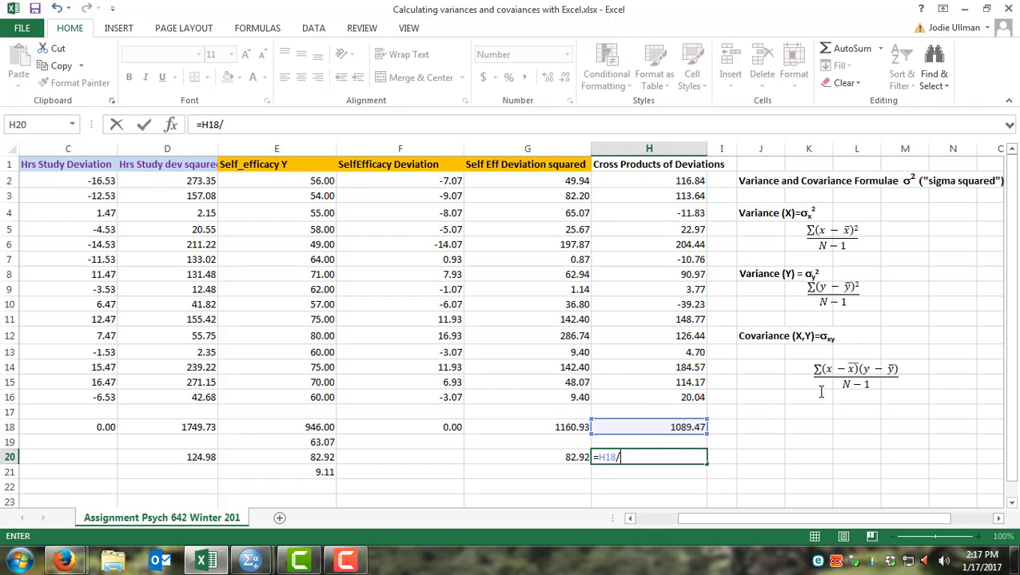
type("15-1")
key("Return")
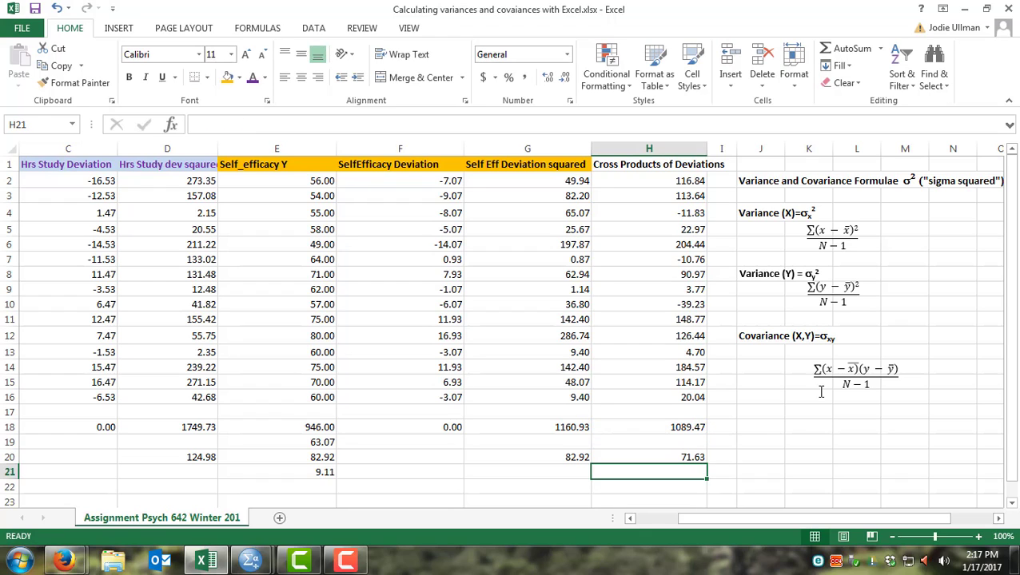
Step: Give the Cross Products of Deviations header in H1 a light blue fill and widen column H to fit it
left_click_drag(783, 520, 750, 518)
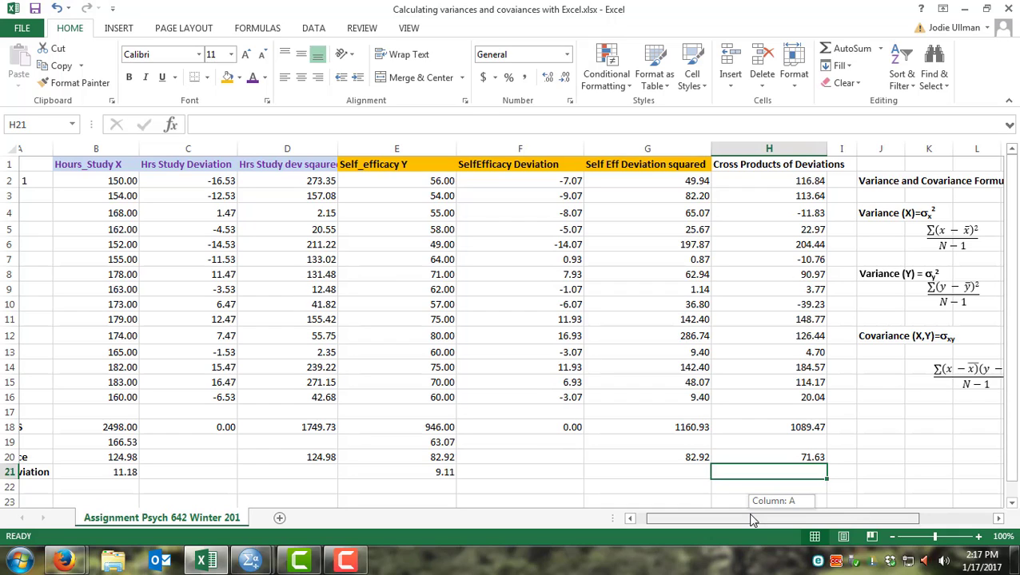
left_click_drag(751, 519, 727, 517)
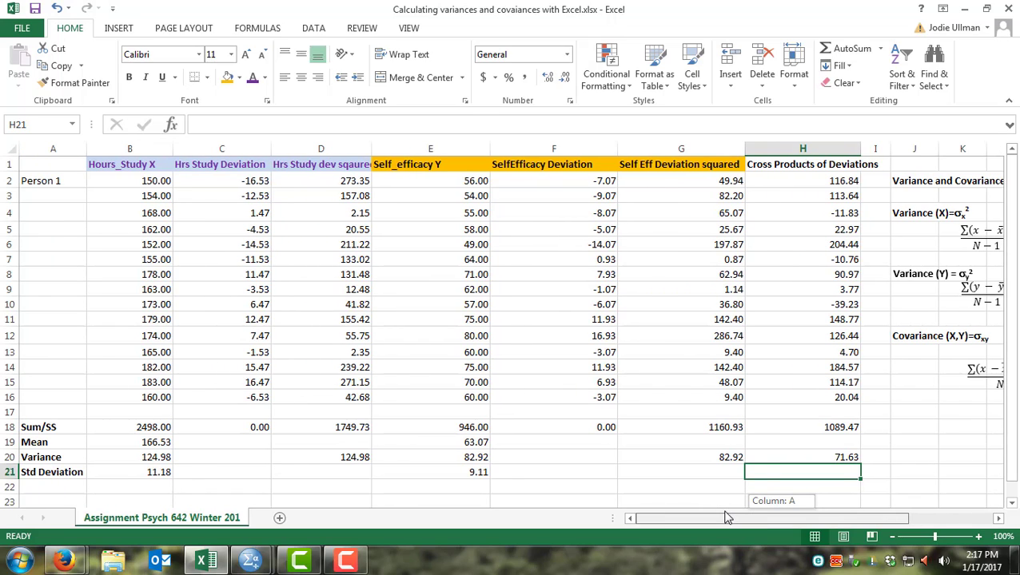
left_click(779, 166)
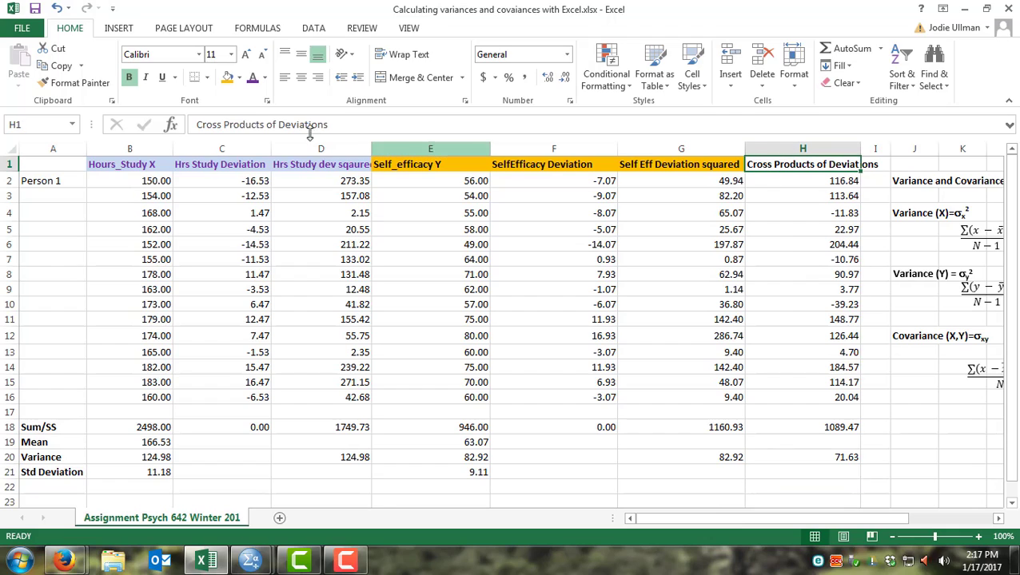
left_click(239, 79)
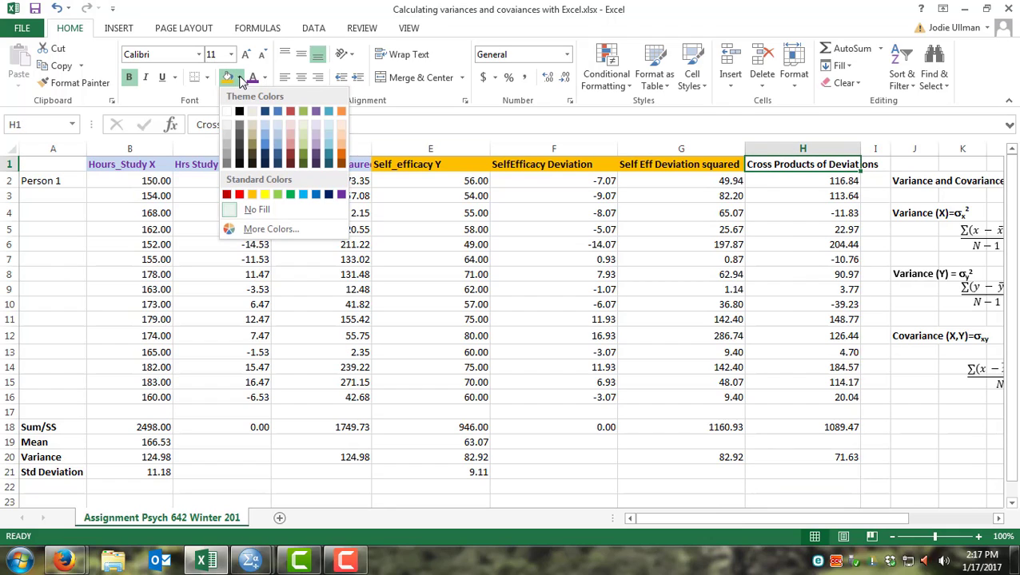
left_click(325, 150)
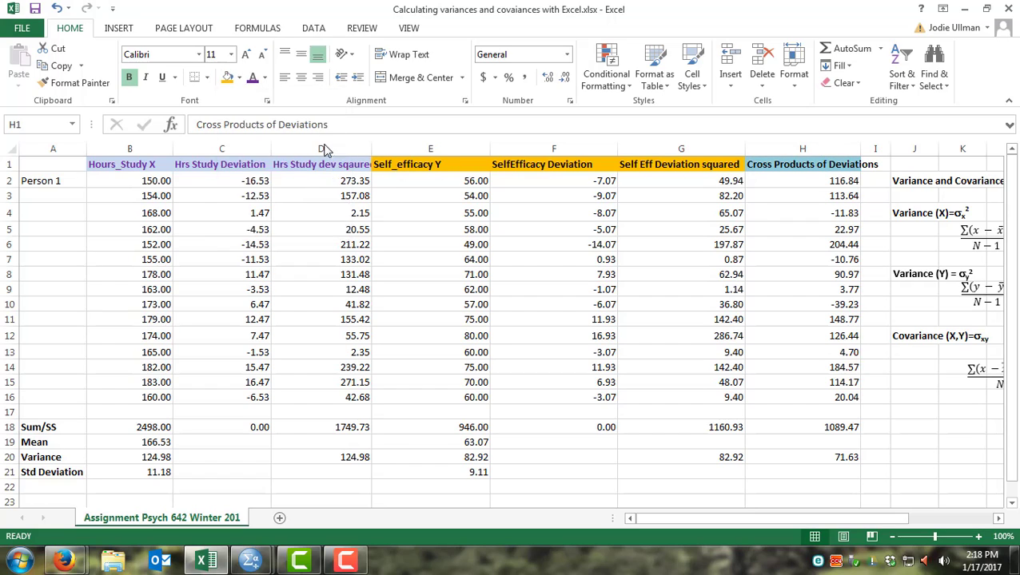
left_click_drag(862, 150, 879, 150)
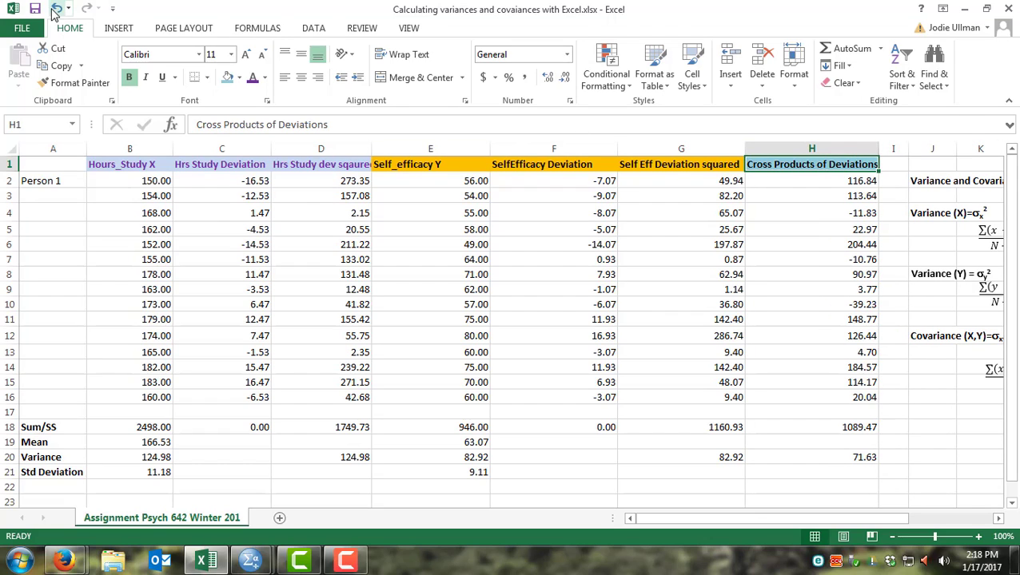